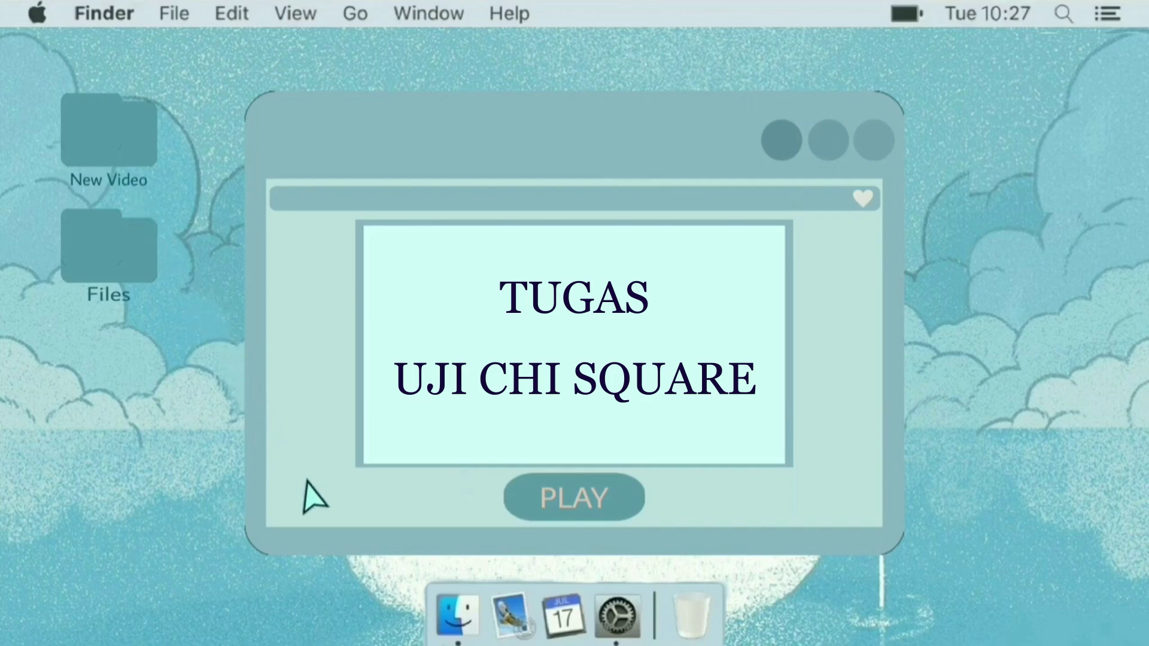
click(587, 506)
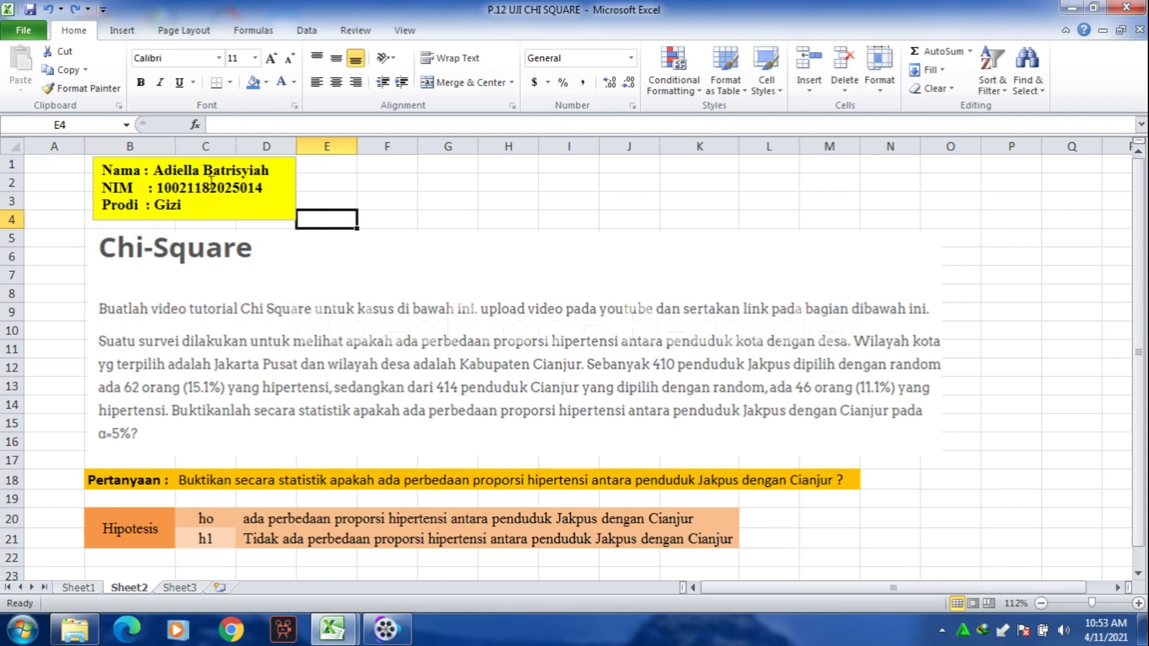
- Review the chi-square case description, the research question and the ho and h1 hypotheses on Sheet2
click(312, 171)
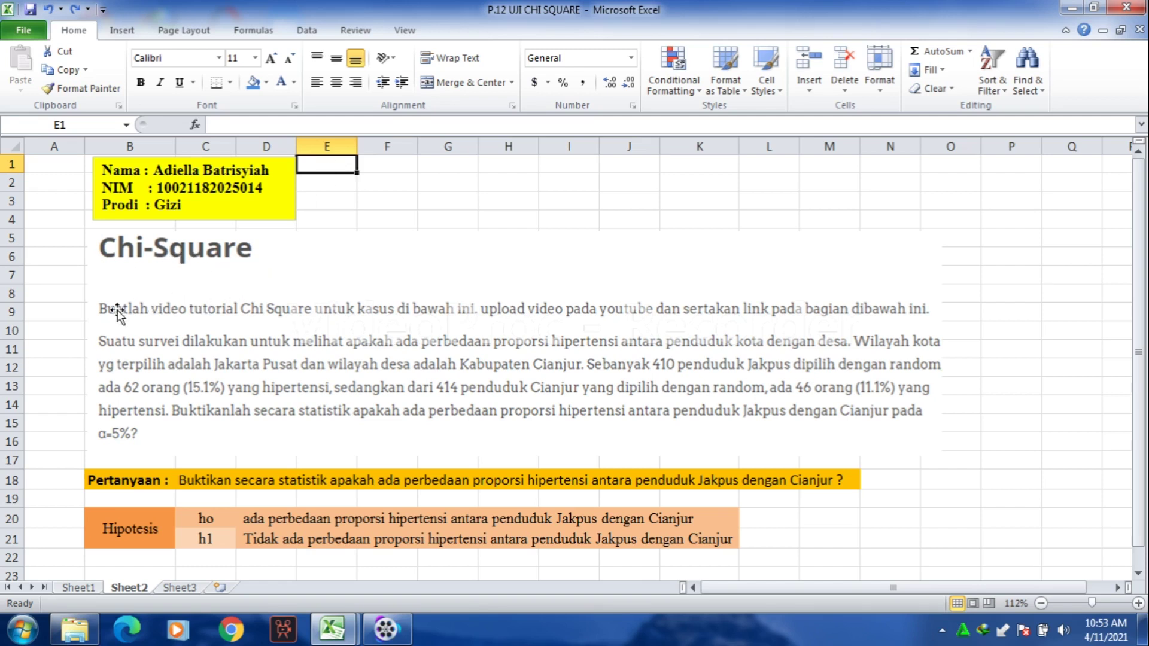
click(100, 282)
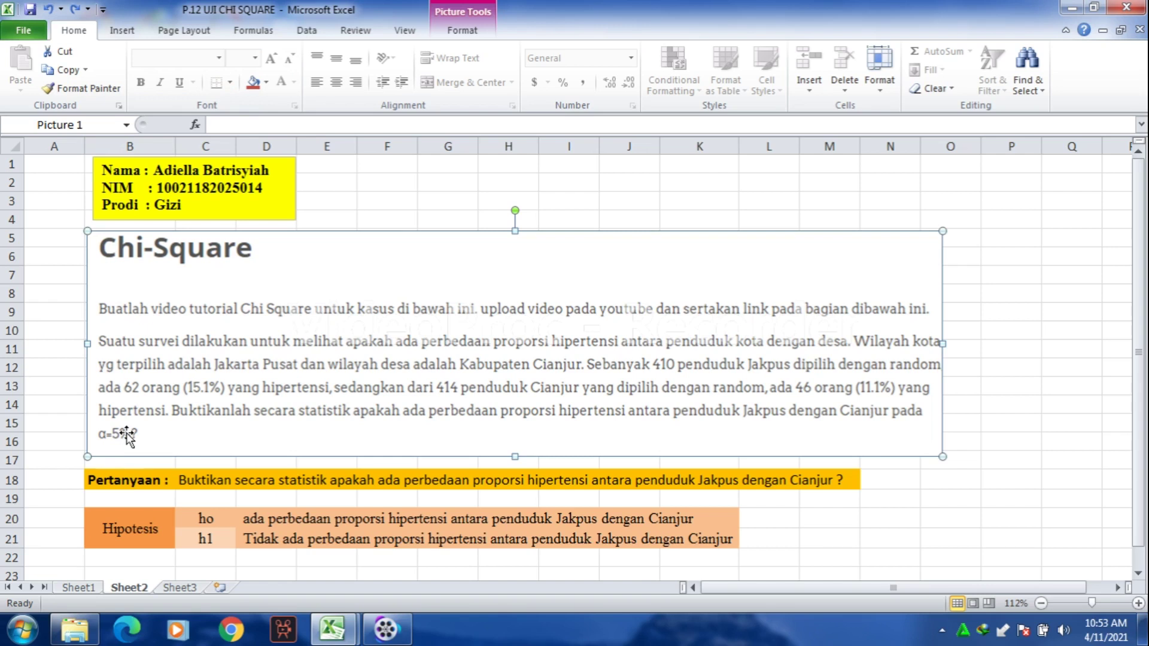
click(74, 330)
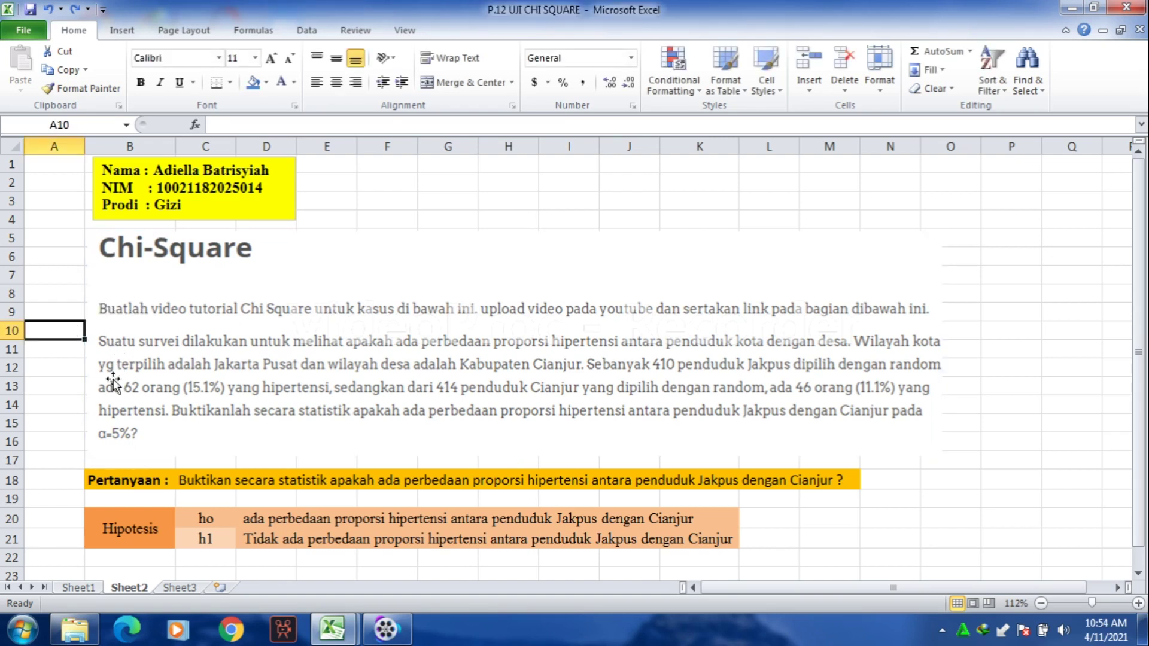
click(199, 360)
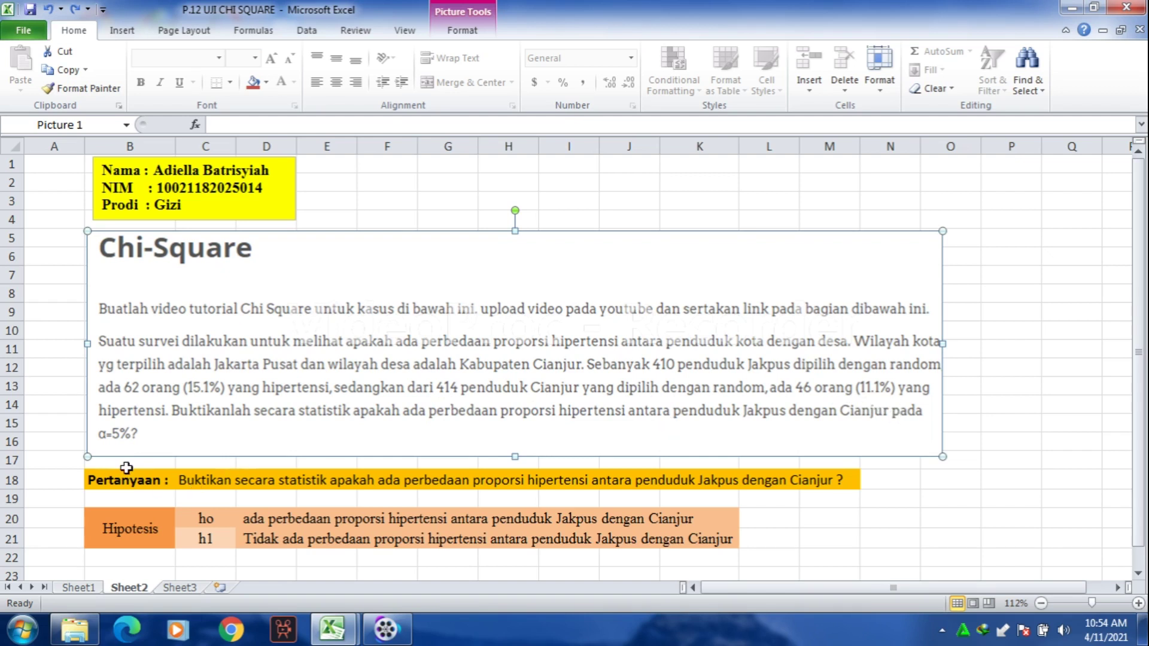
click(149, 482)
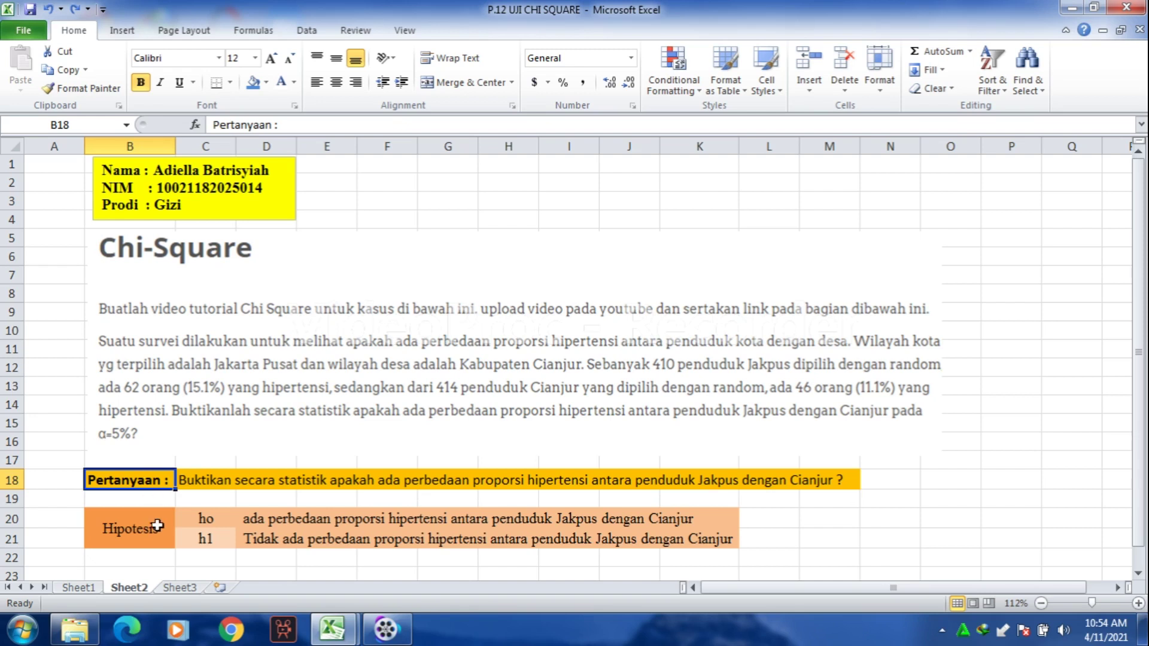
click(50, 519)
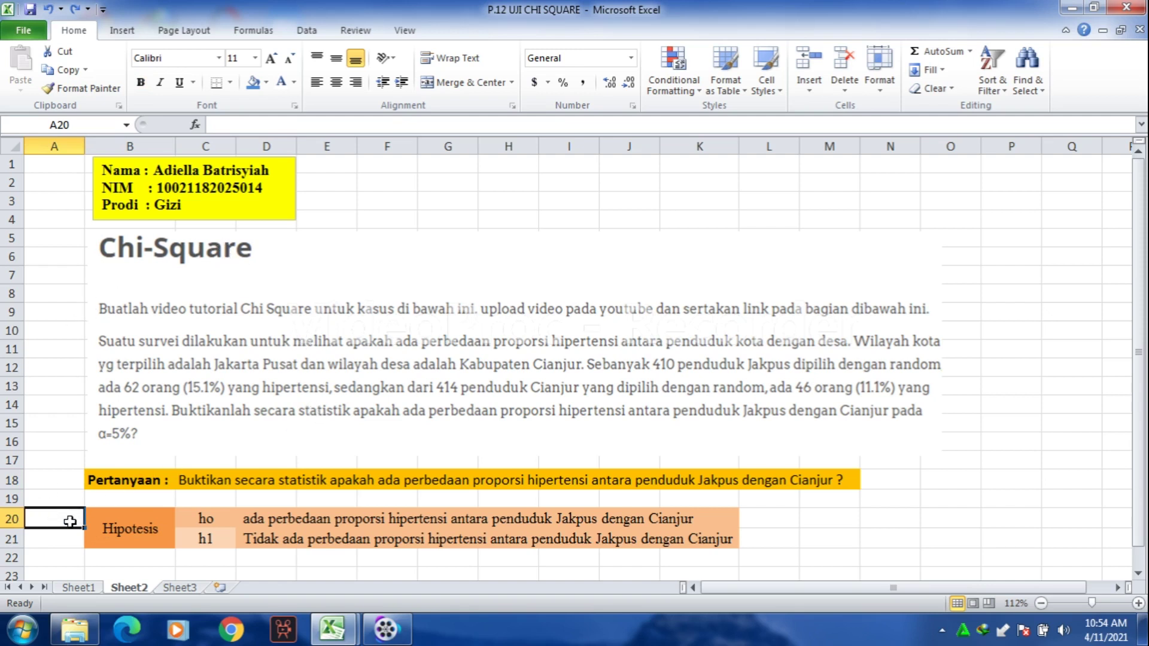
click(124, 536)
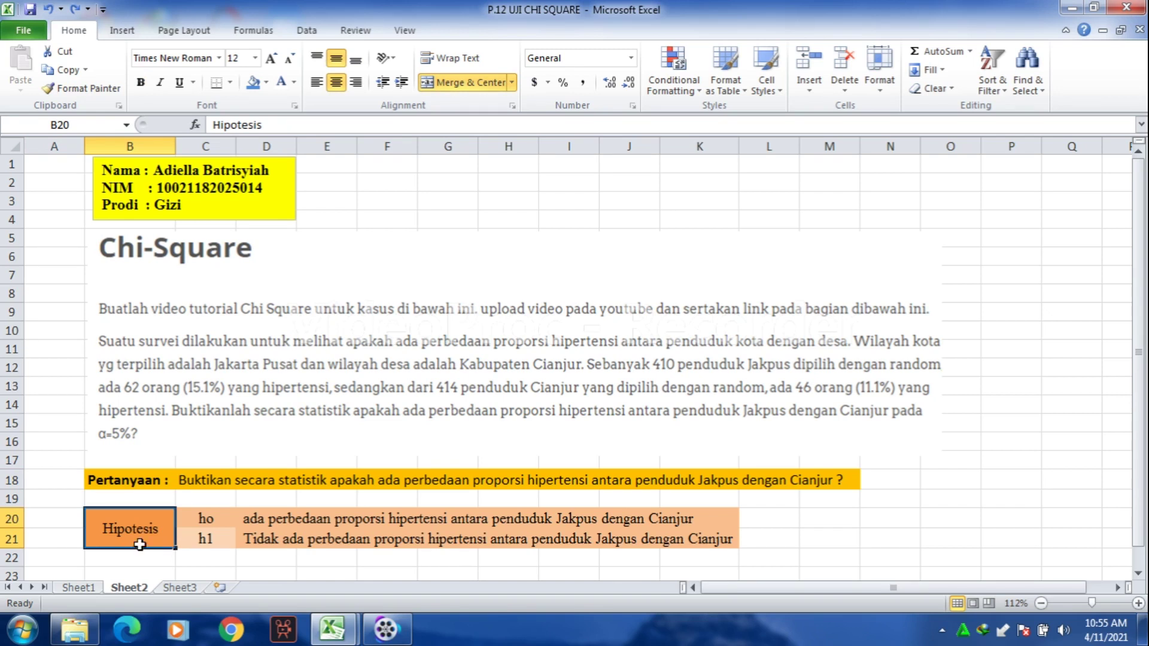
click(185, 522)
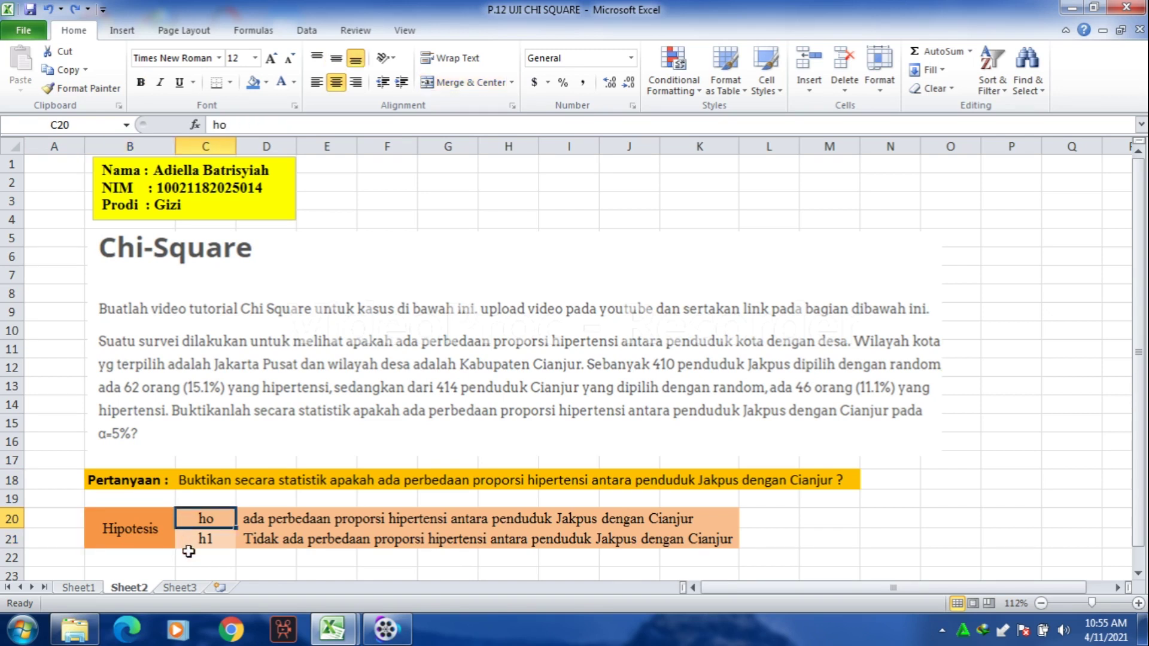
click(188, 551)
click(197, 525)
click(216, 544)
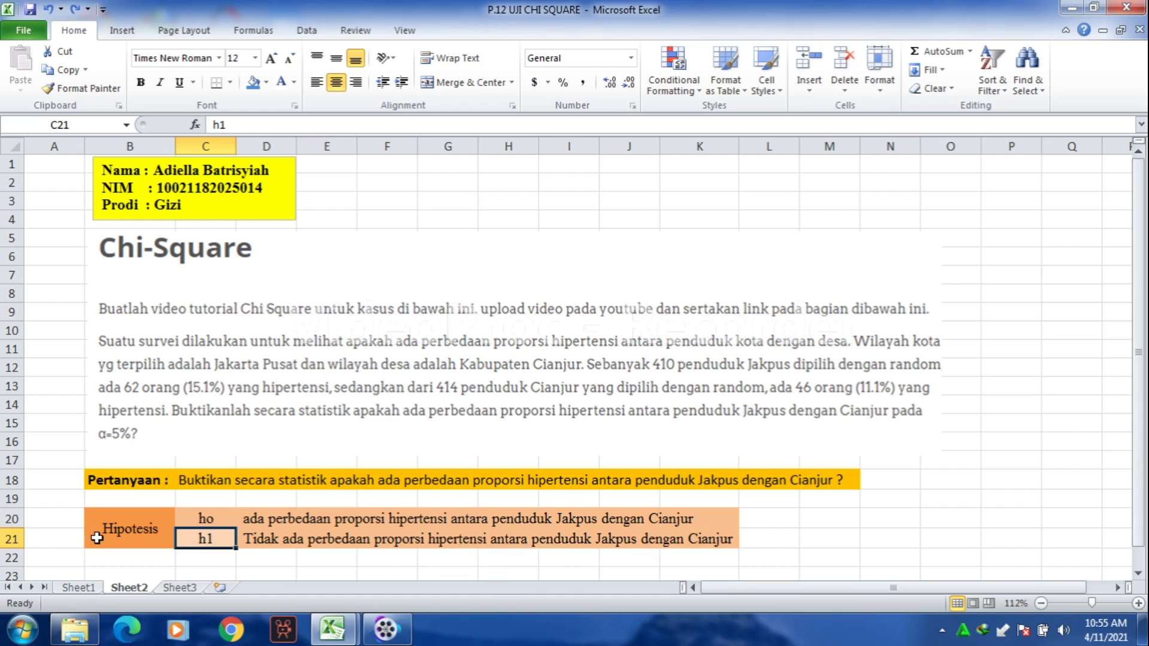
- Switch to Sheet1 and look over the fo, fe and Chi Square tables
click(77, 587)
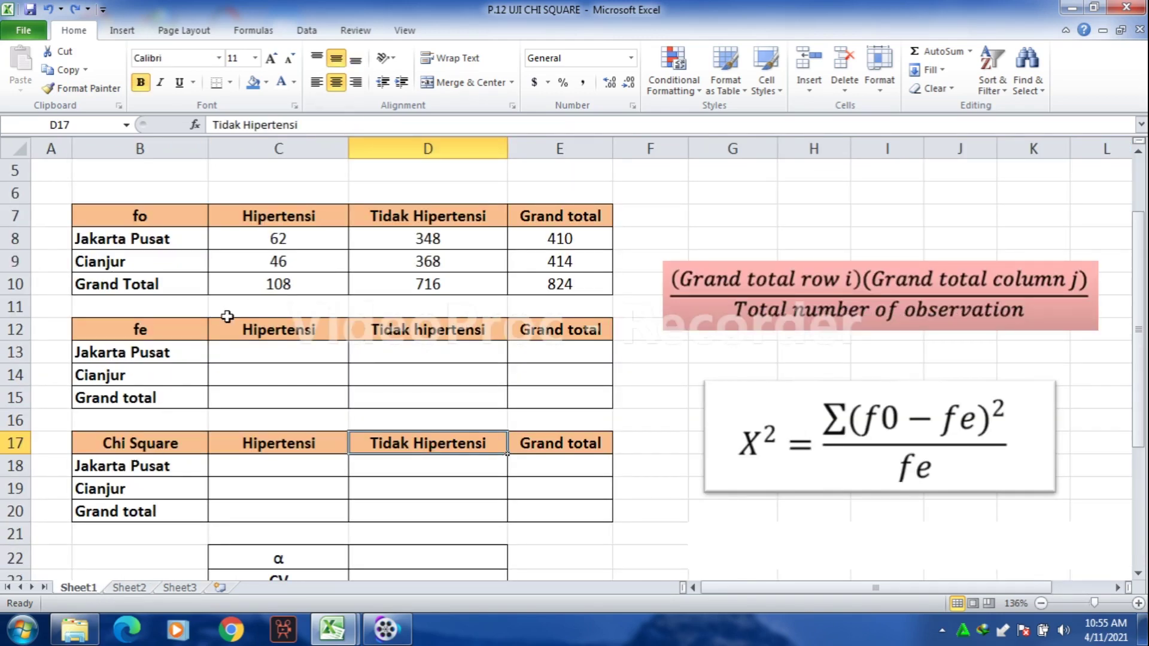
click(82, 213)
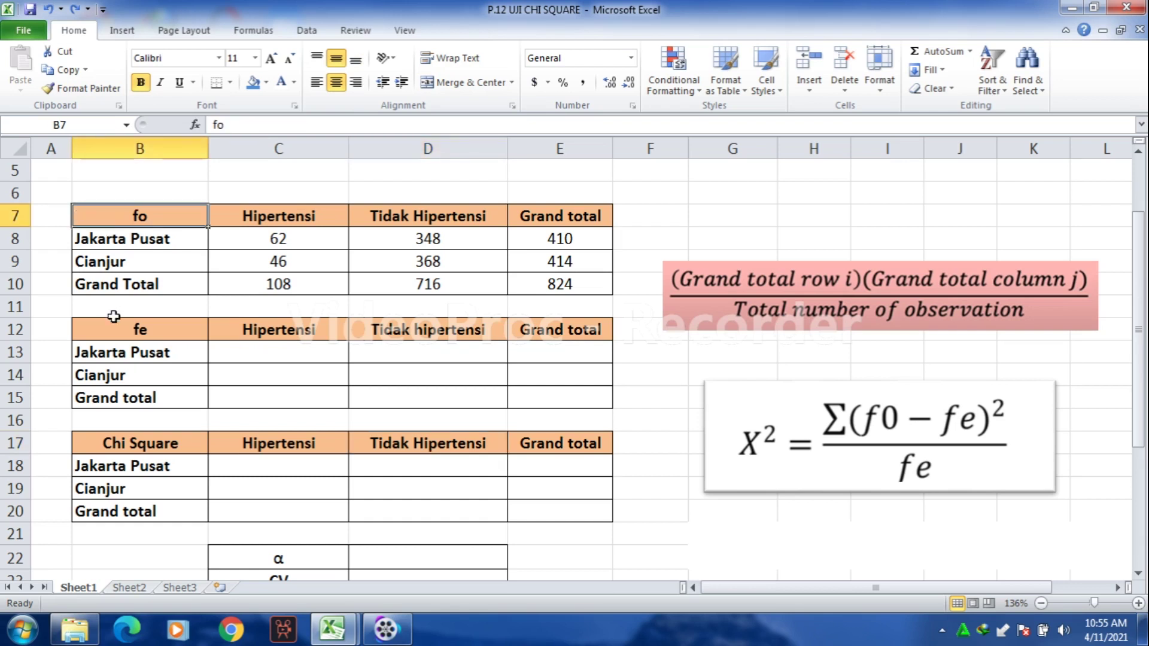
click(111, 324)
click(110, 443)
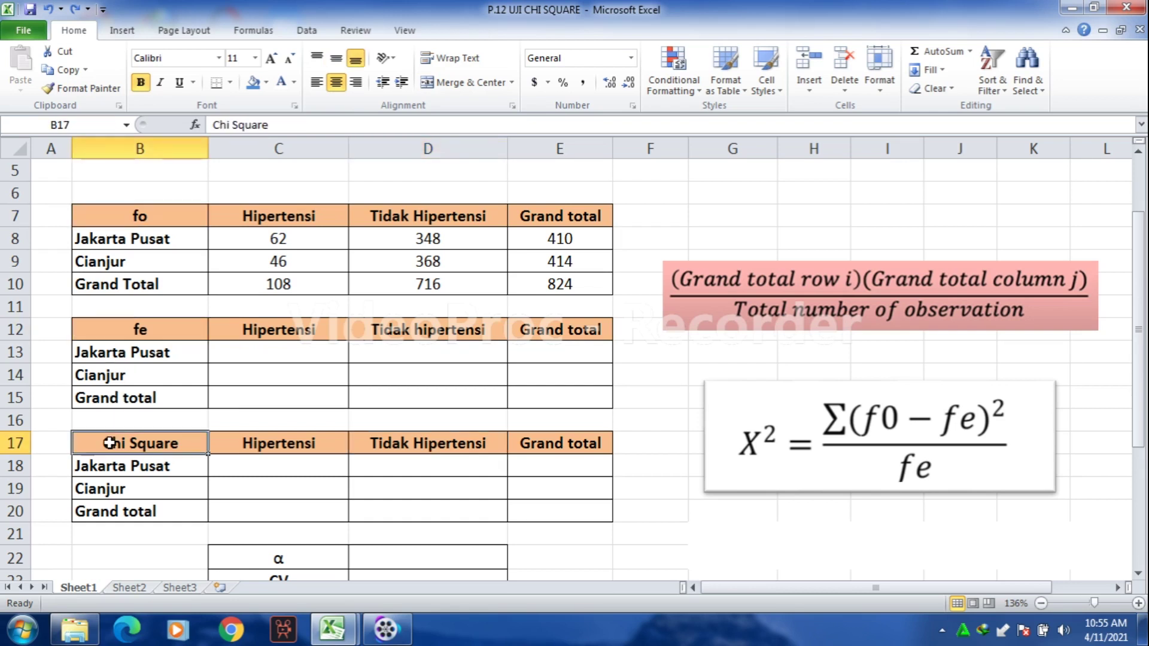
click(101, 221)
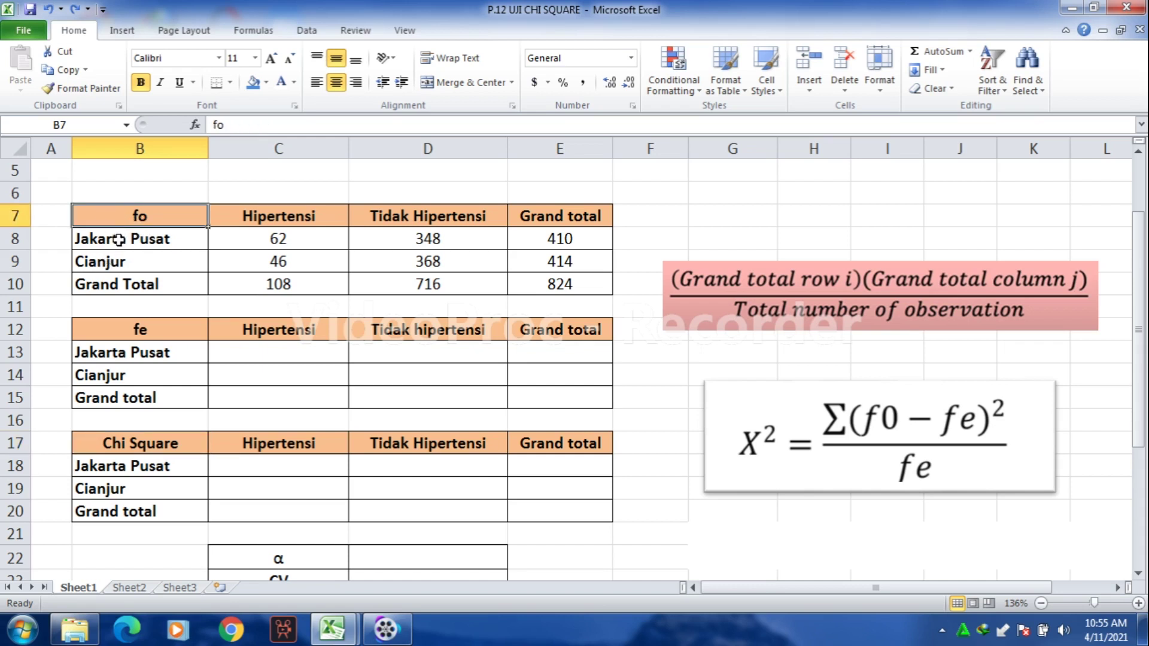
- Examine the Hipertensi, Tidak Hipertensi and Grand total figures for Jakarta Pusat and Cianjur in the fo table
click(114, 242)
click(312, 238)
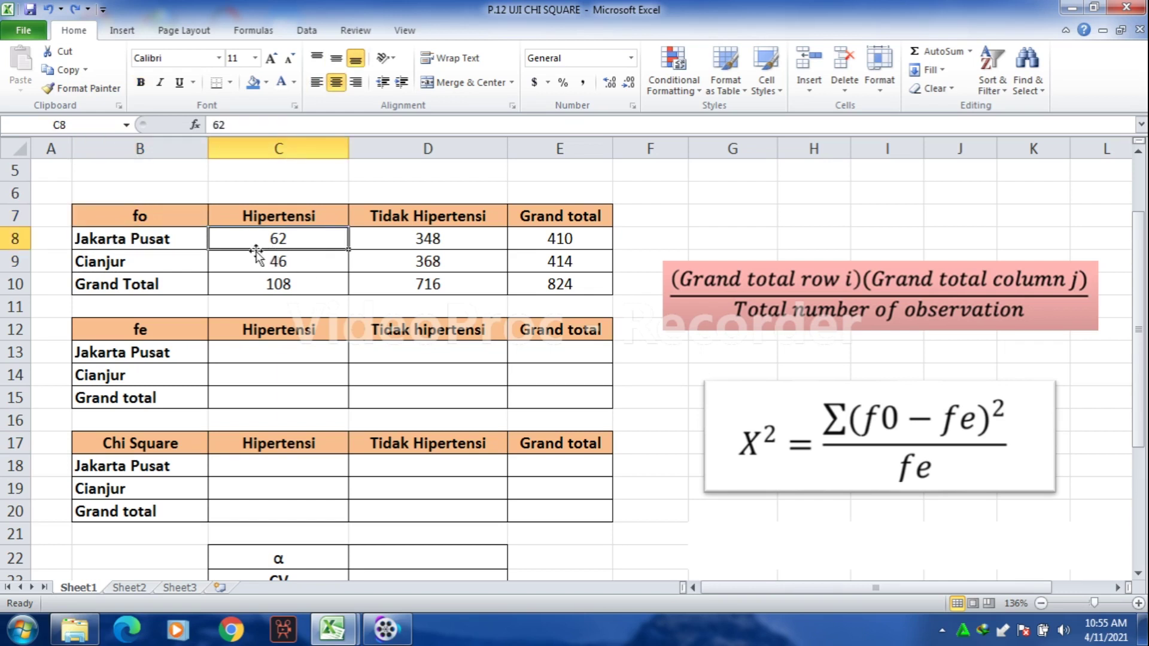
click(198, 244)
click(299, 220)
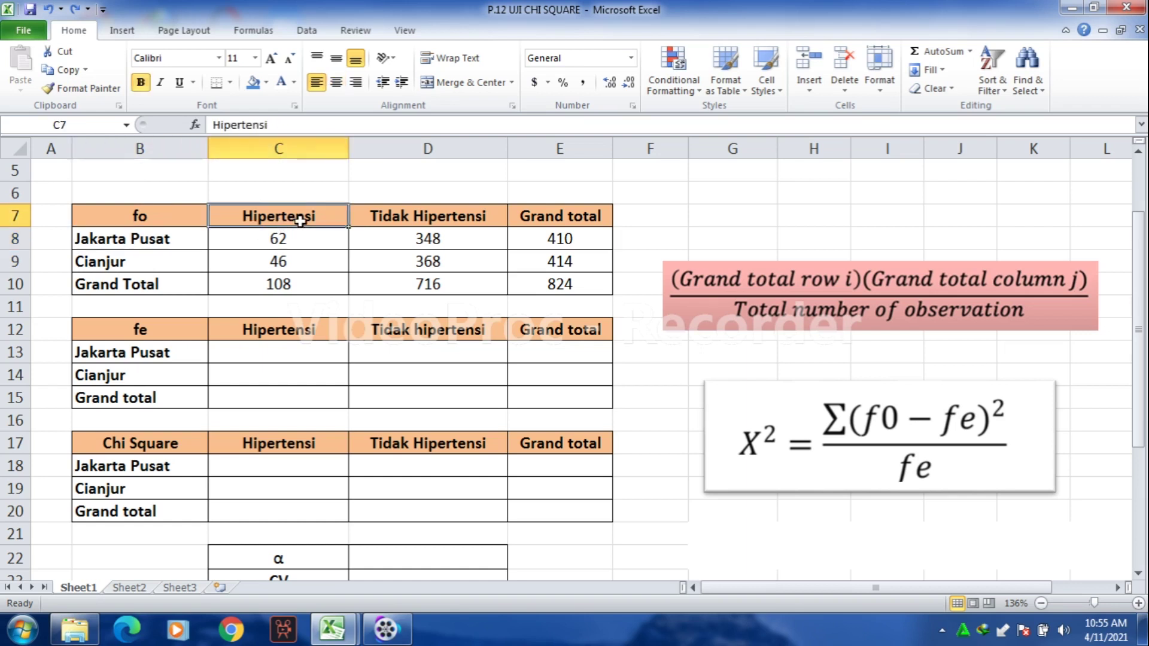
click(305, 241)
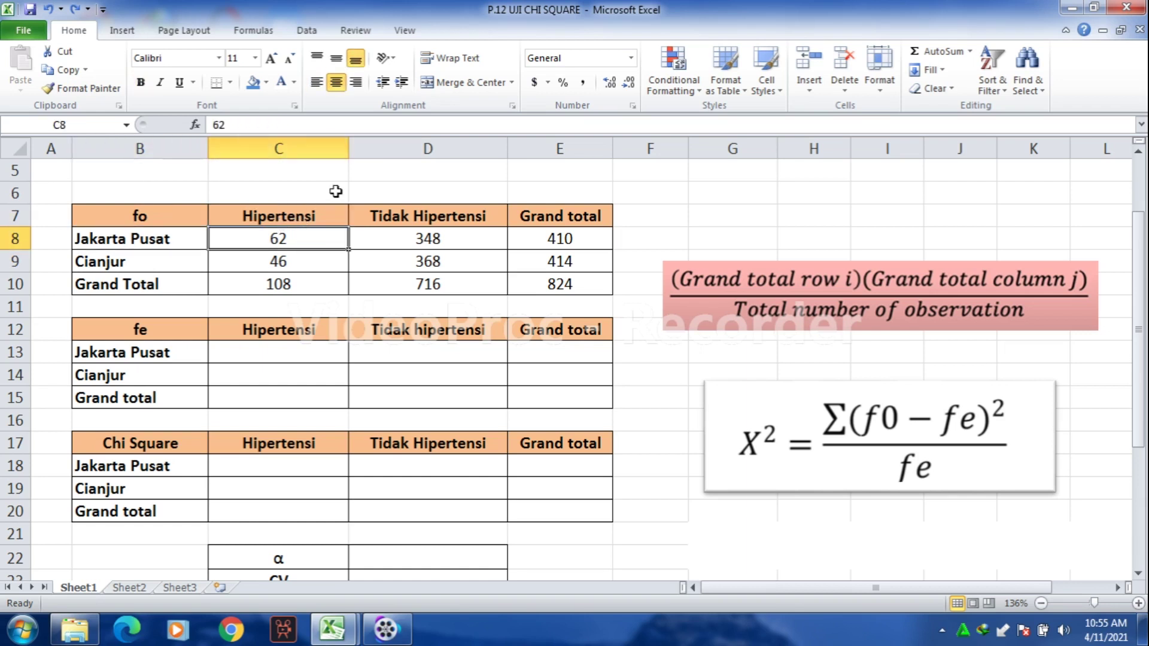
click(407, 239)
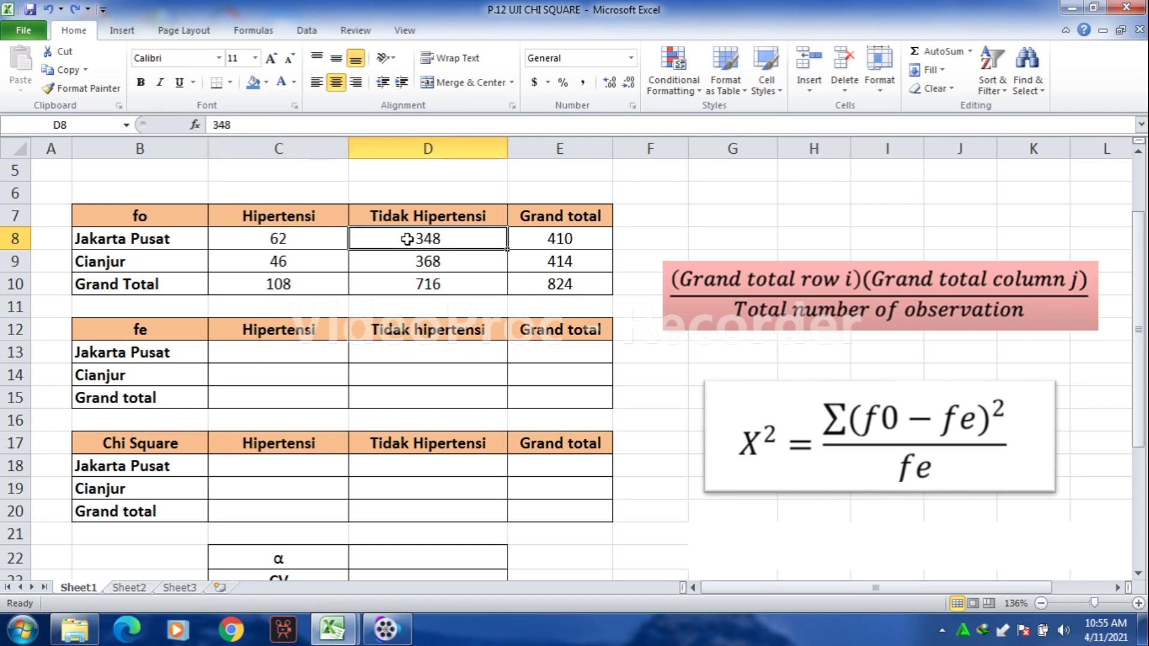
drag(155, 238, 604, 238)
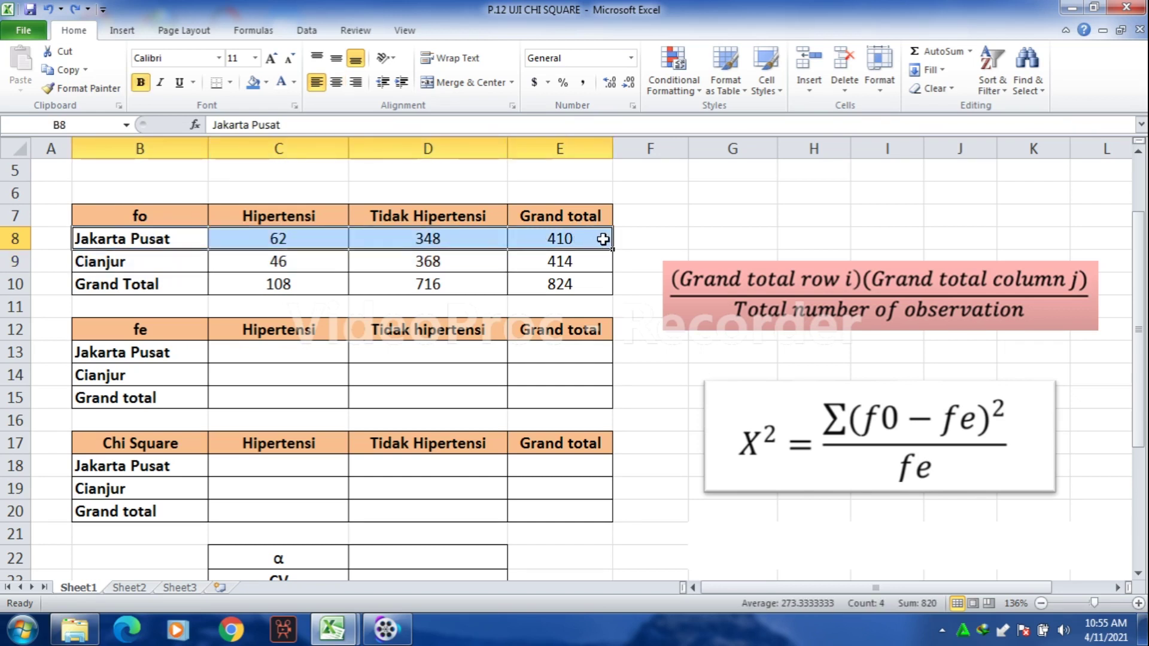
click(604, 238)
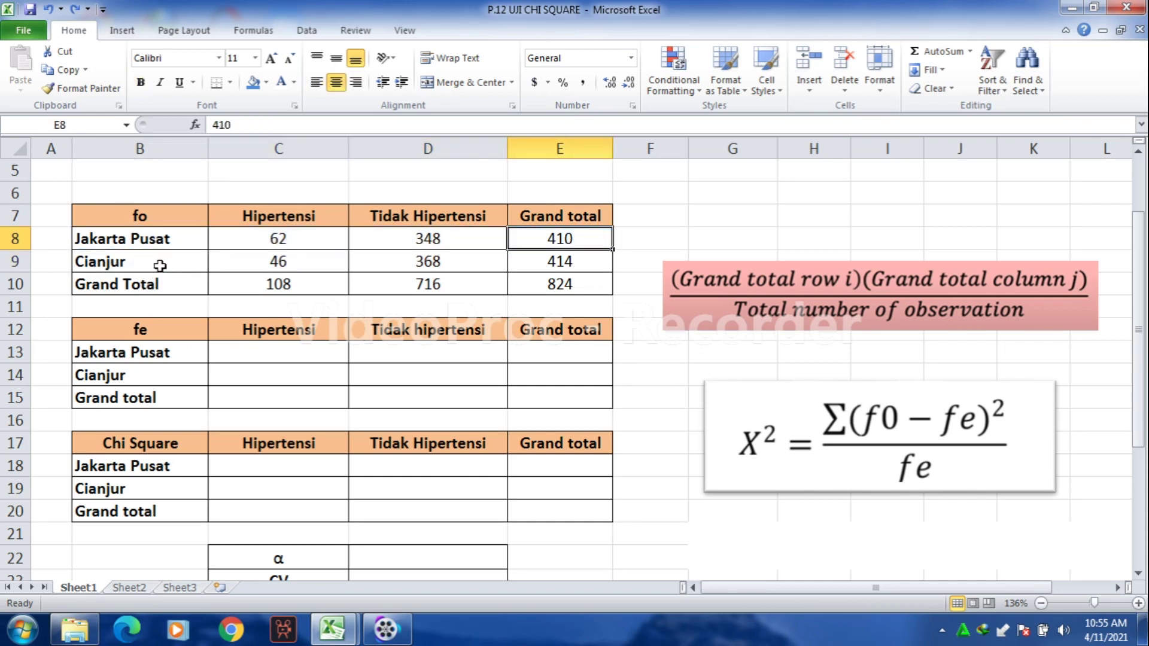
click(259, 258)
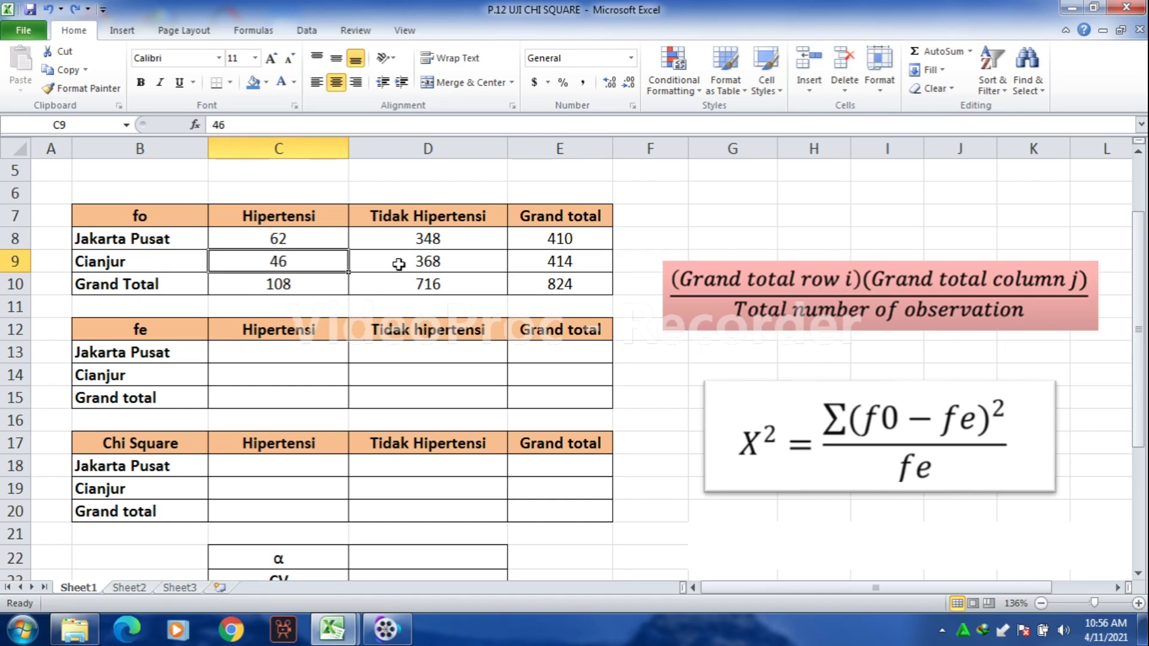
click(406, 263)
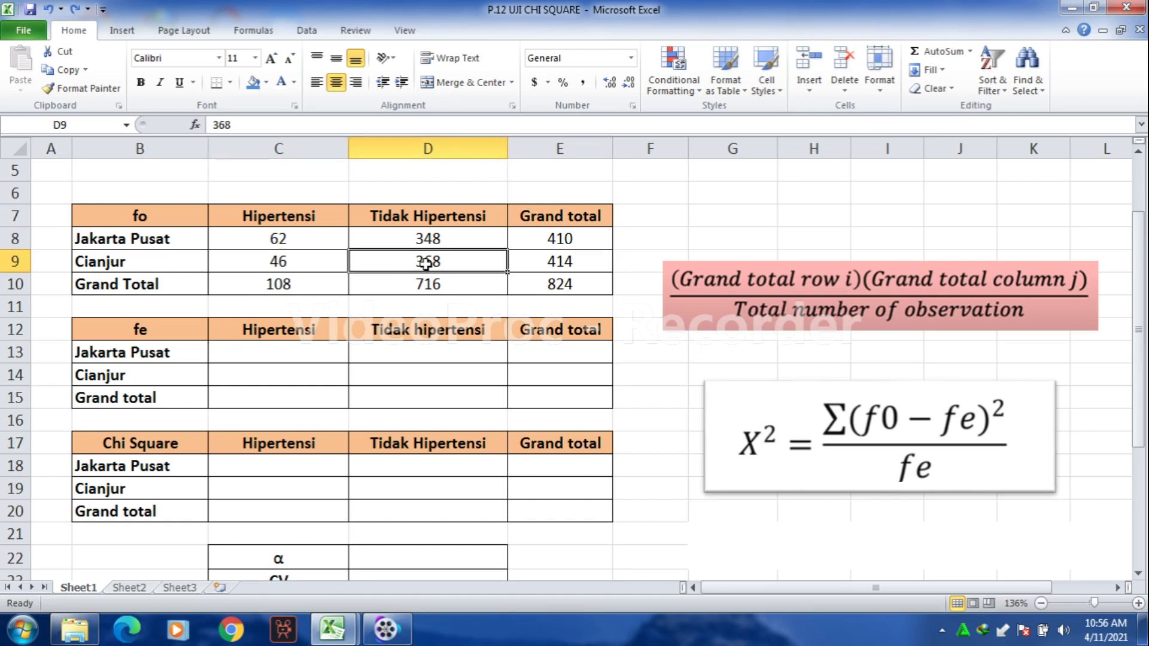
click(540, 263)
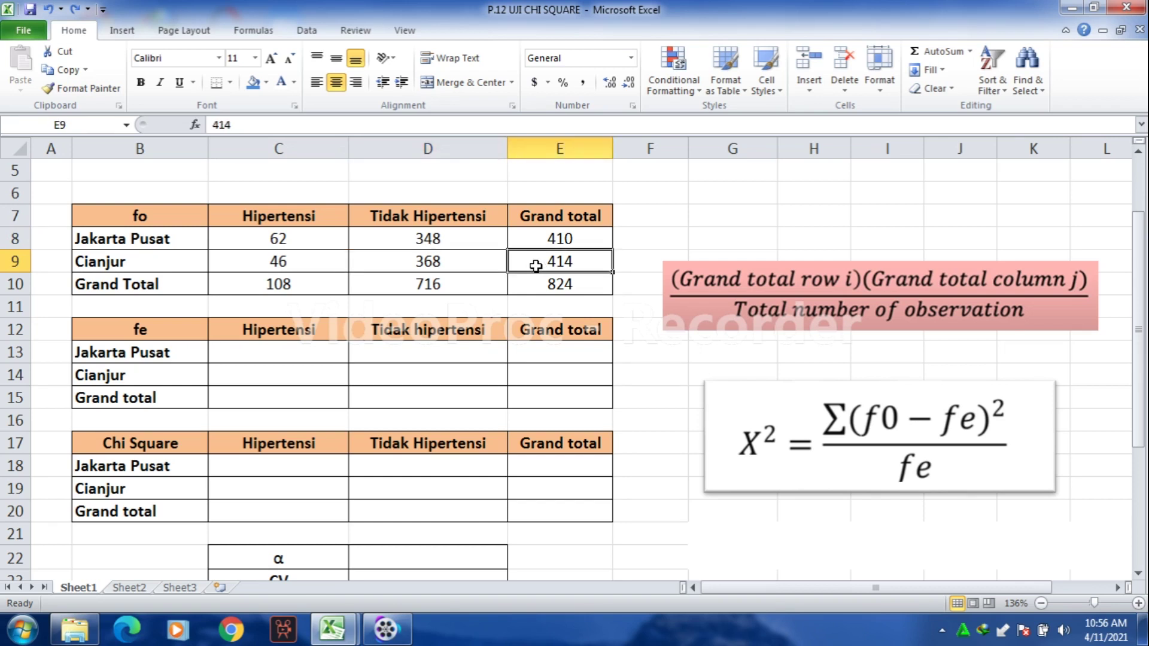
- Review the fe table against the expected-frequency formula picture, and shift that picture slightly upward
click(78, 209)
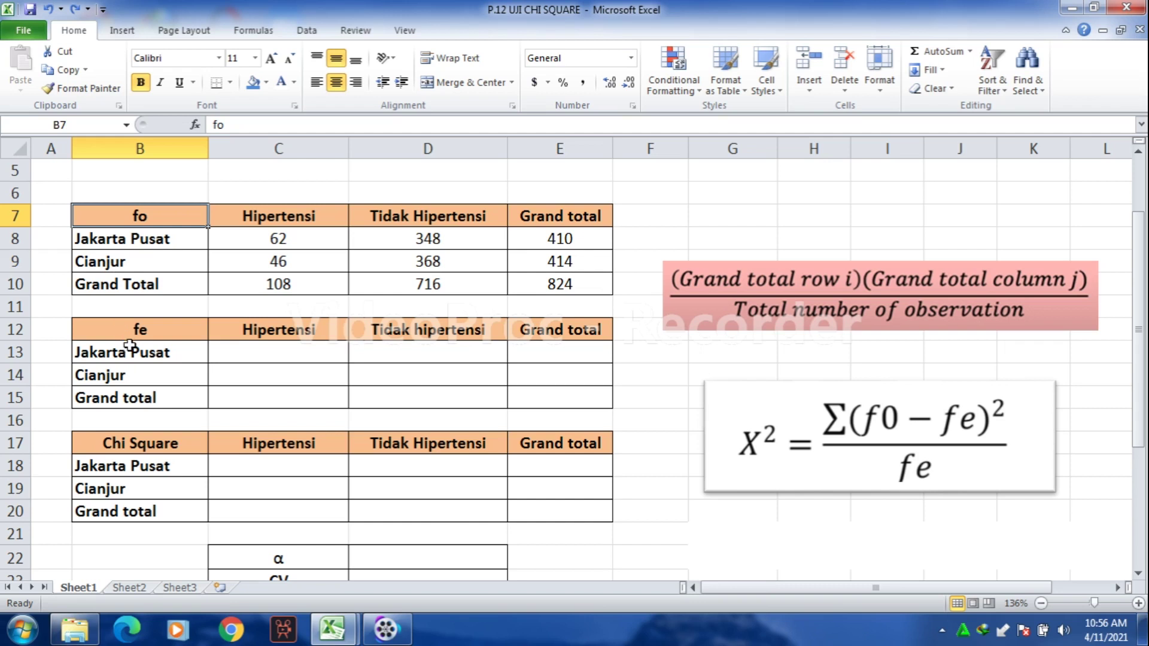
click(171, 330)
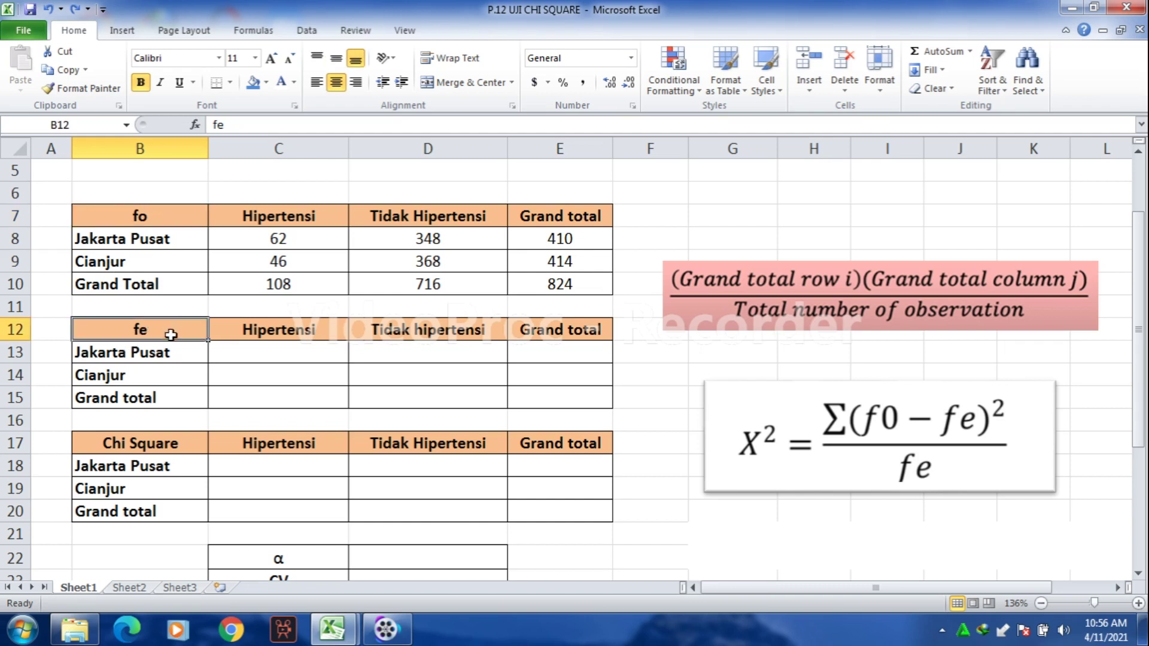
click(234, 354)
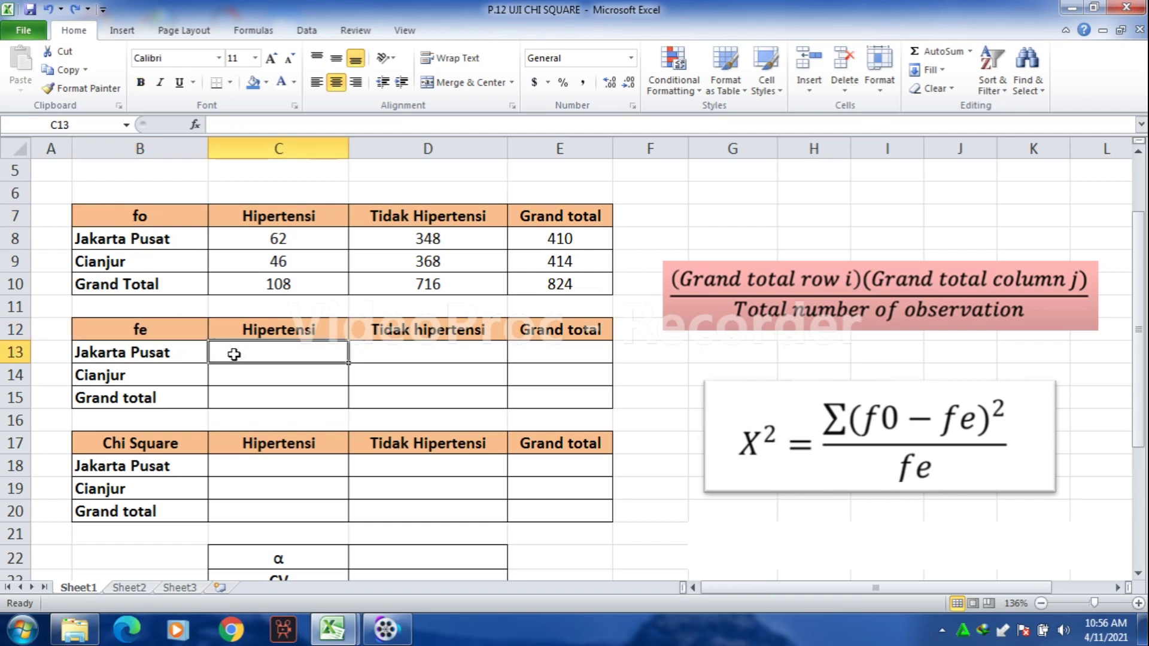
click(847, 296)
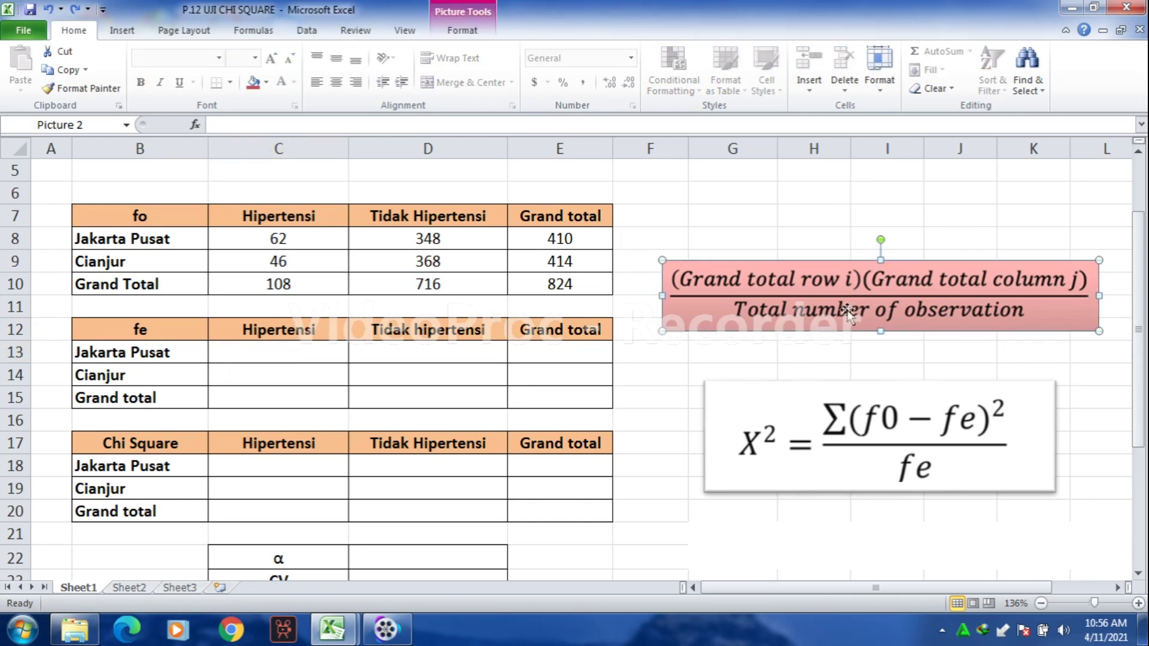
drag(686, 314, 688, 309)
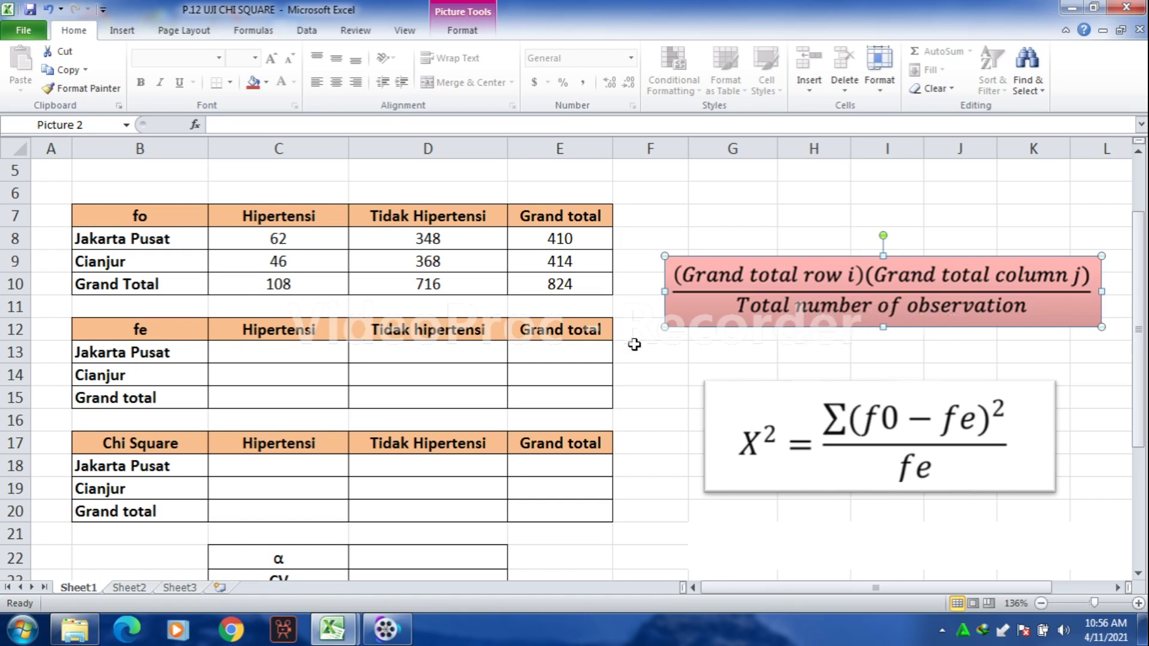
- Calculate the expected Hipertensi frequency for Jakarta Pusat in cell C13 with the formula =E8*C10/E10
click(260, 346)
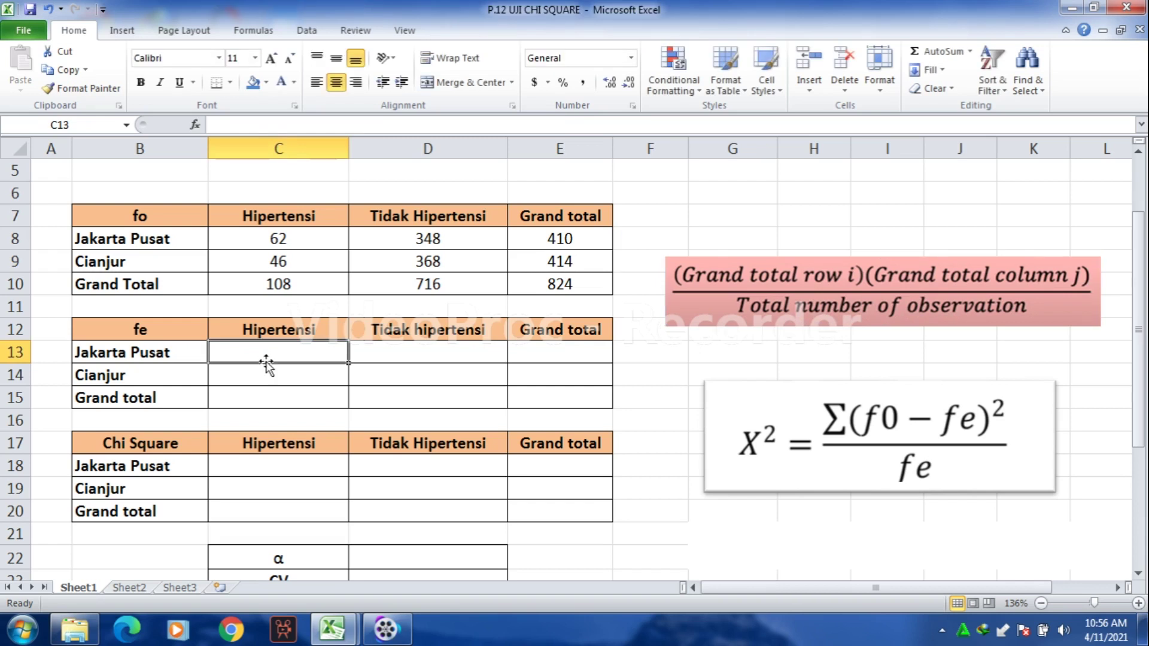
text(=)
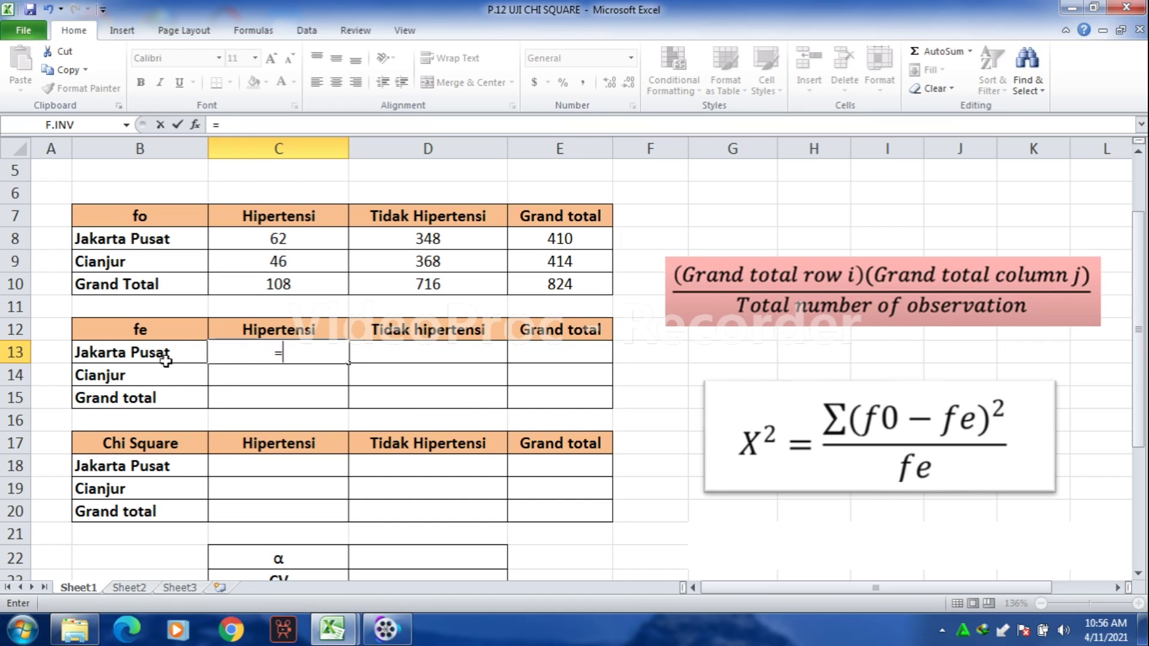
click(599, 242)
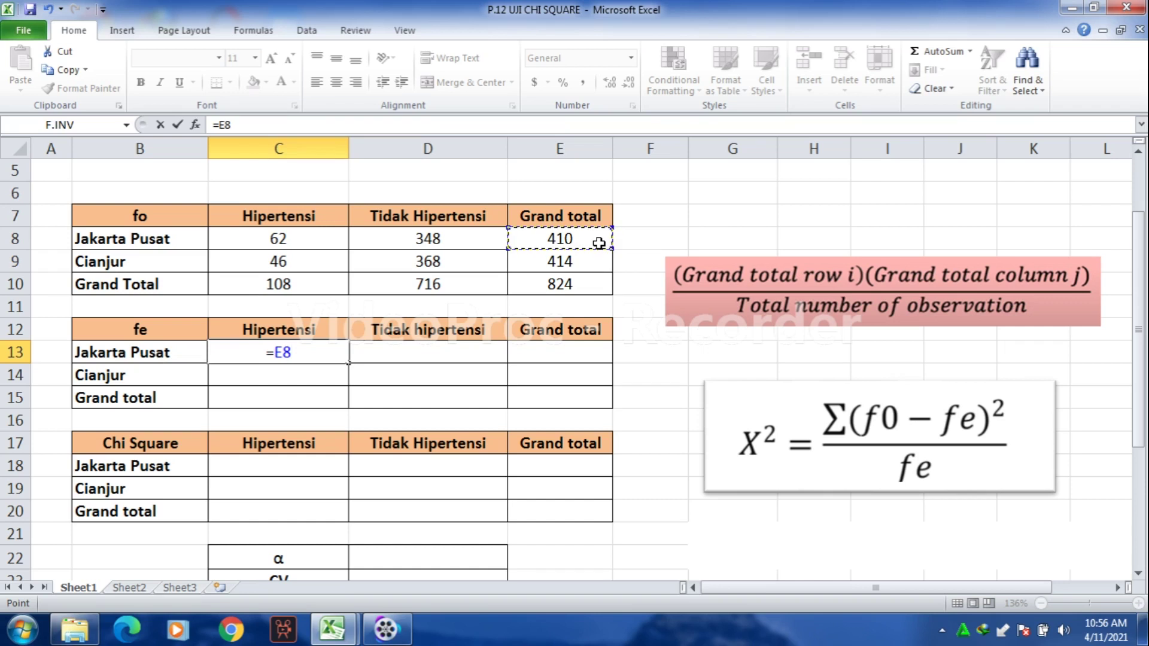
text(*)
click(302, 290)
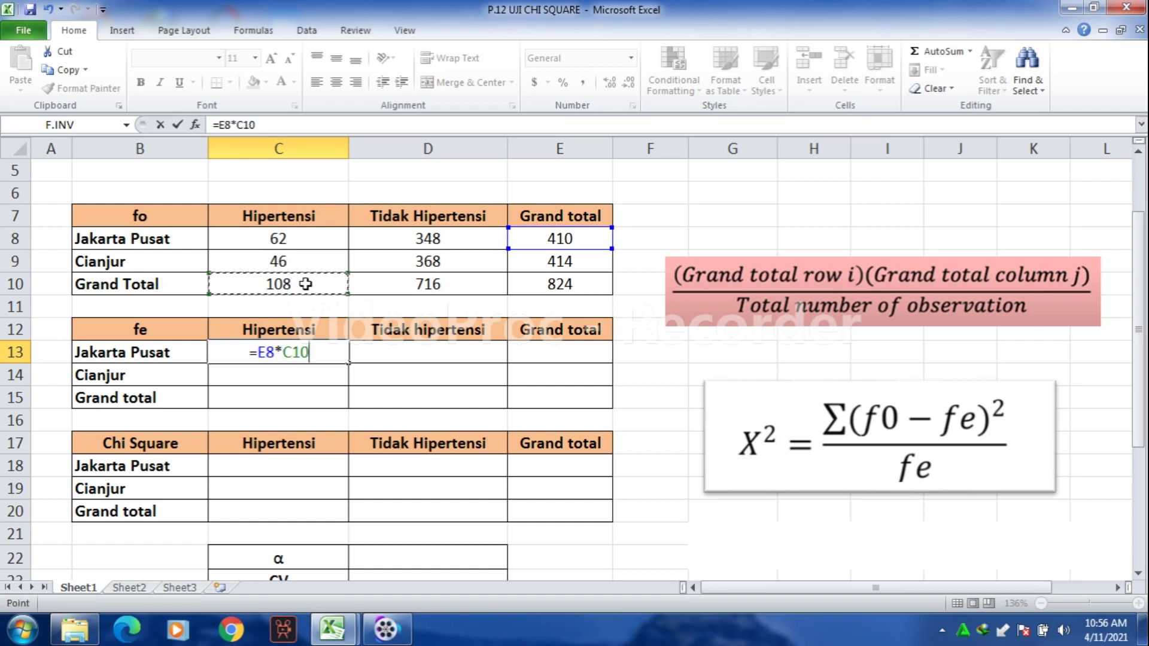
text(/)
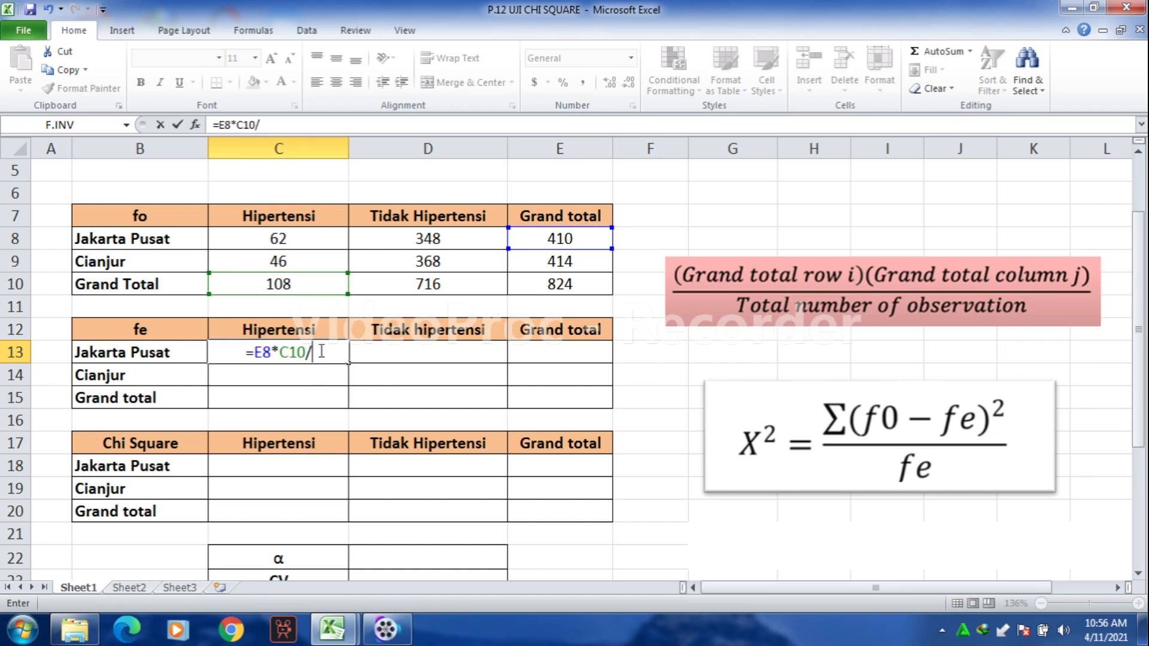
click(592, 286)
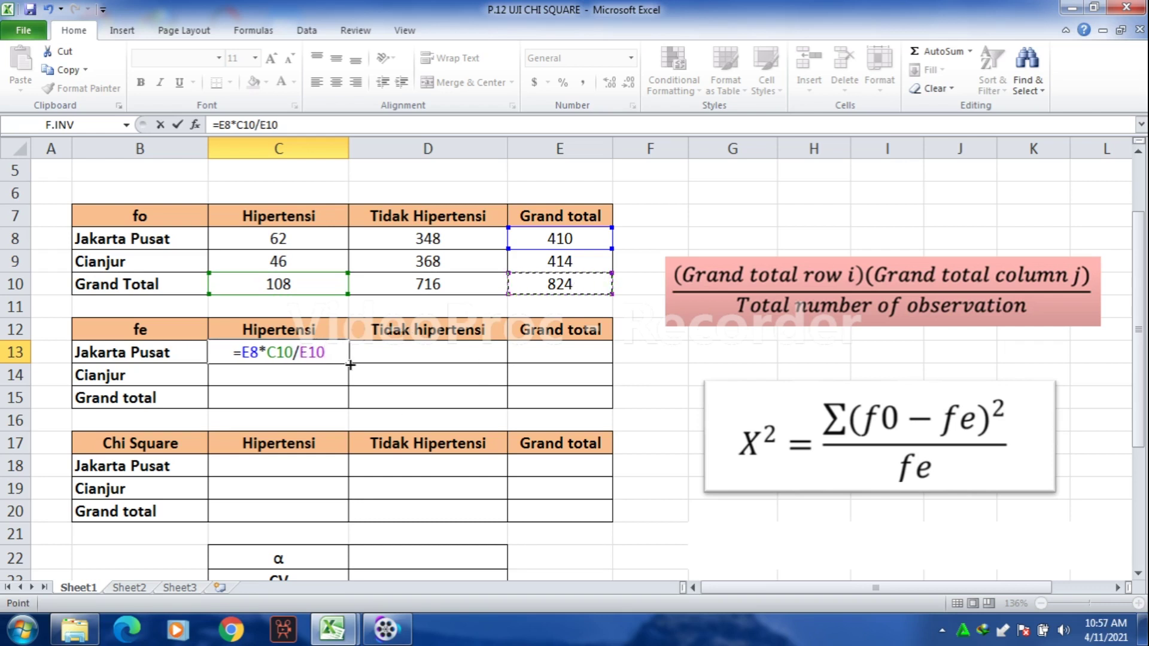
key(Return)
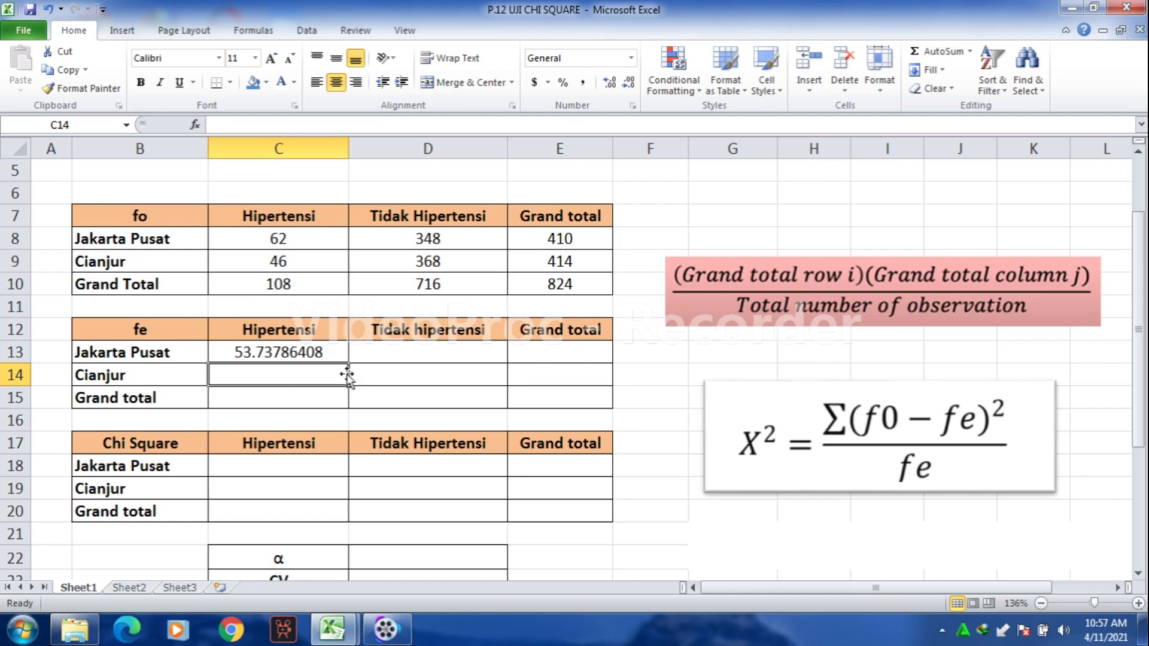
- Calculate the expected Tidak Hipertensi frequency for Jakarta Pusat in cell D13 with the formula =E8*D10/E10
click(383, 354)
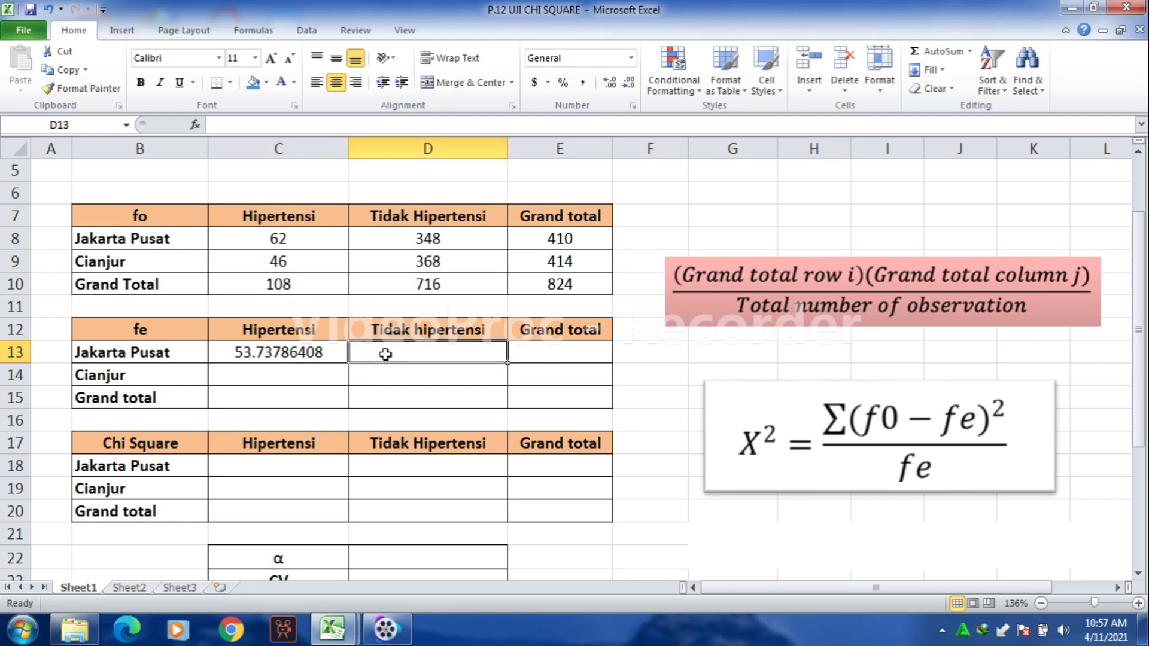
text(=)
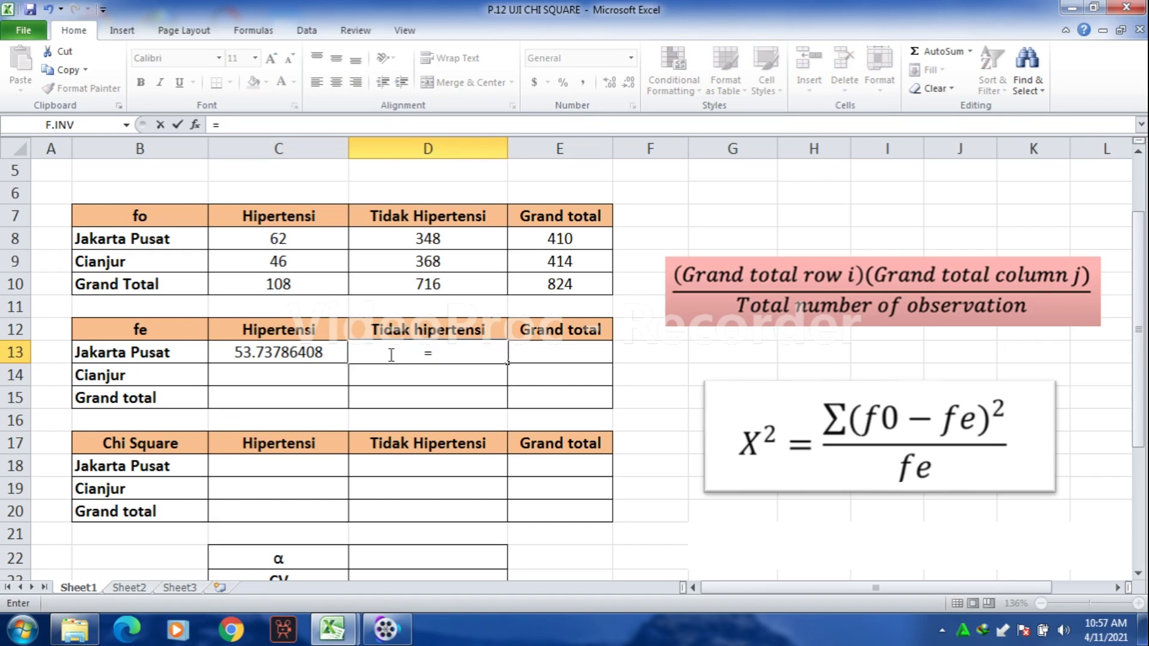
click(527, 241)
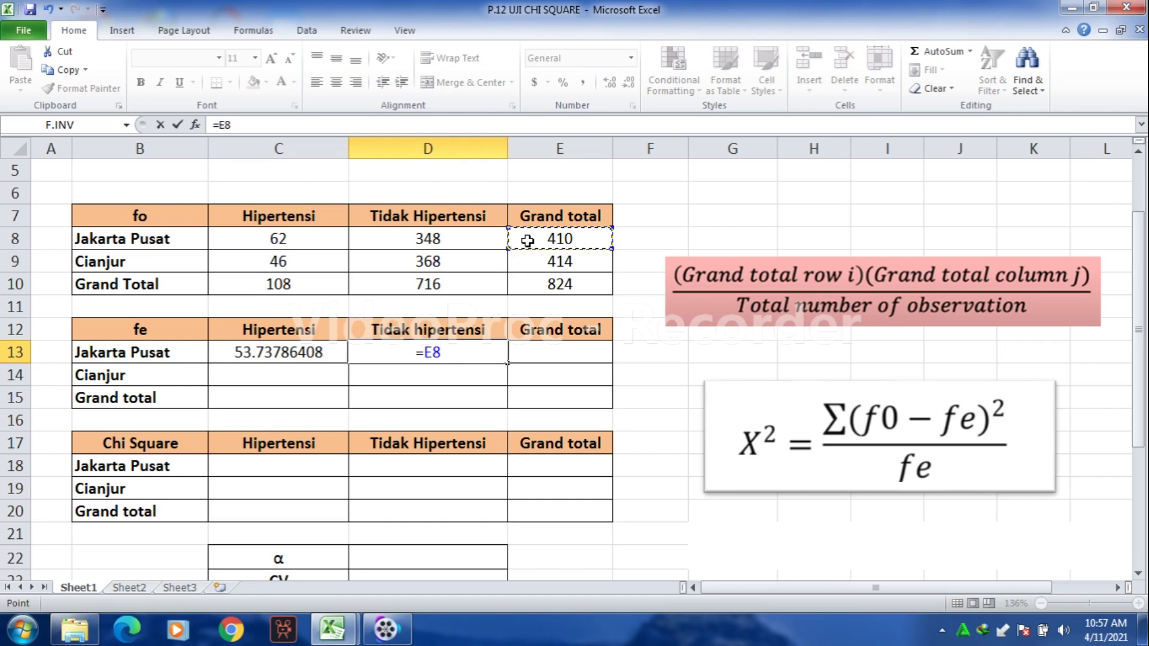
text(*)
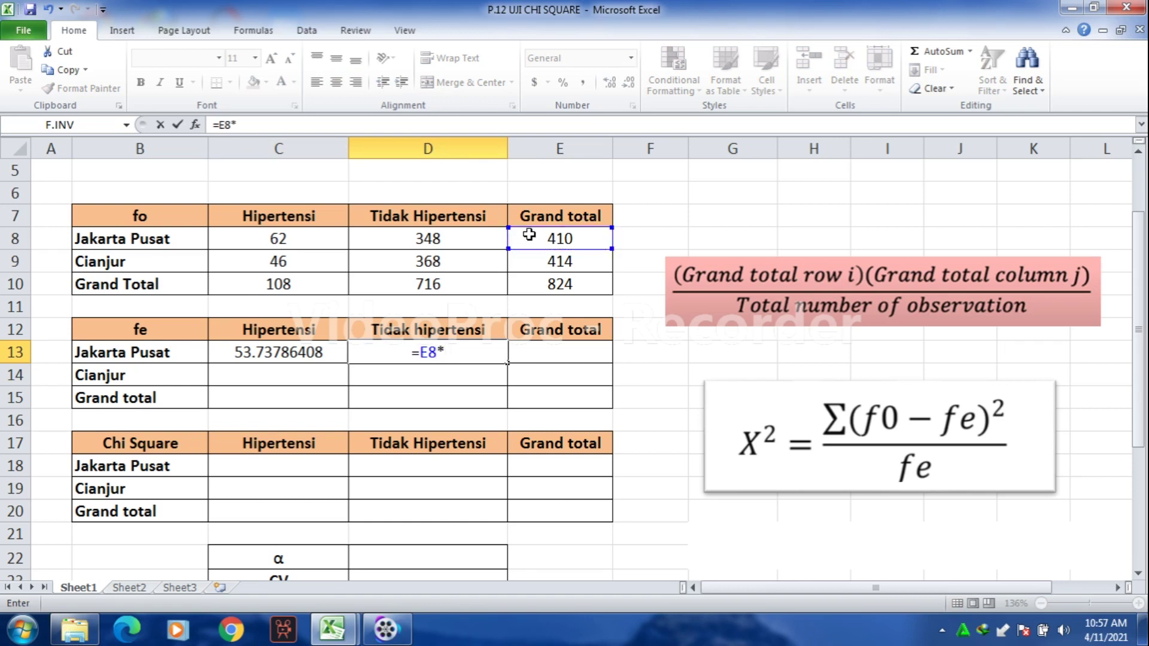
click(472, 288)
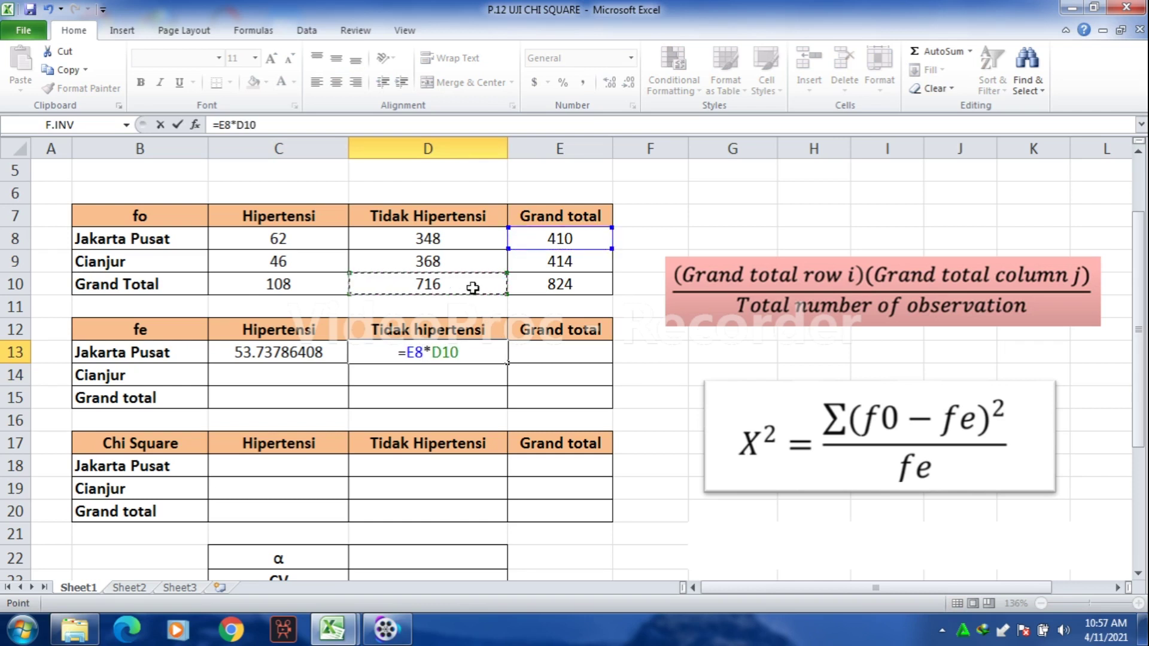
text(/)
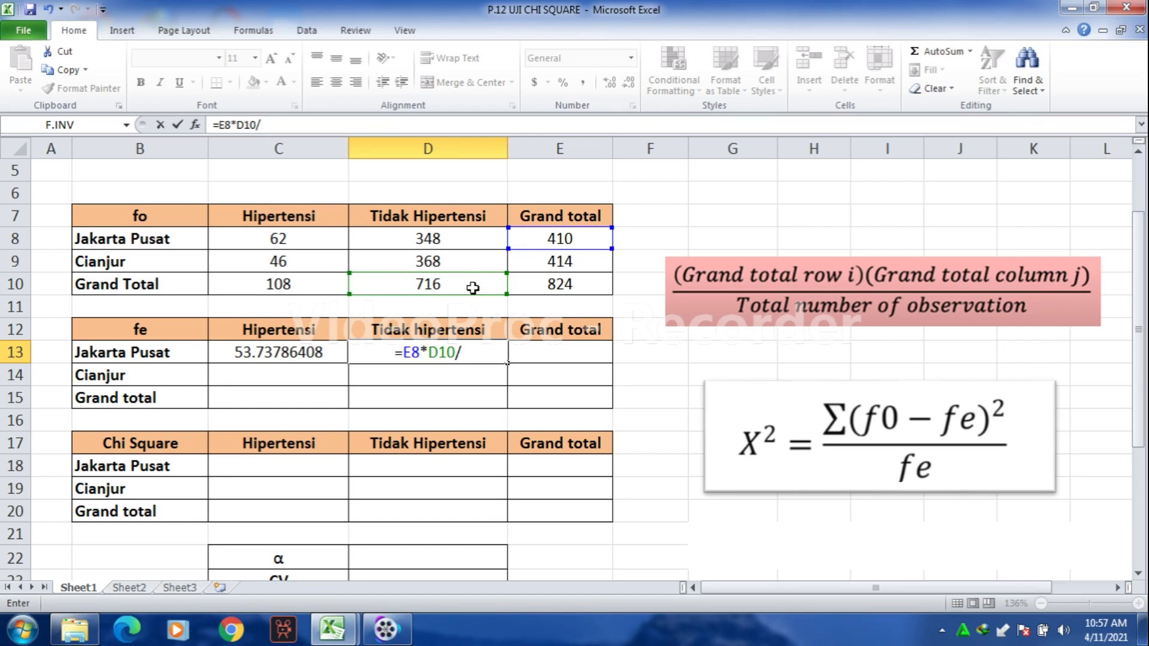
click(584, 285)
key(Return)
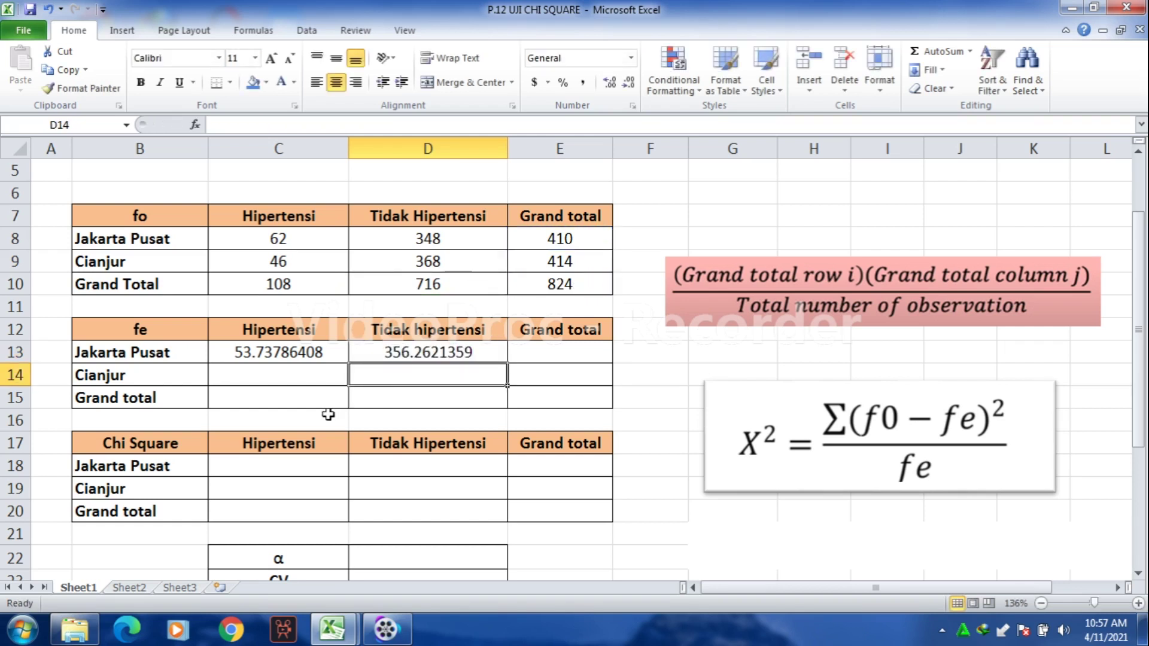
- Calculate the expected Hipertensi frequency for Cianjur in cell C14 with the formula =E9*C10/E10
click(328, 371)
text(=)
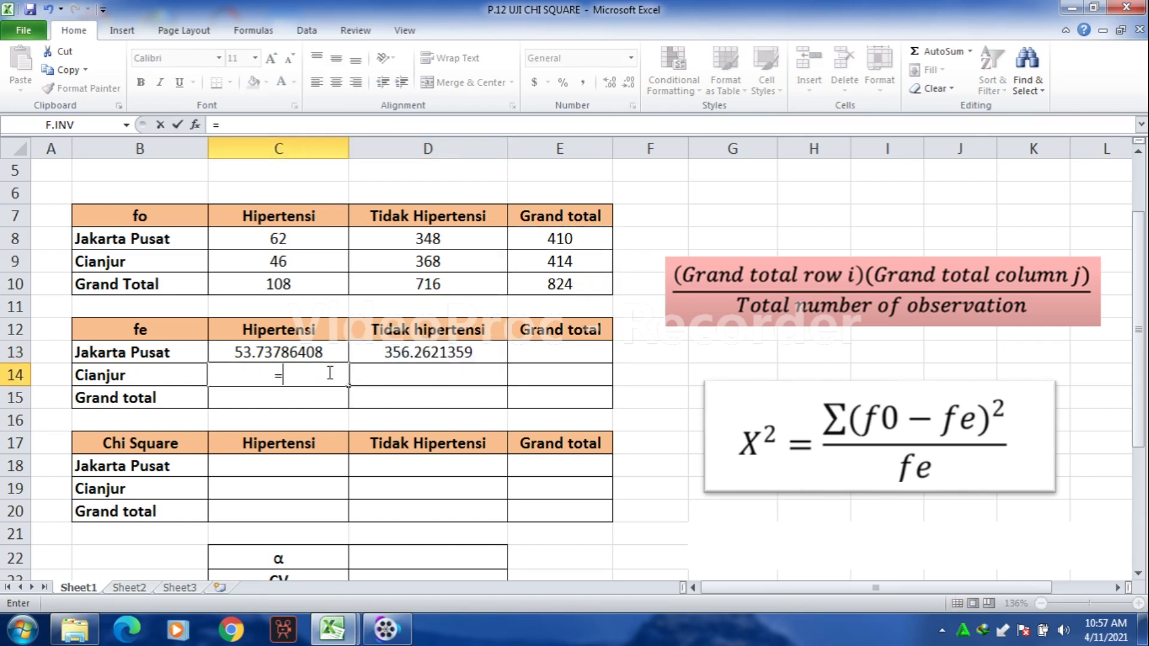
click(537, 265)
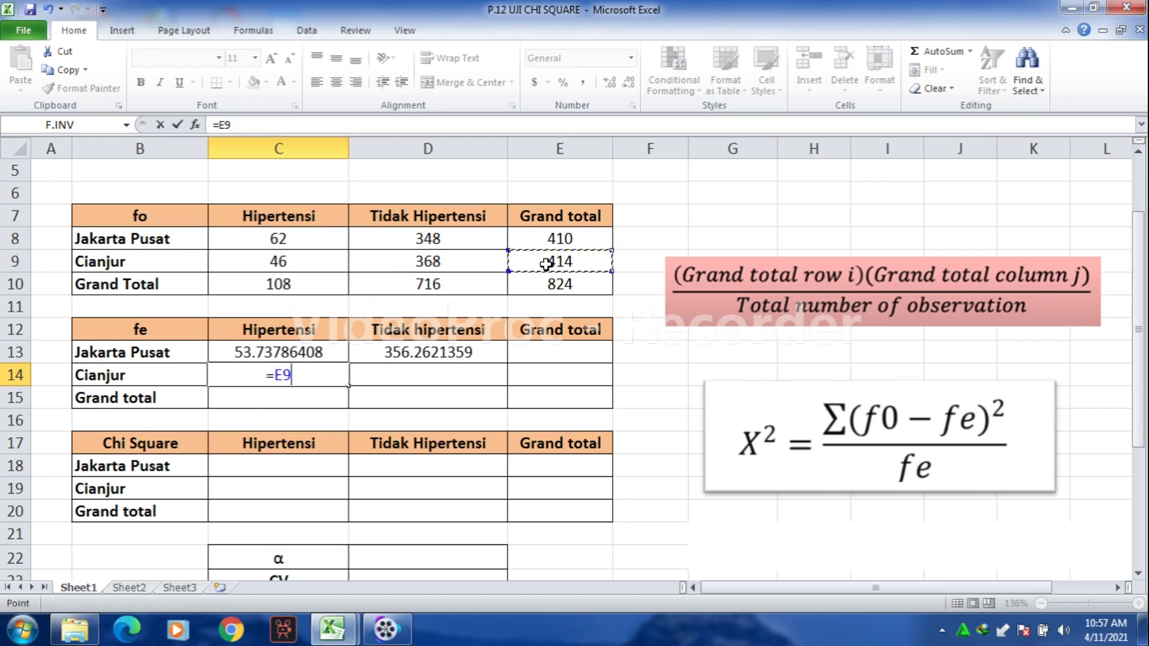
text(*)
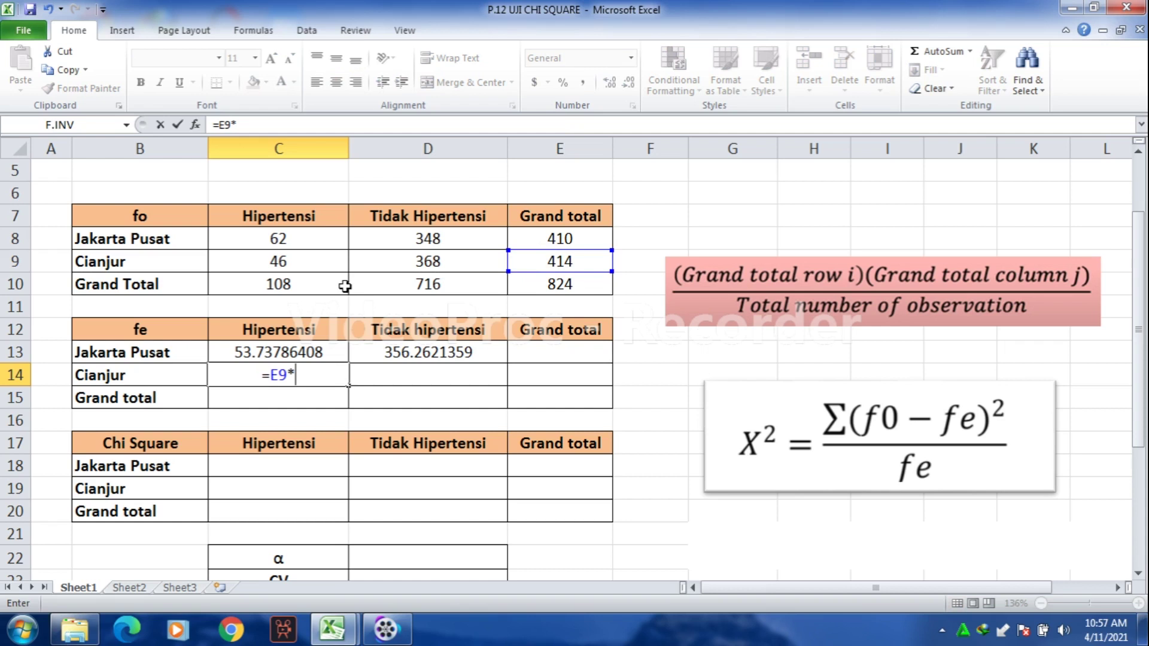
click(293, 284)
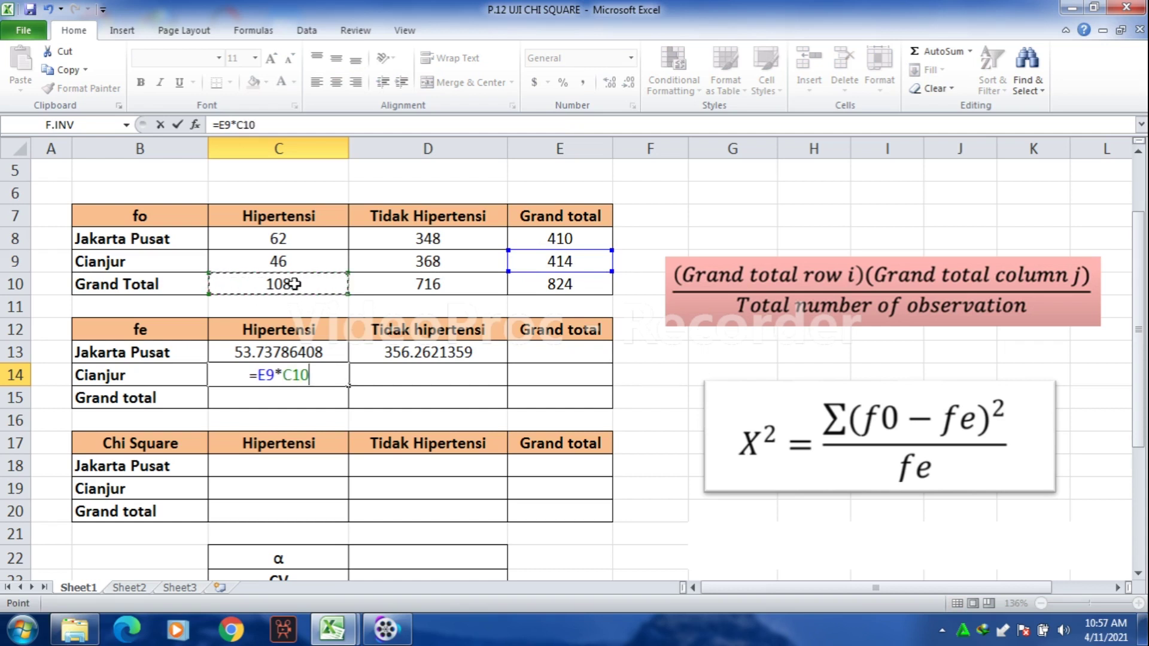
text(/)
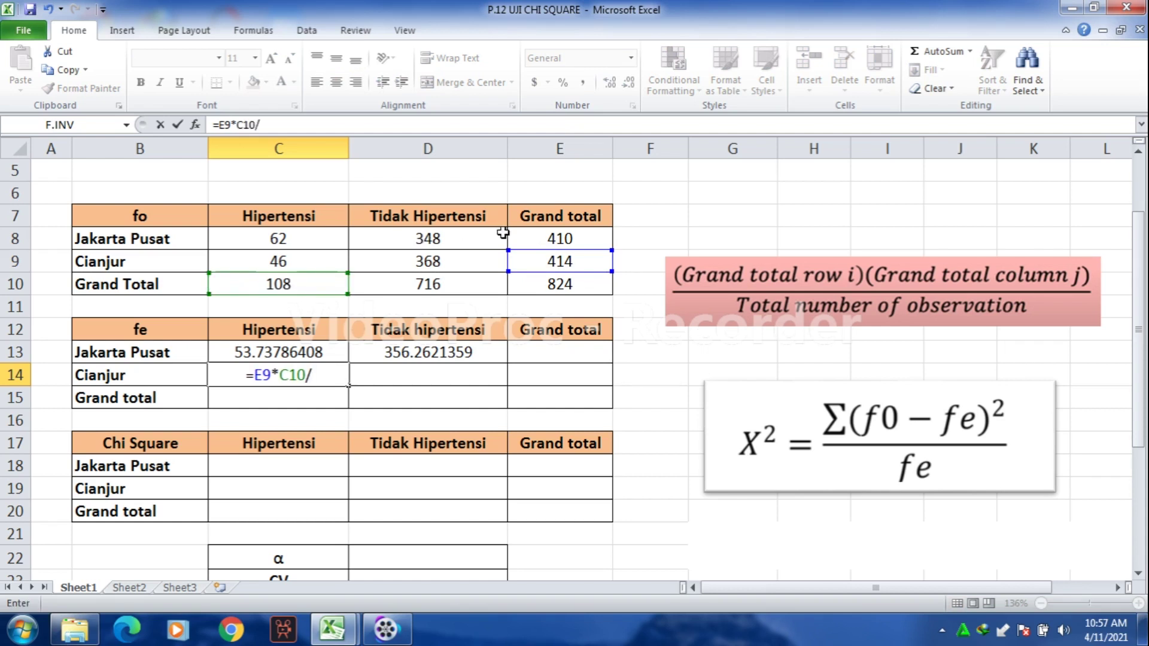
click(604, 285)
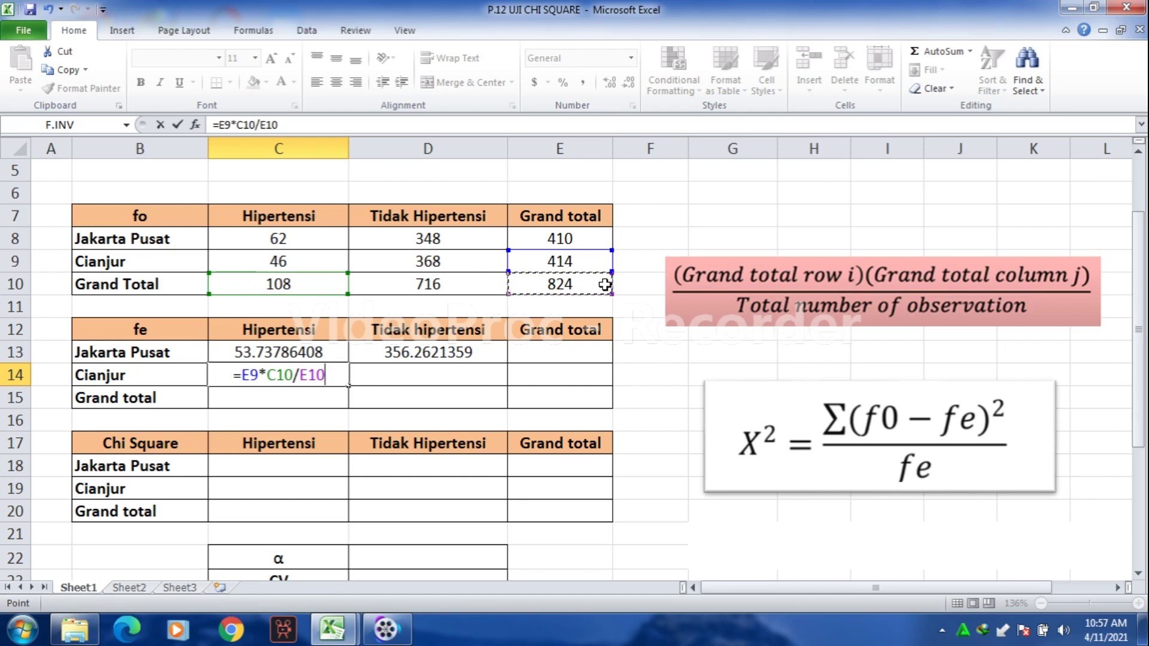
key(Return)
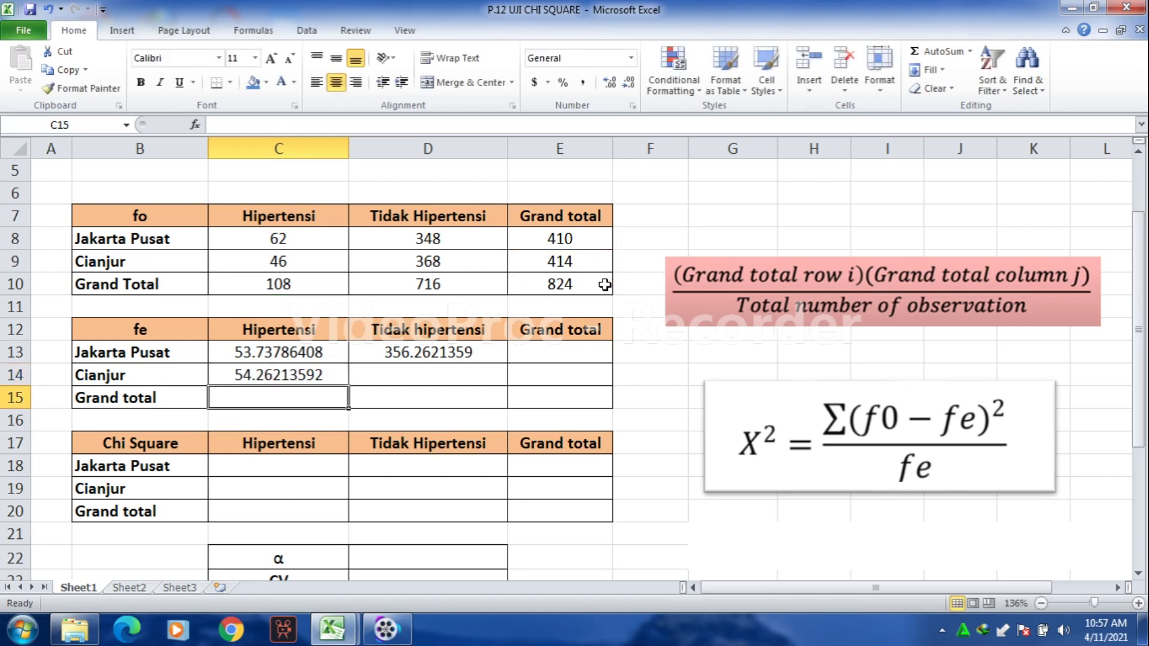
- Calculate the expected Tidak Hipertensi frequency for Cianjur in cell D14 with the formula =E9*D10/E10
click(413, 372)
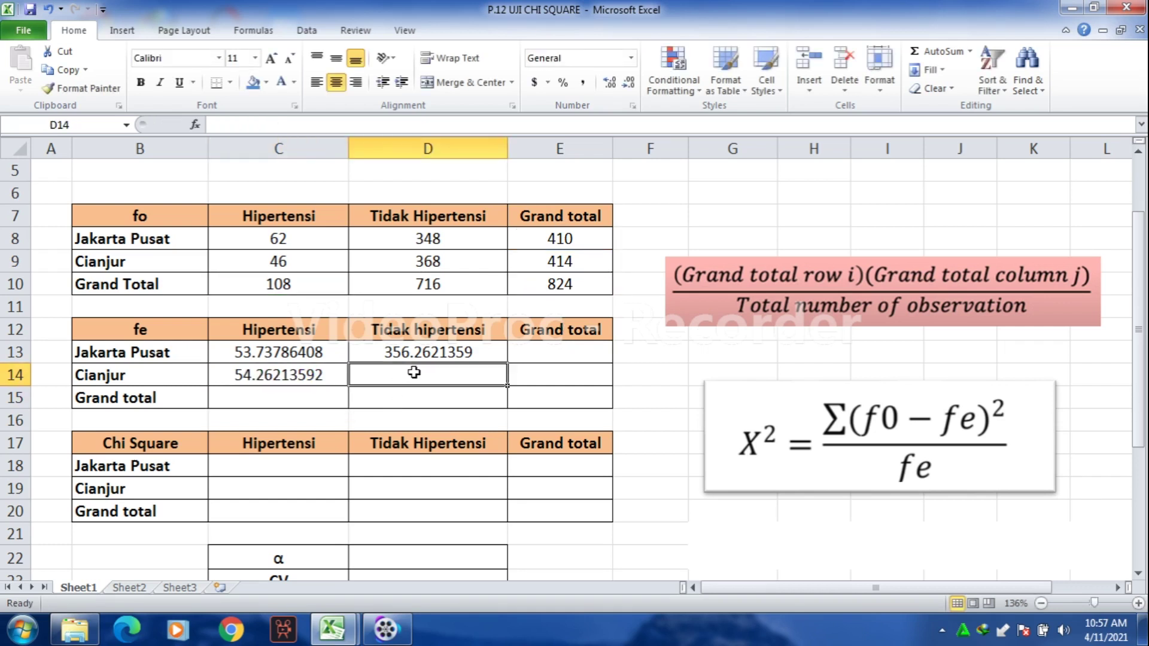
text(=)
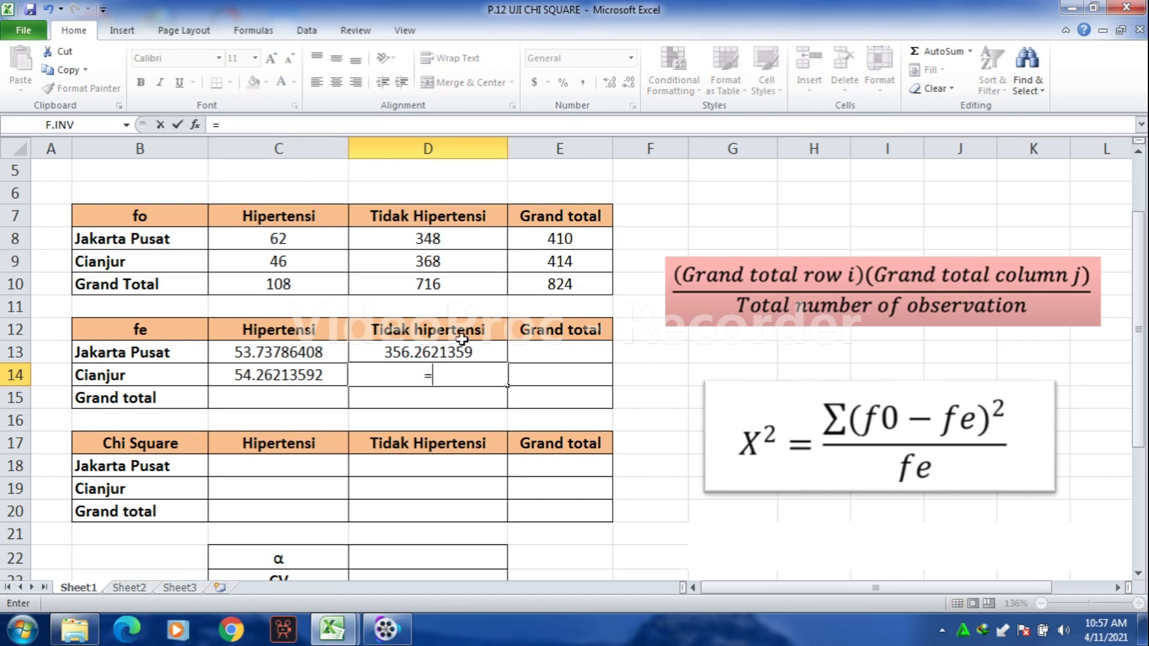
click(582, 257)
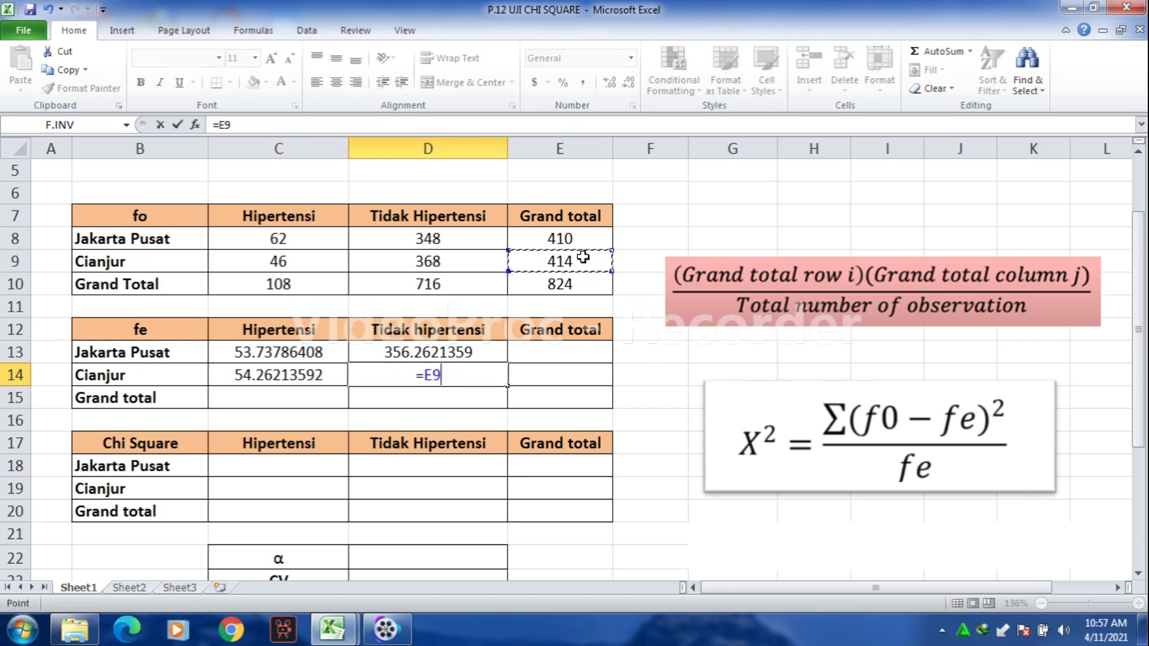
text(*)
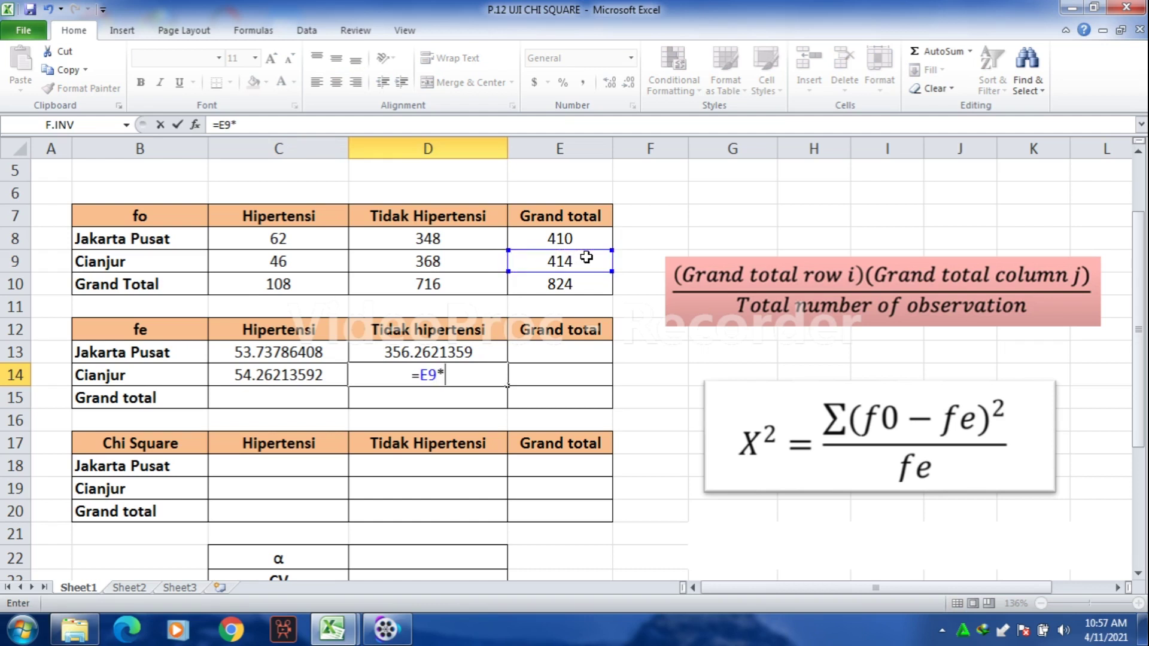
click(443, 285)
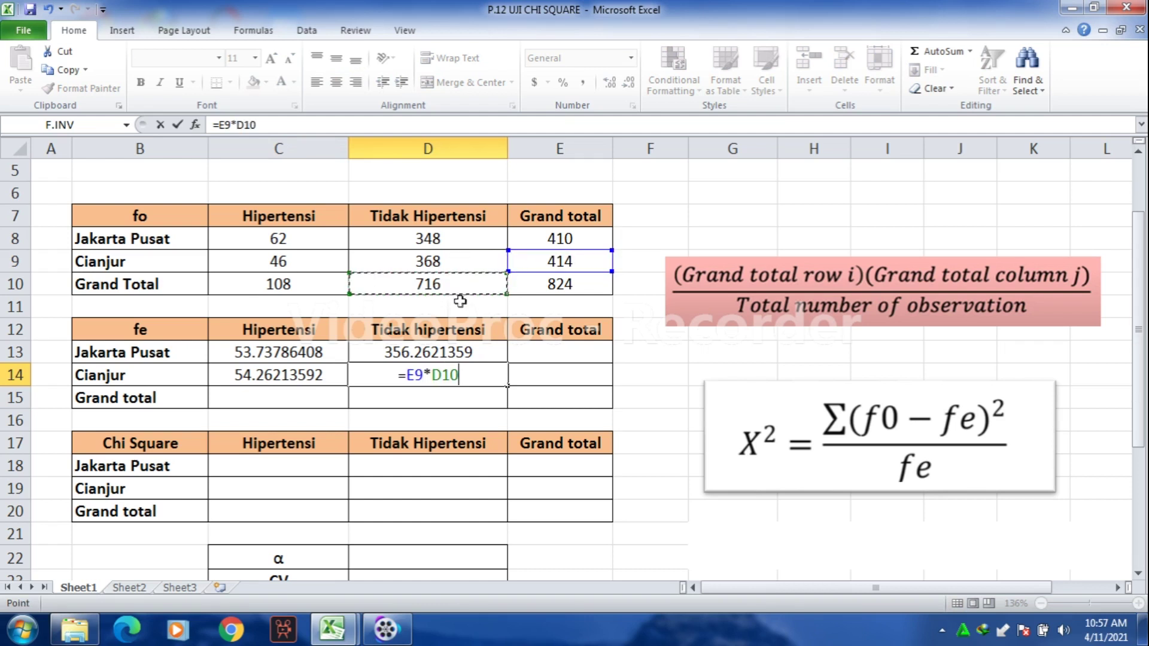
text(/)
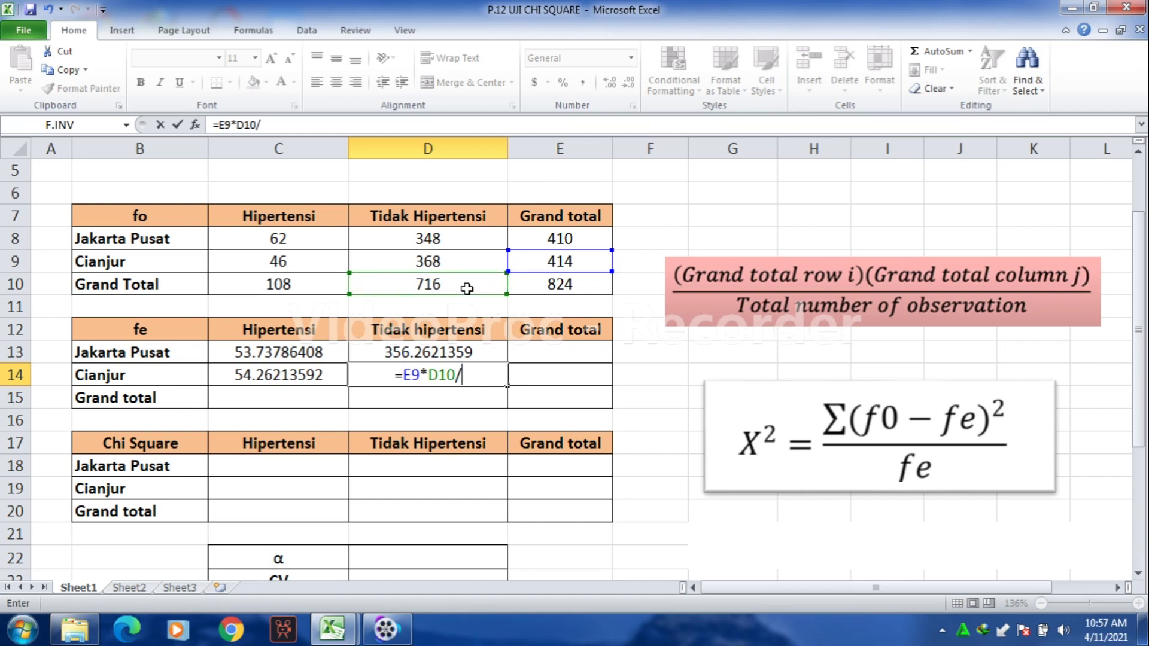
click(569, 284)
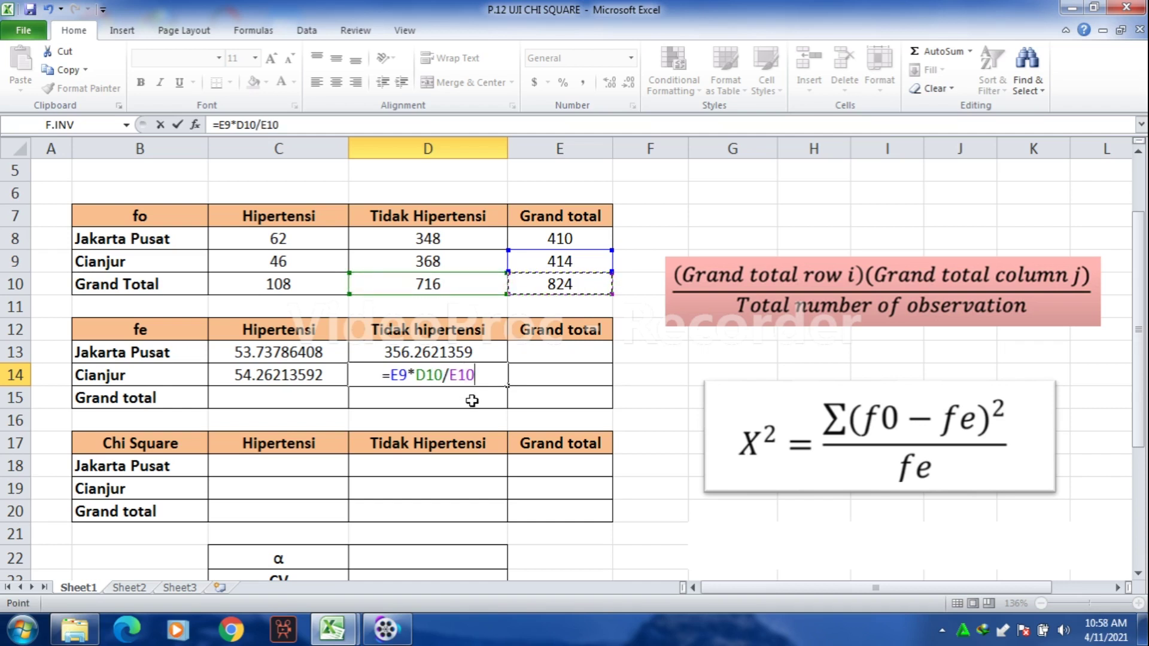
key(Return)
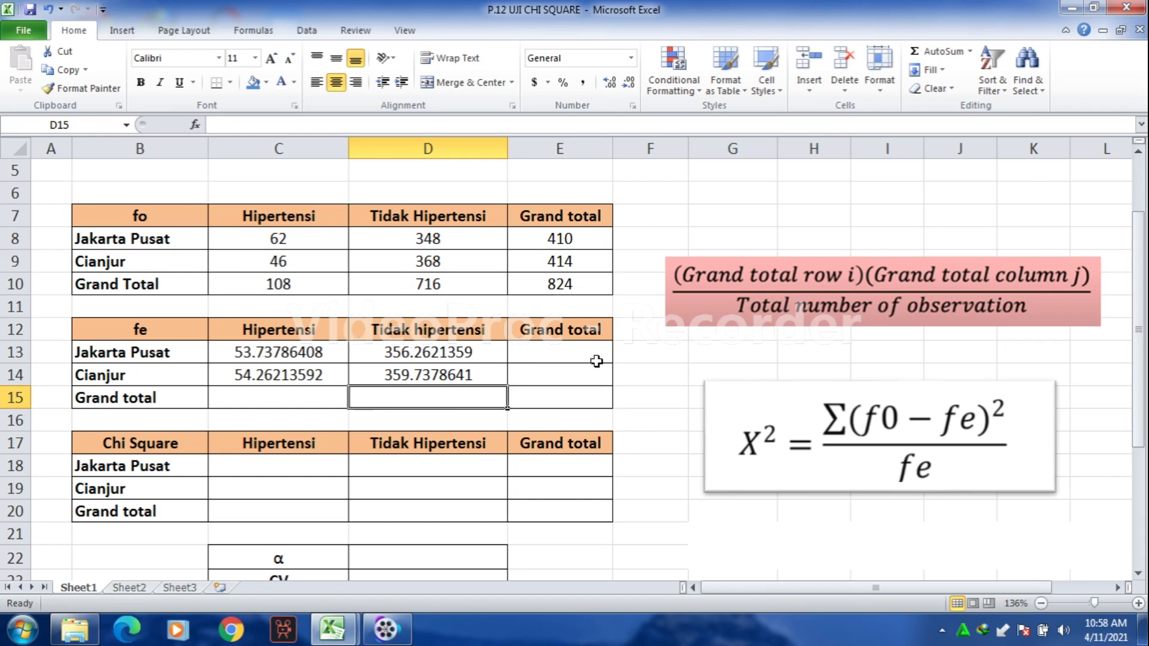
- AutoSum the Jakarta Pusat and Cianjur rows of the fe table into the Grand total cells E13 and E14
click(573, 360)
drag(302, 356, 513, 349)
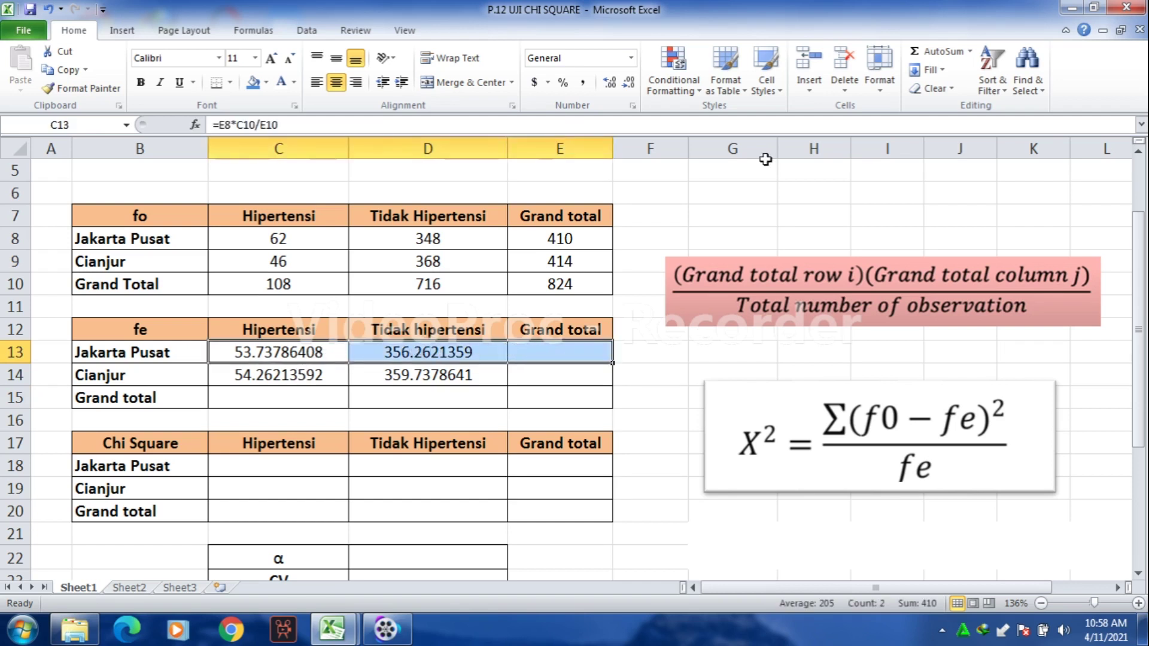
click(945, 52)
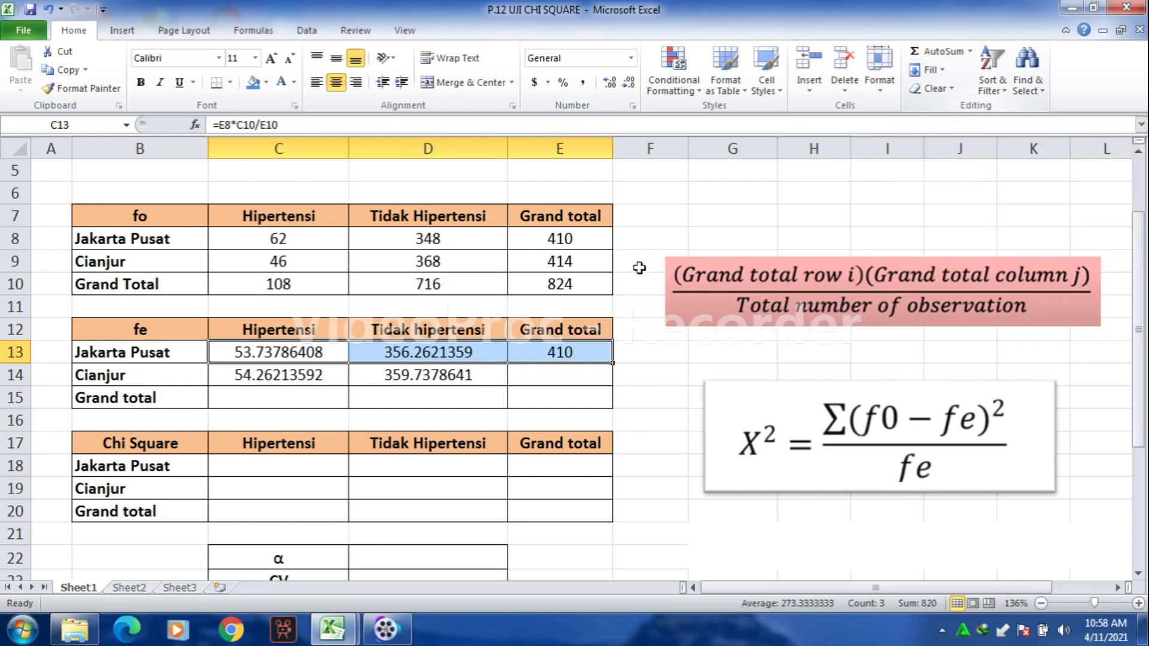
drag(226, 367, 541, 373)
click(955, 55)
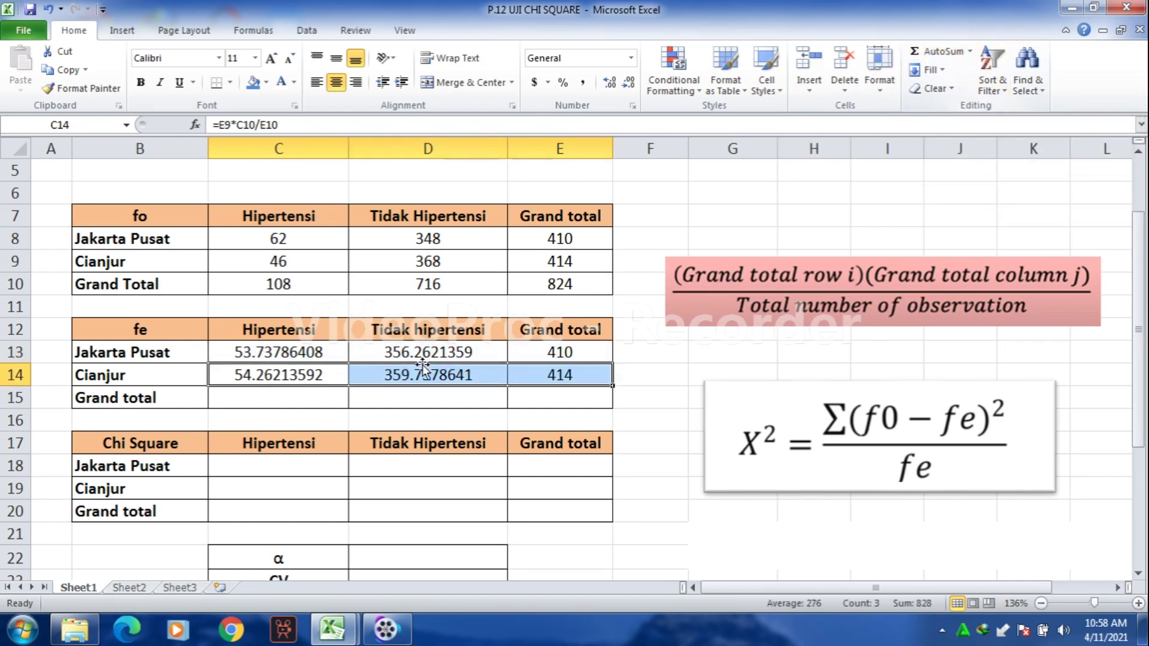
- AutoSum the Tidak Hipertensi and Hipertensi columns of the fe table into the Grand total cells D15 and C15
drag(423, 354, 425, 399)
click(936, 49)
drag(265, 355, 280, 396)
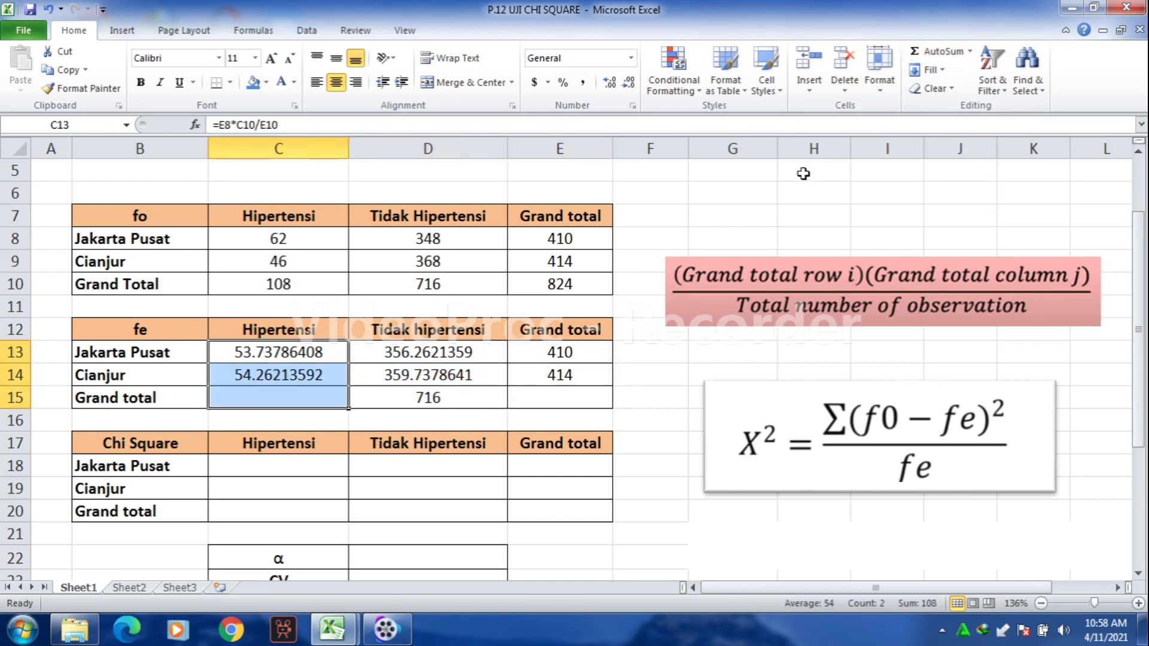
click(936, 51)
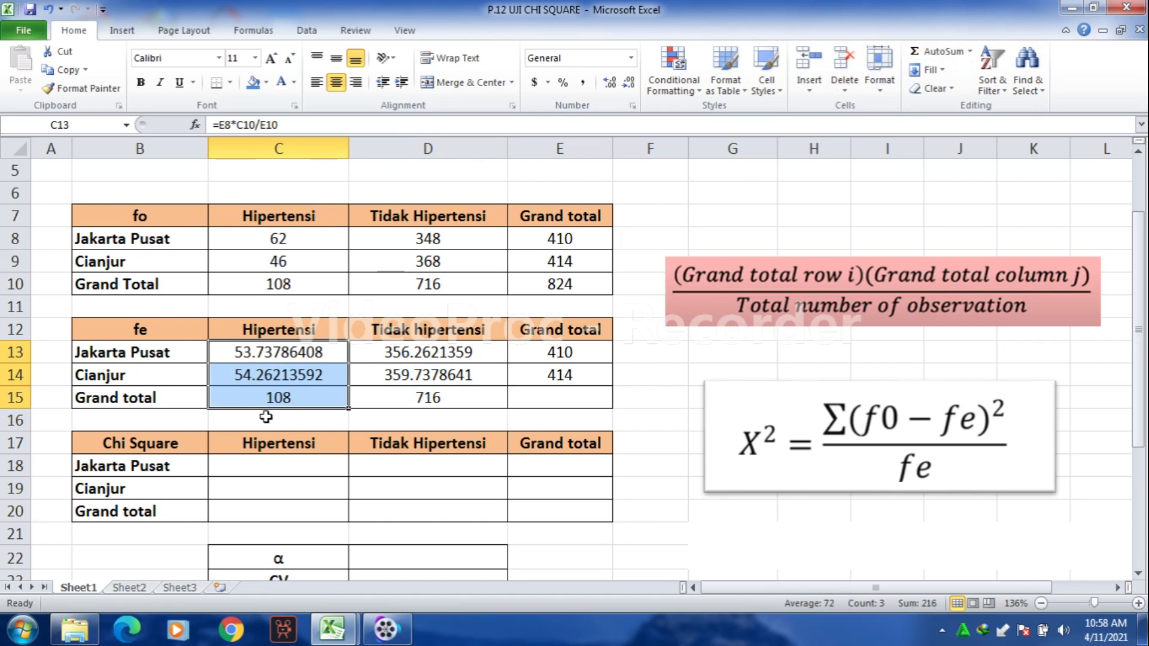
click(168, 327)
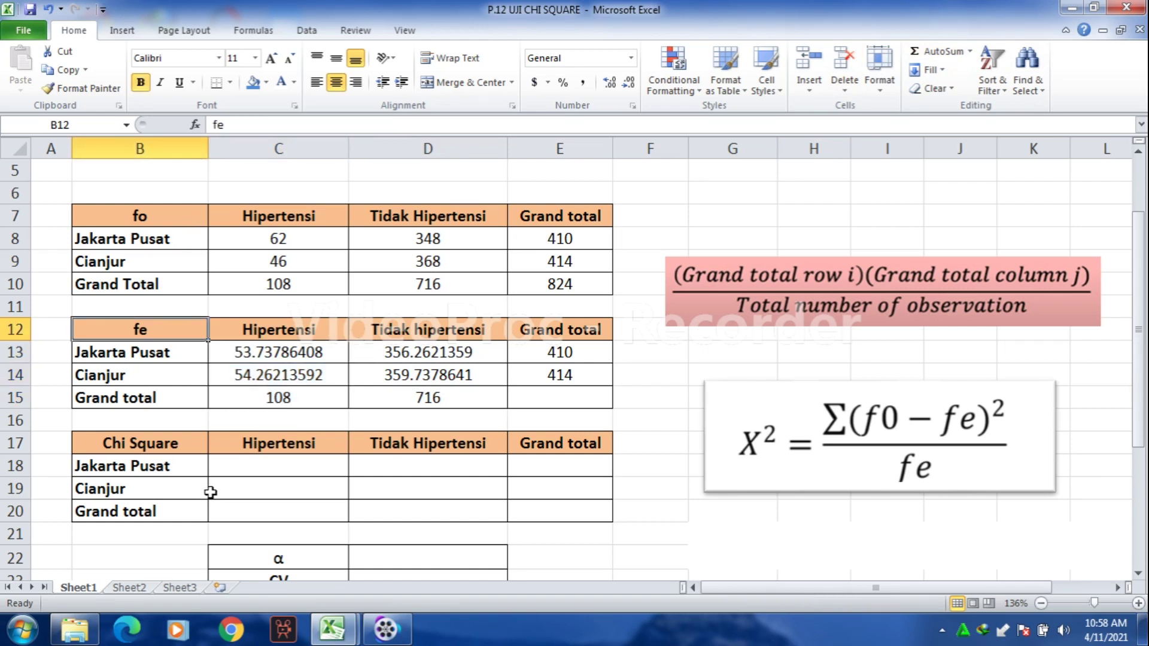
click(187, 448)
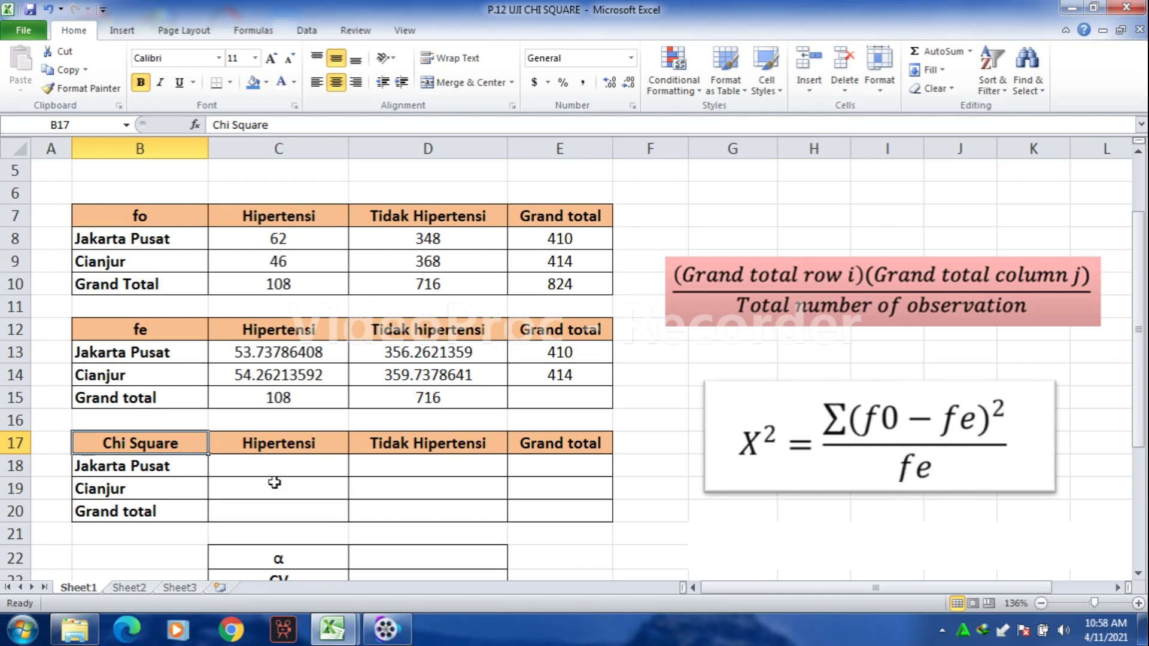
- Calculate the Jakarta Pusat Hipertensi chi-square value in cell C18 with the formula =POWER((C8-C13),2)/C13, accepting the proposed formula correction
click(283, 466)
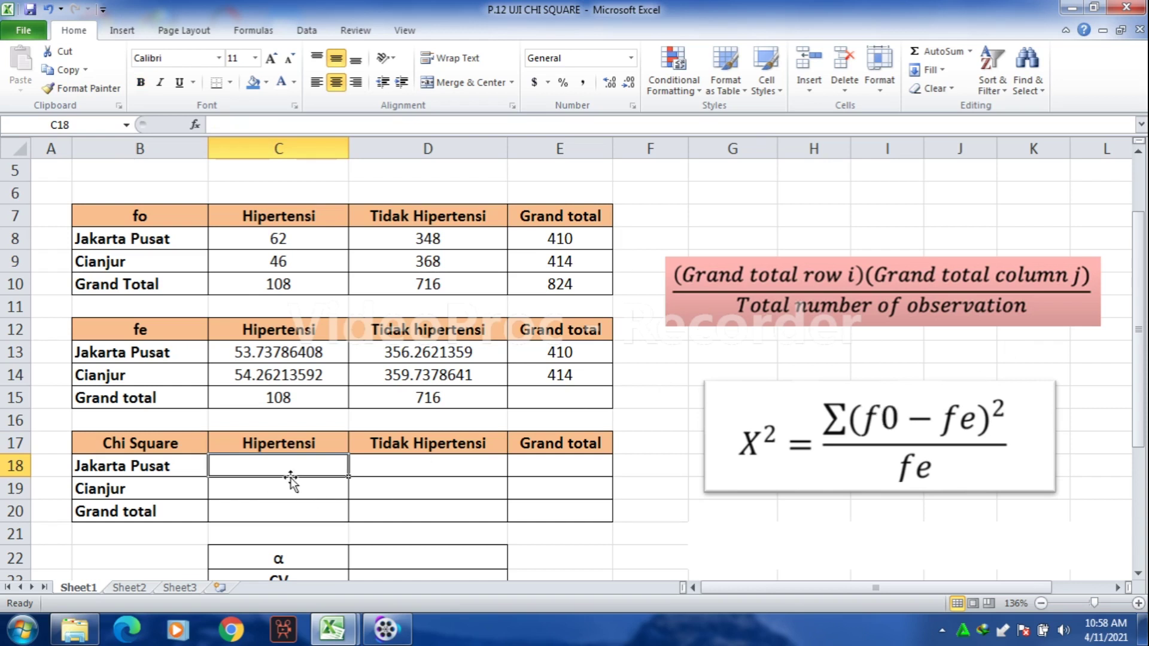
text(=)
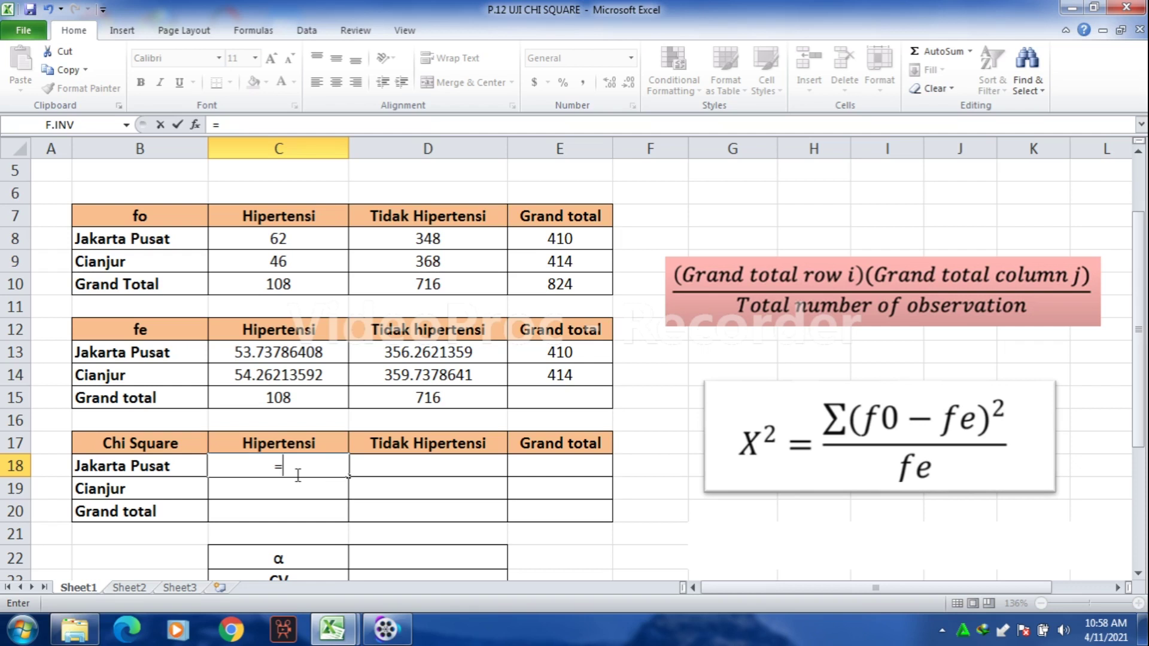
text(po)
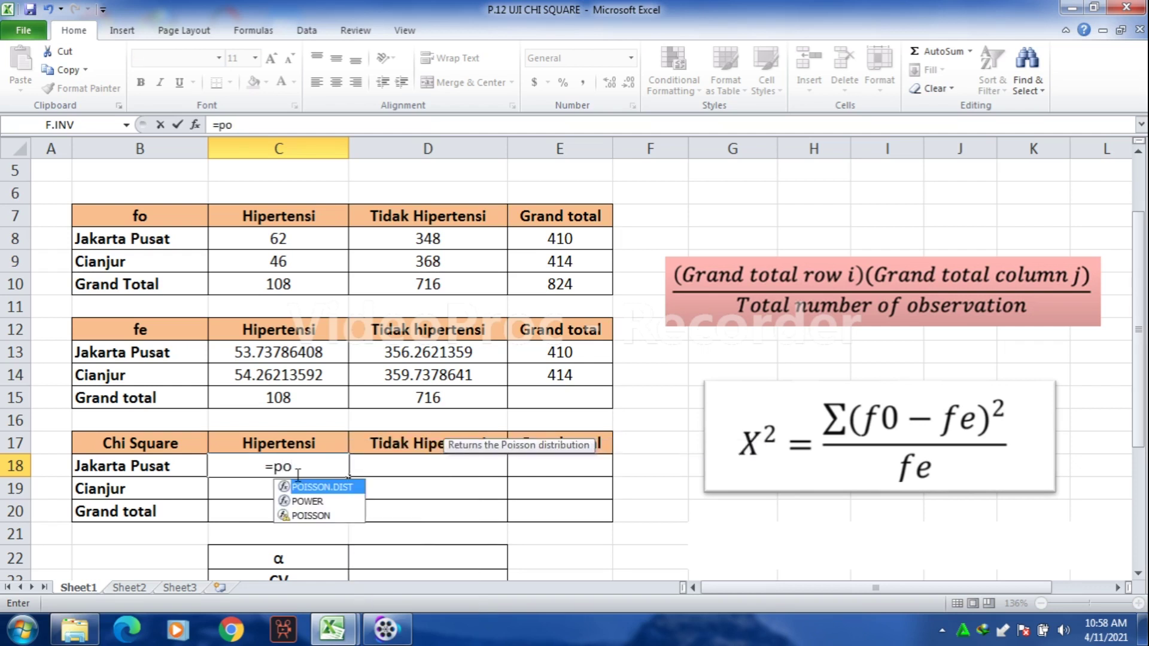
double_click(340, 501)
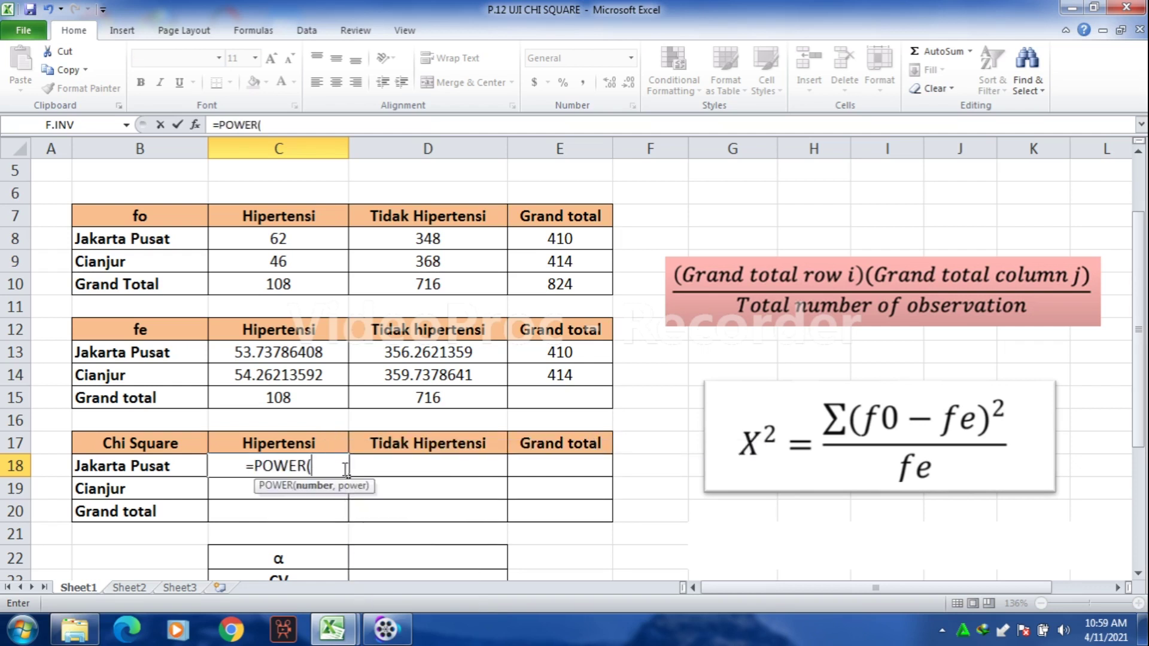
text(()
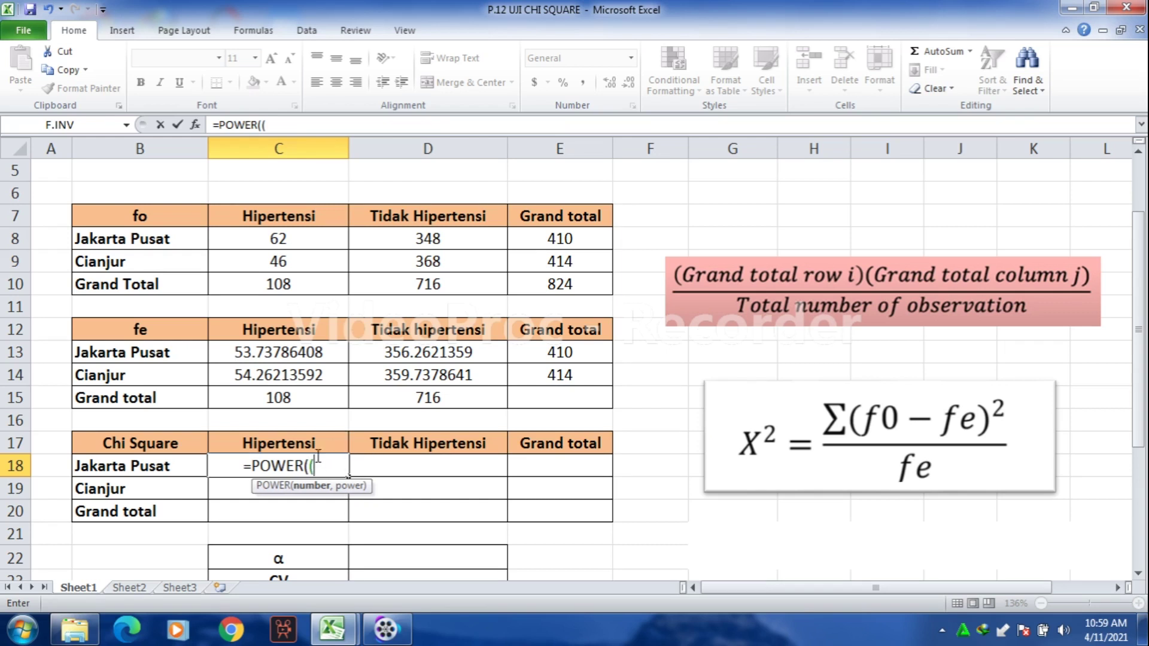
click(288, 238)
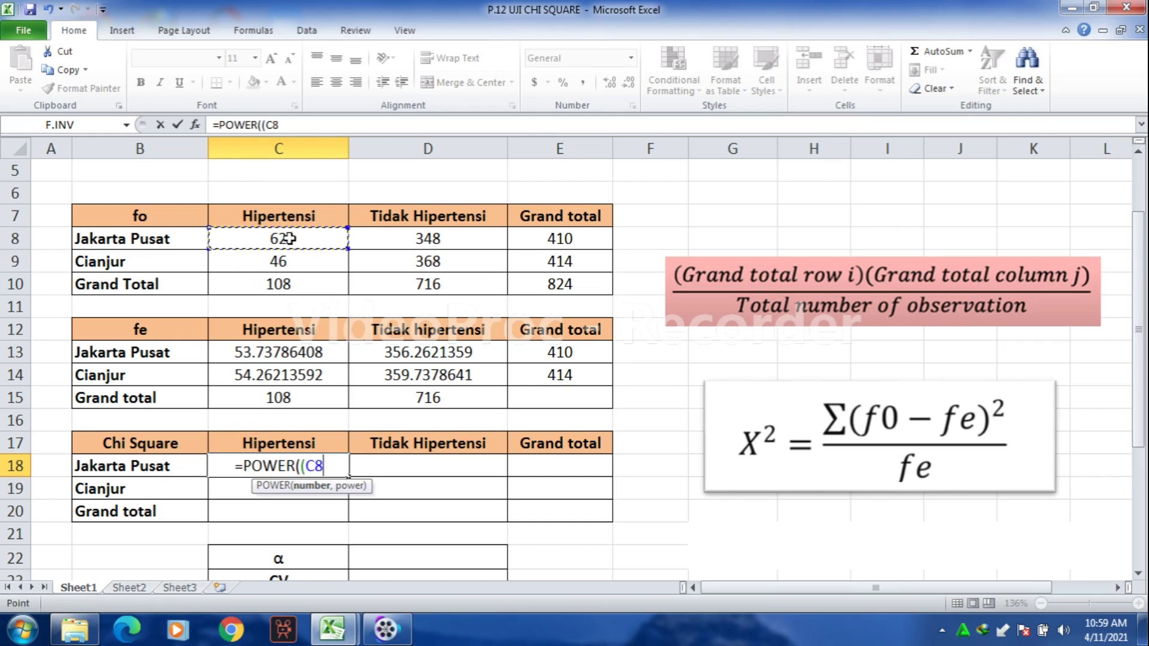
text(-)
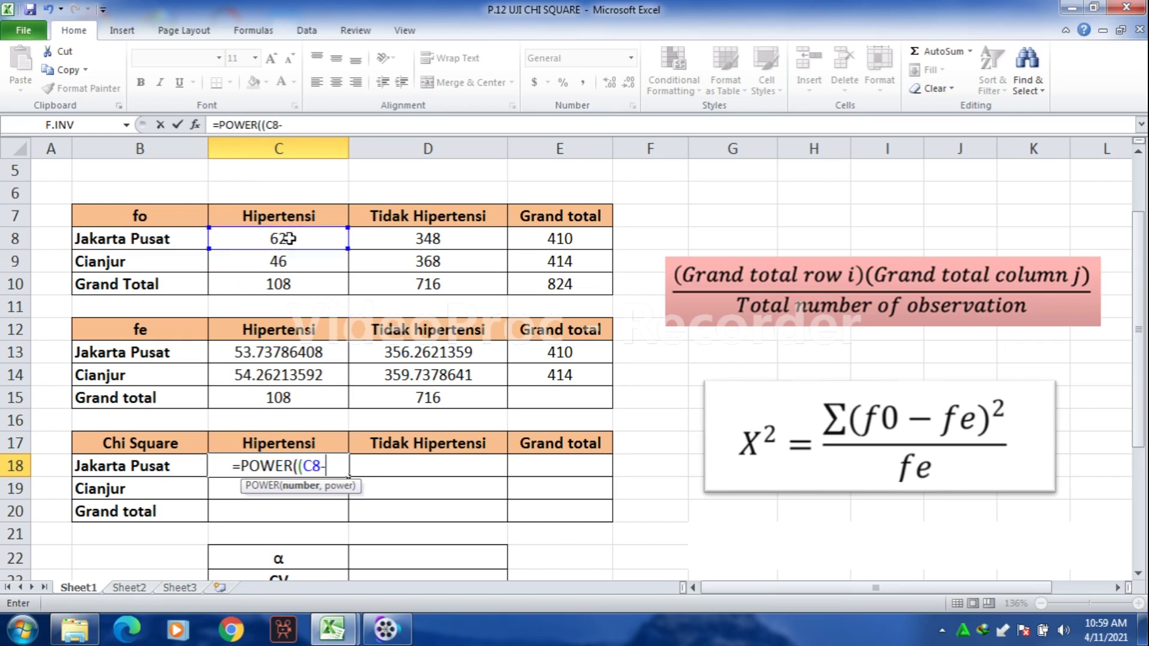
click(301, 353)
text())
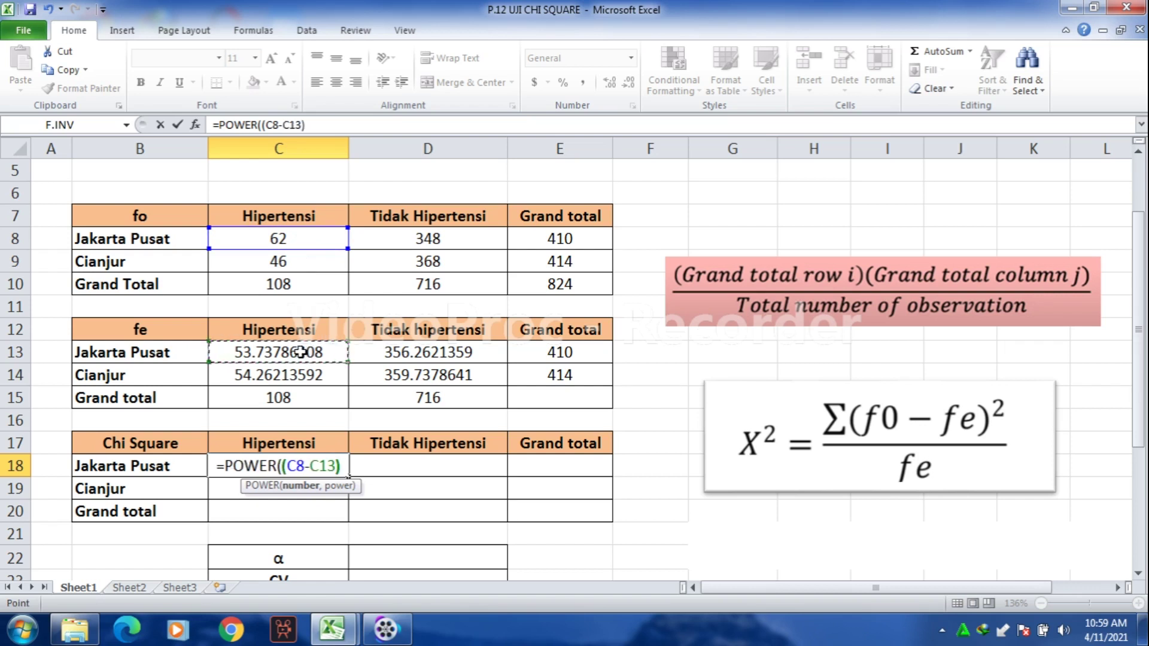
text(,)
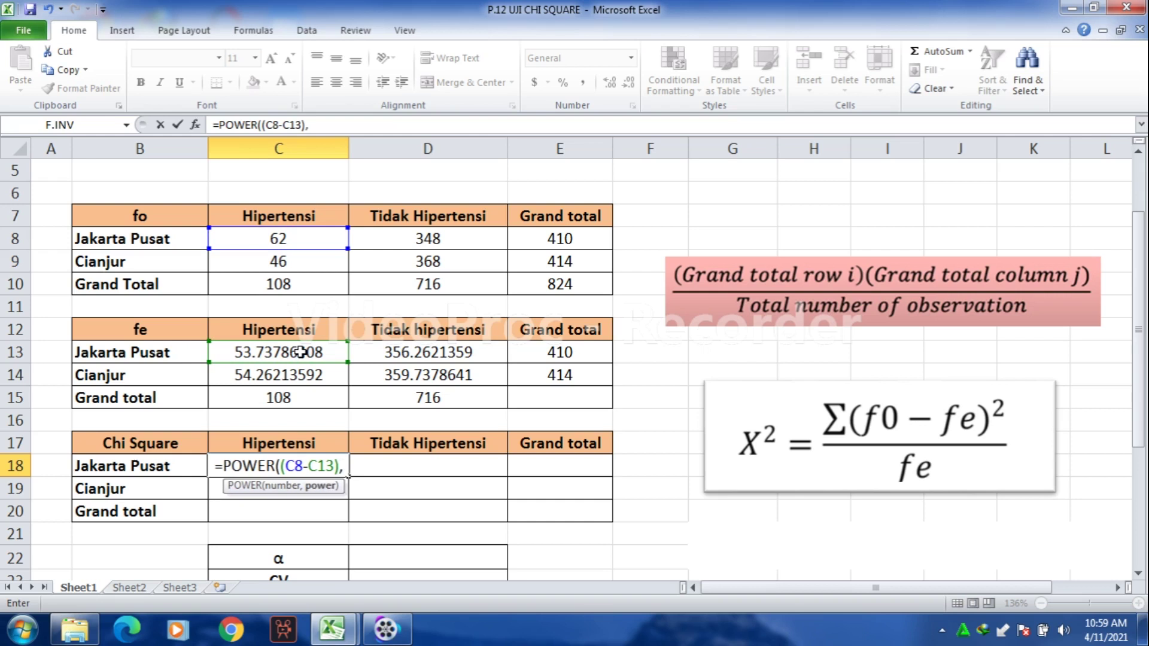
text(2)
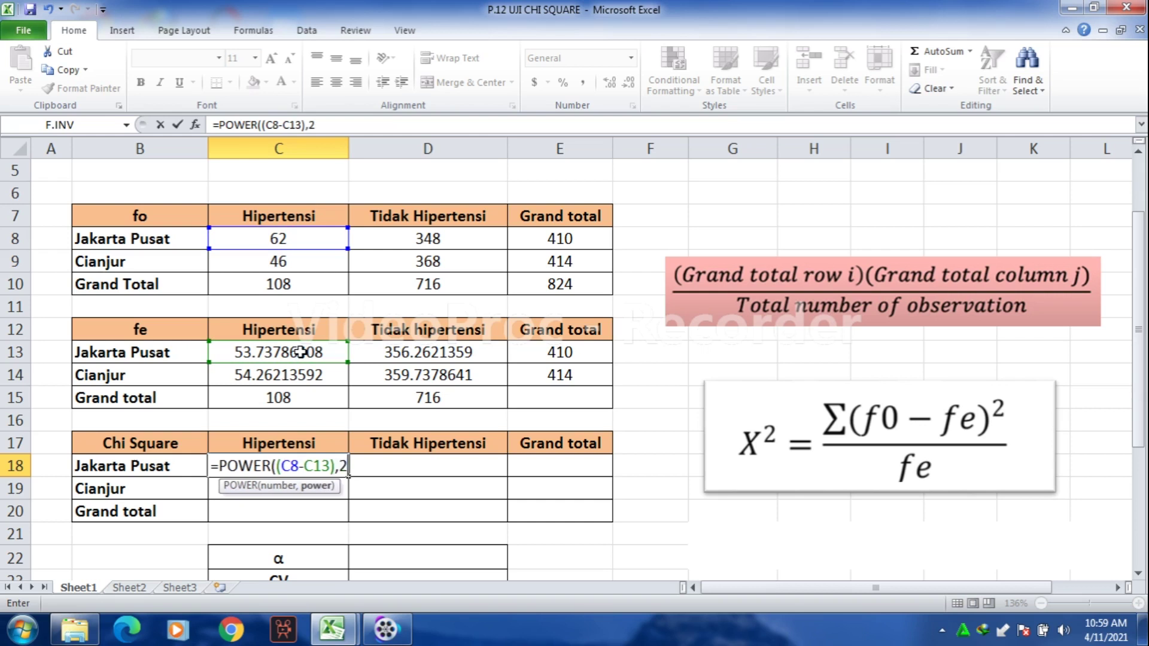
text())
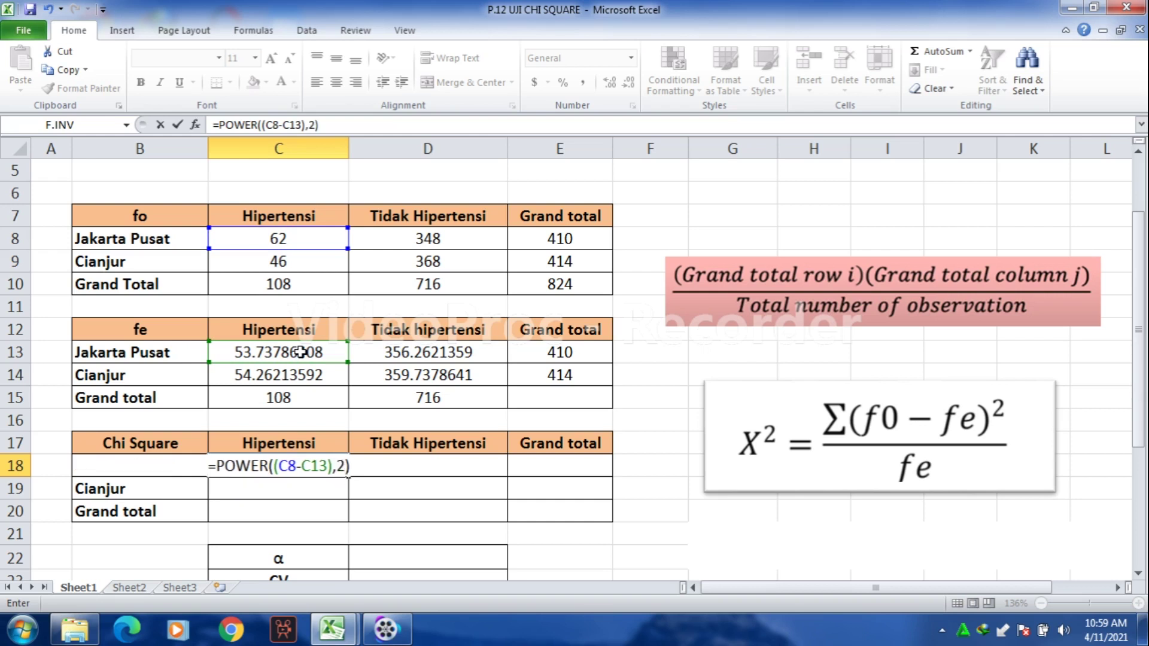
text(/)
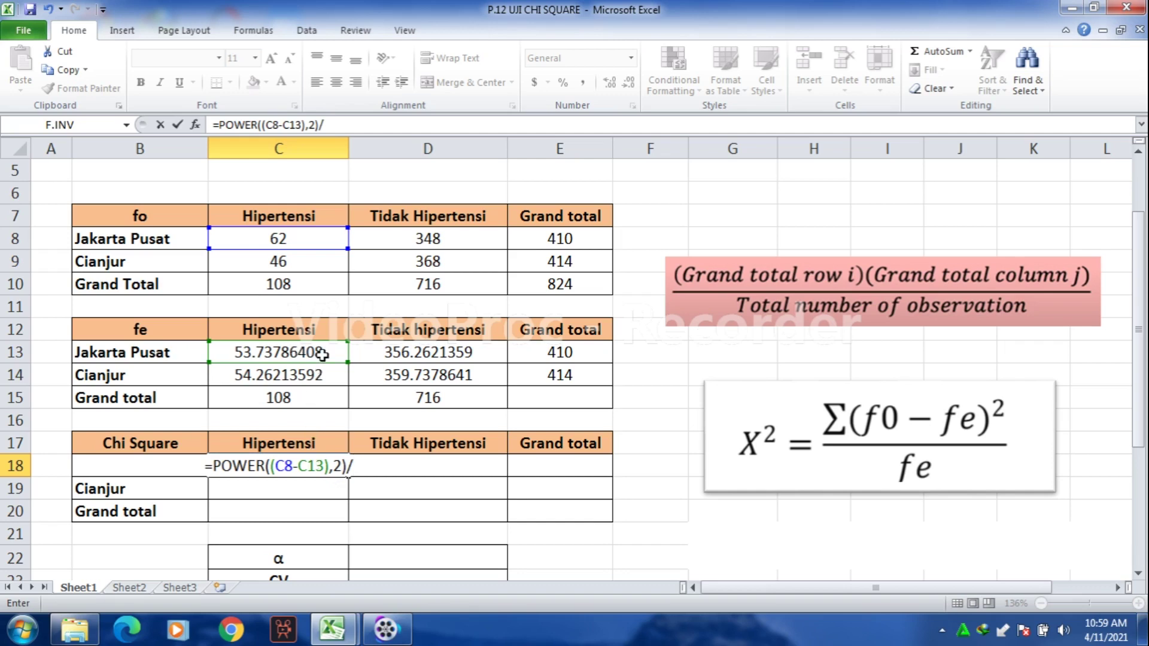
click(323, 352)
text())
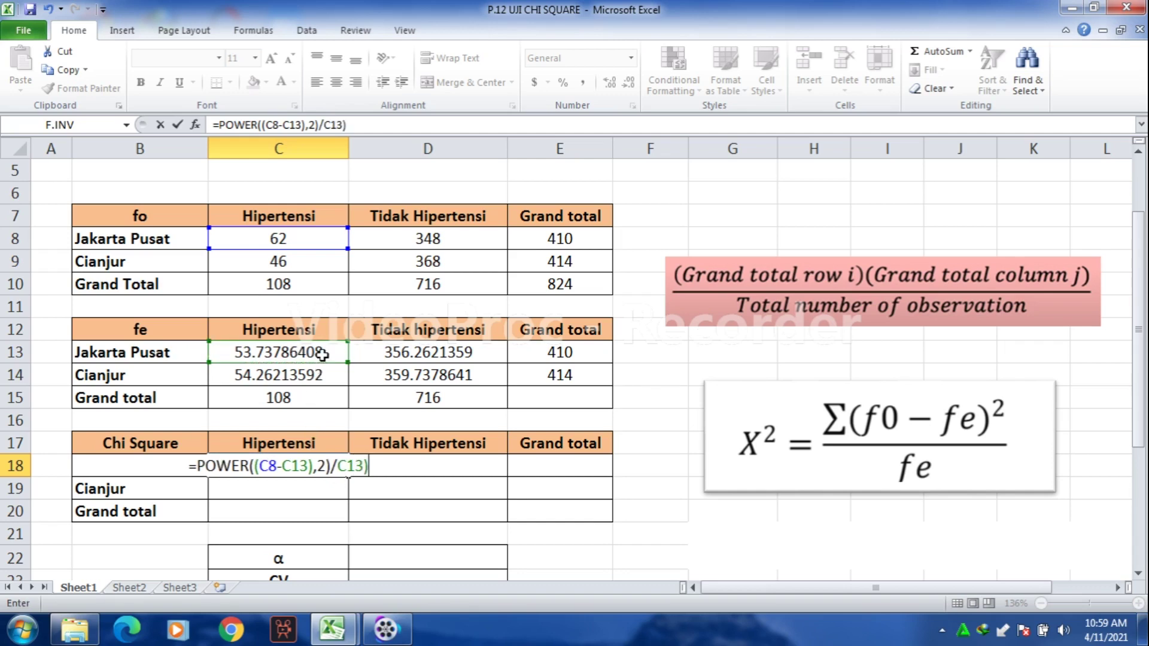
key(Return)
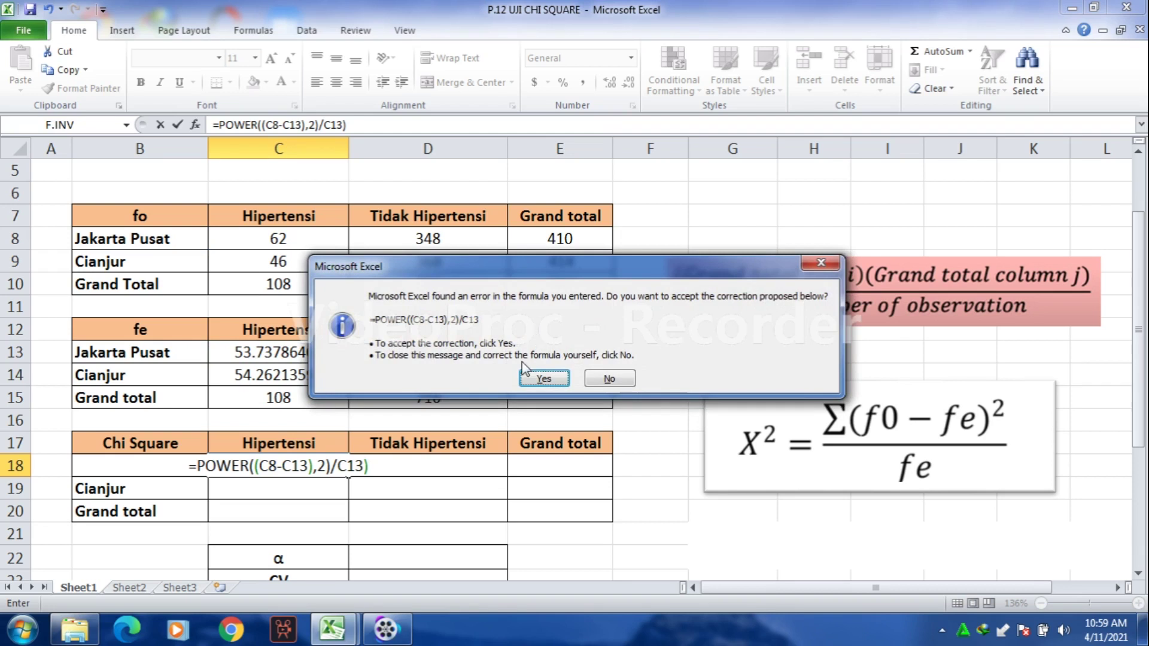
click(540, 377)
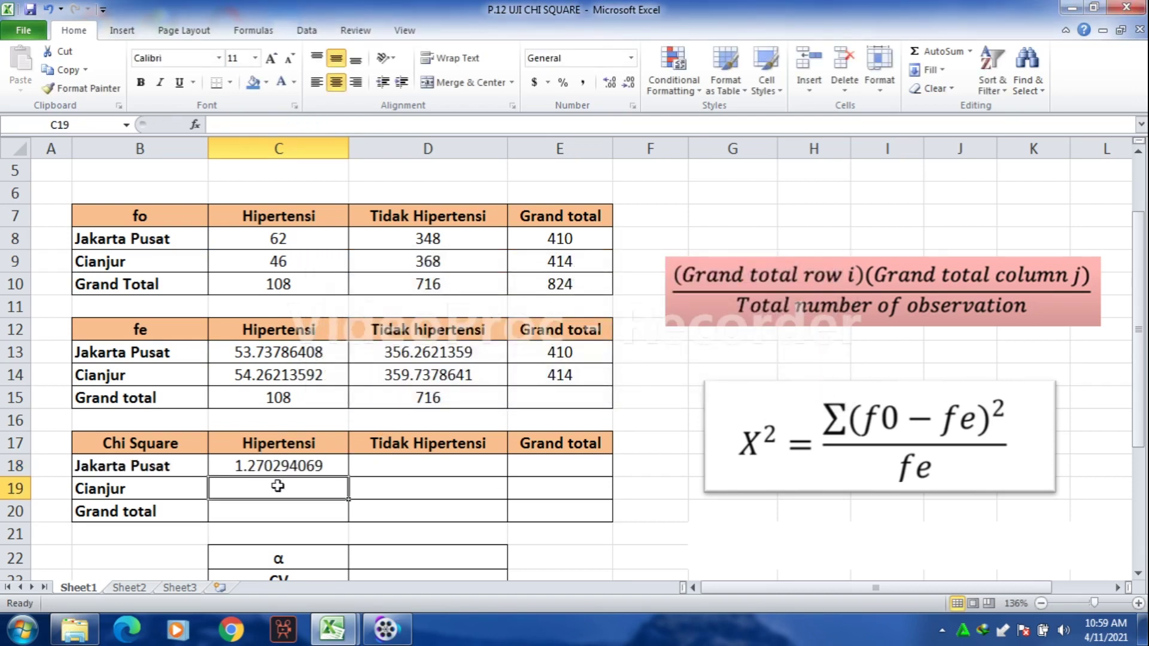
- Calculate the Jakarta Pusat Tidak Hipertensi chi-square value in cell D18 with =POWER((D8-D13),2)/D13, accepting the proposed formula correction
click(379, 468)
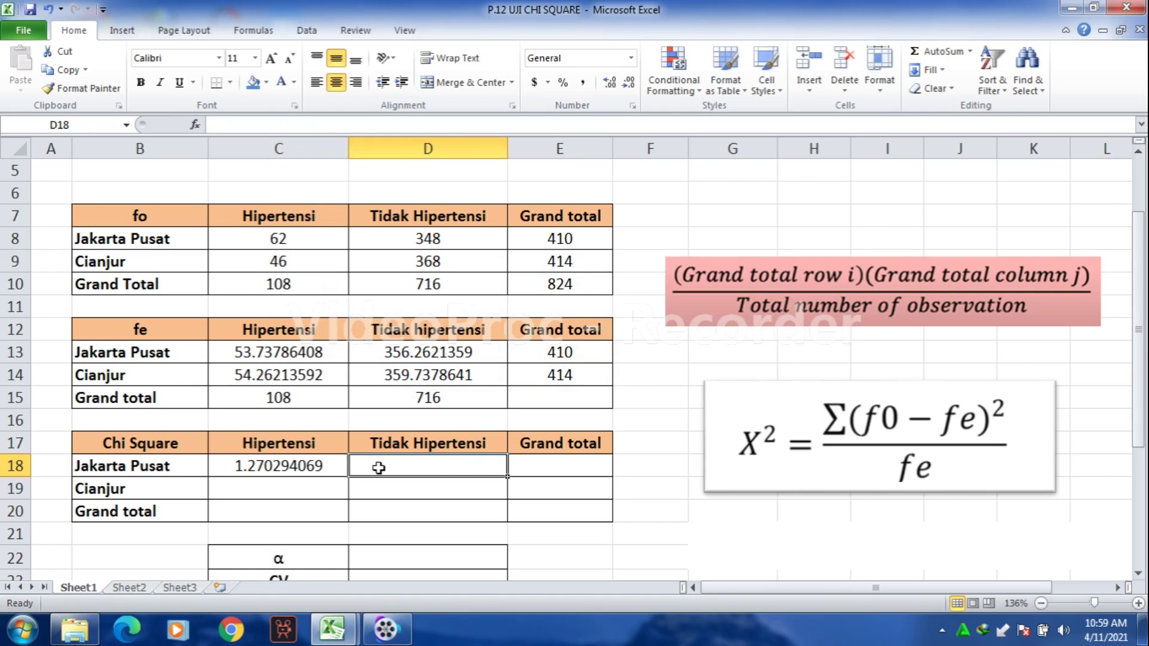
text(=powe)
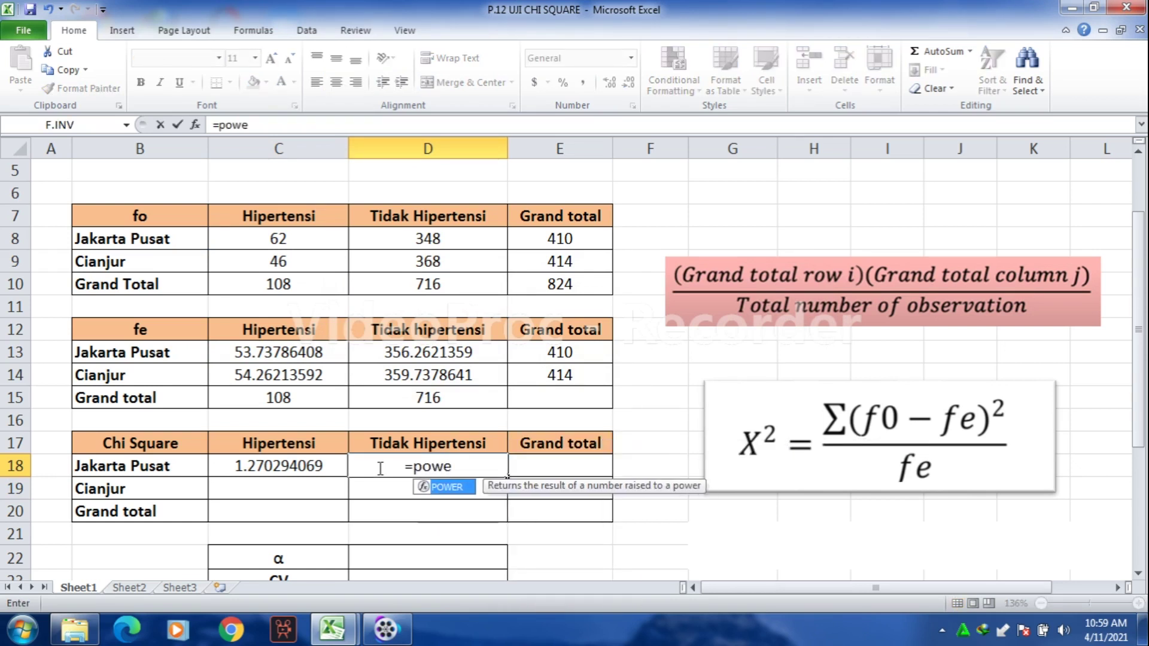
double_click(429, 487)
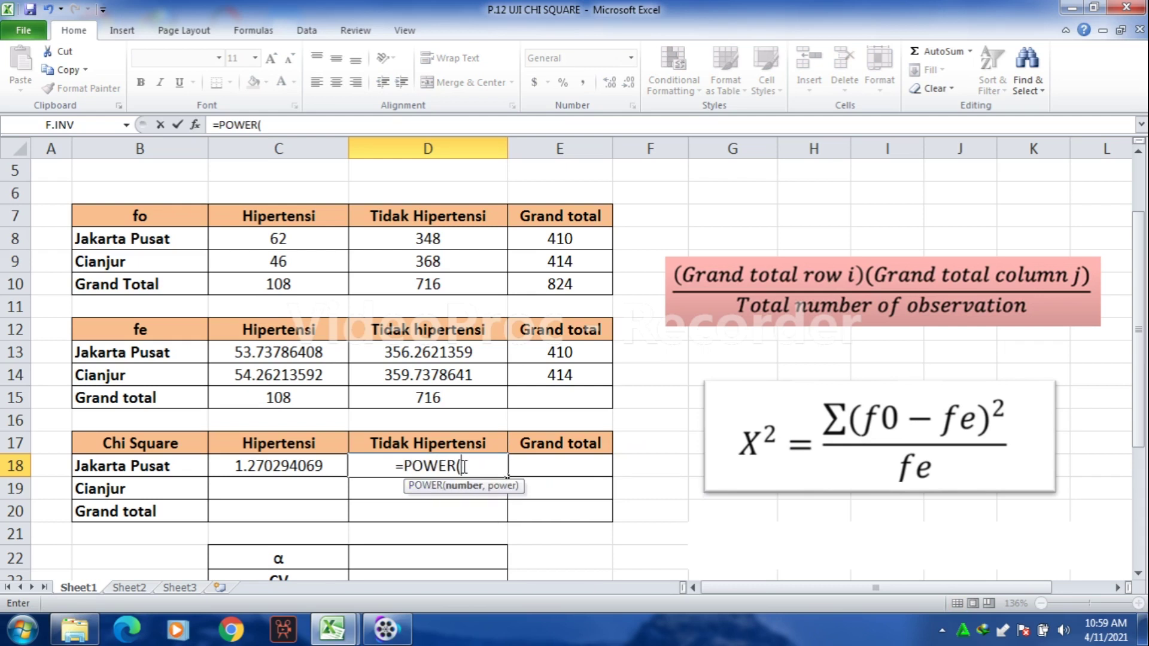
text(()
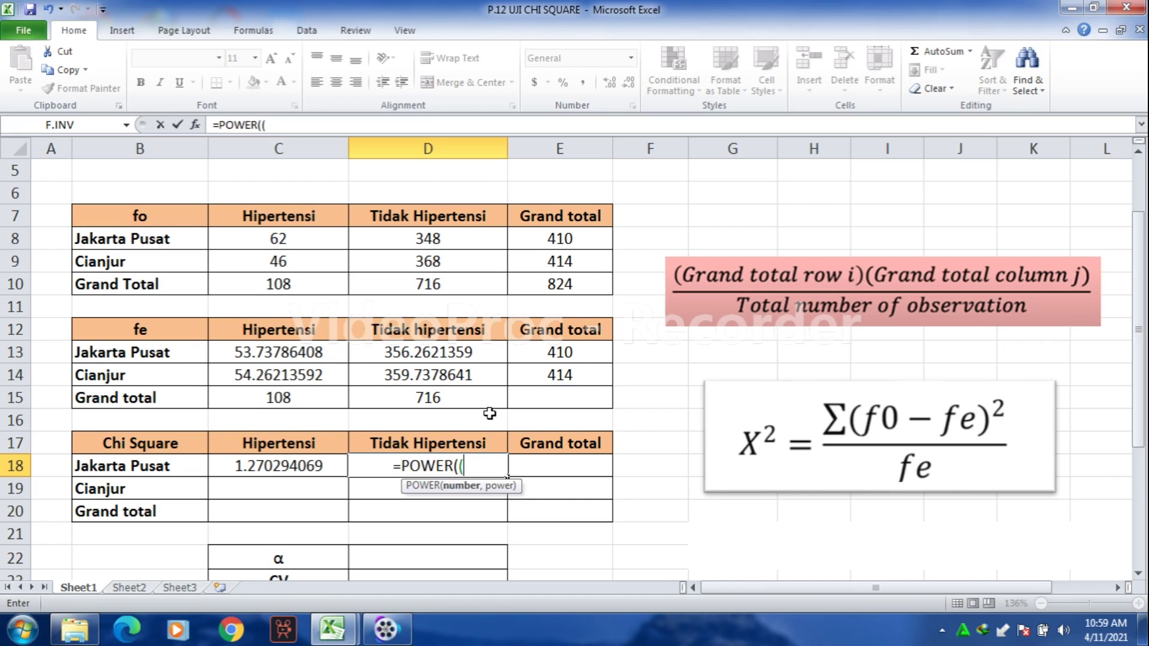
click(459, 238)
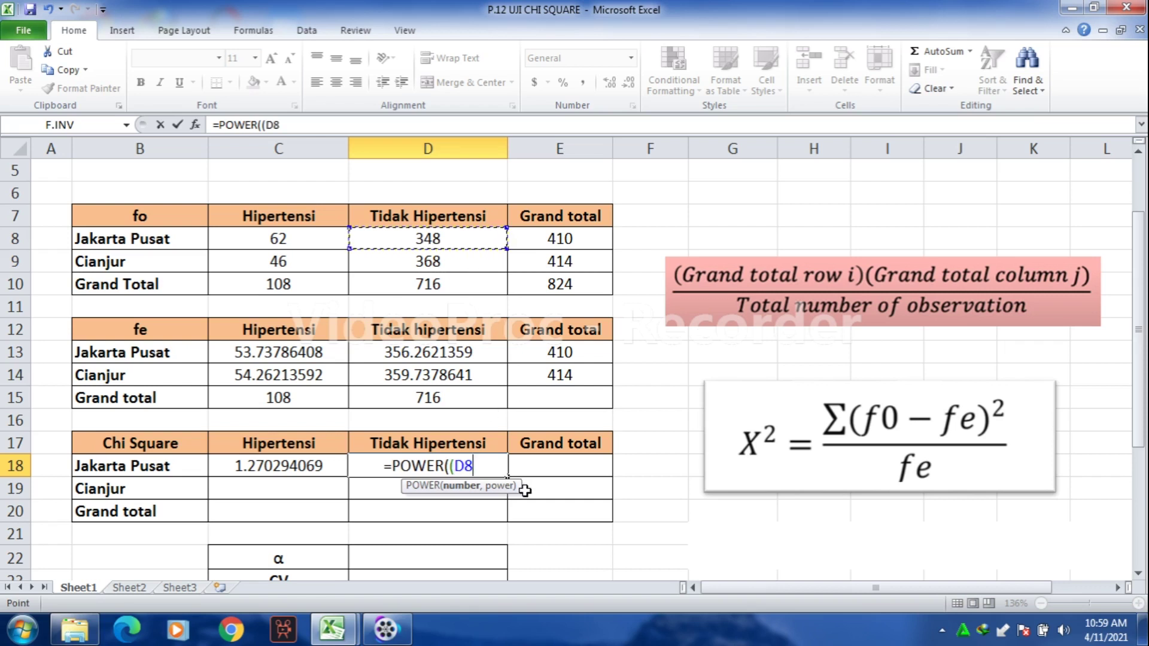
text(-)
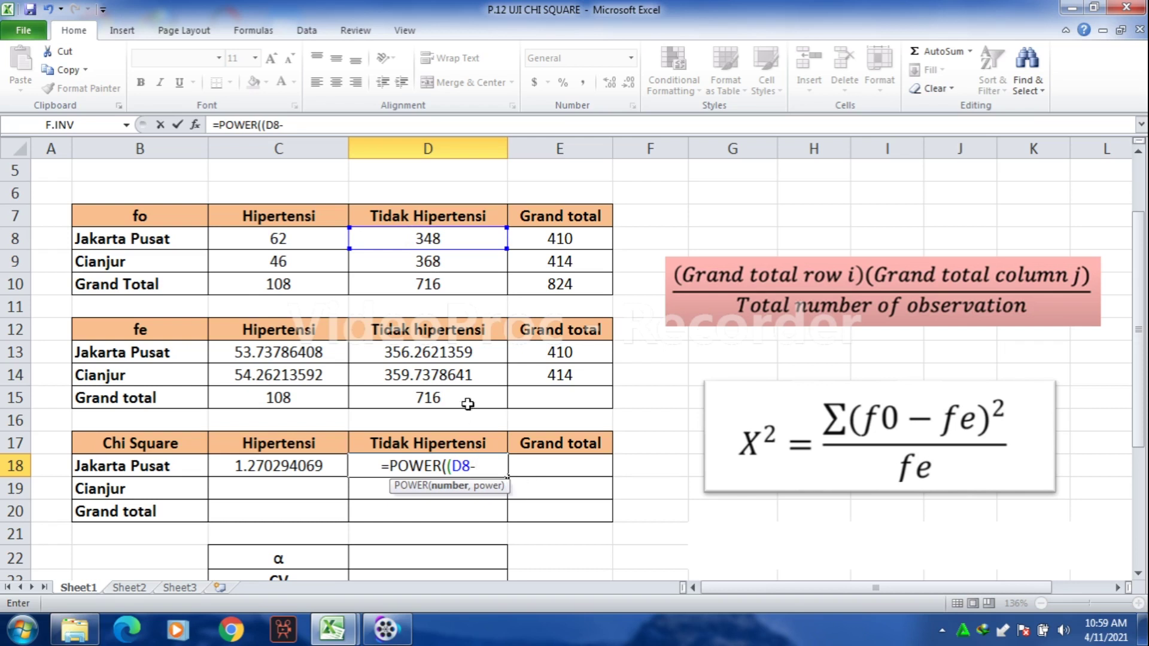
click(482, 346)
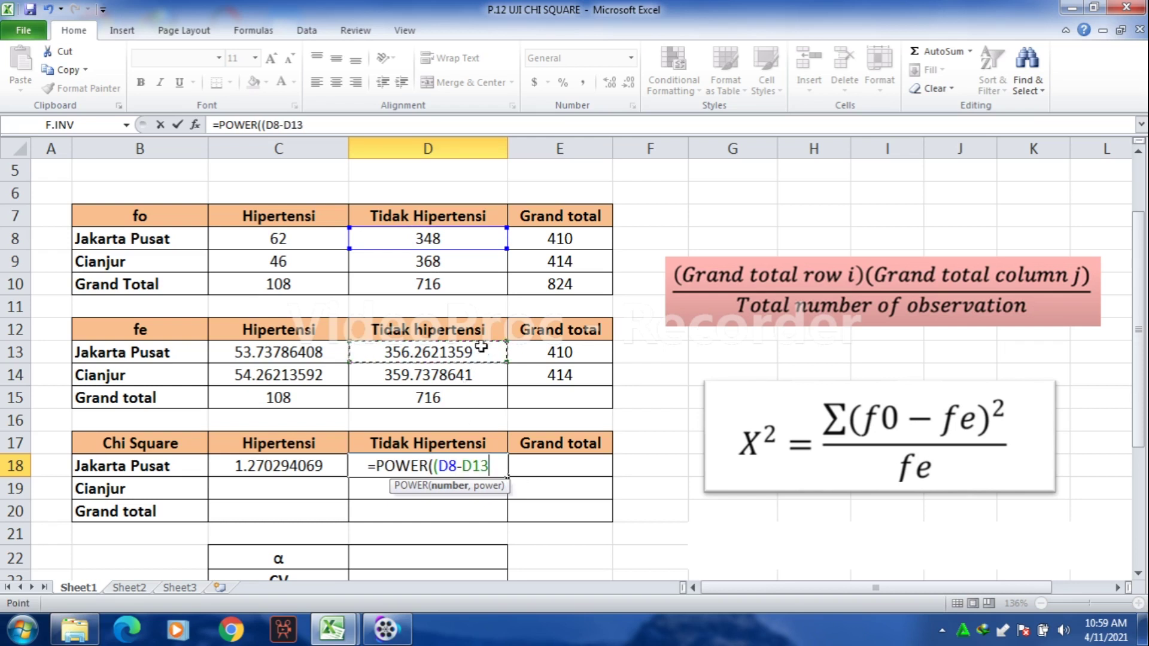
text(),2)/)
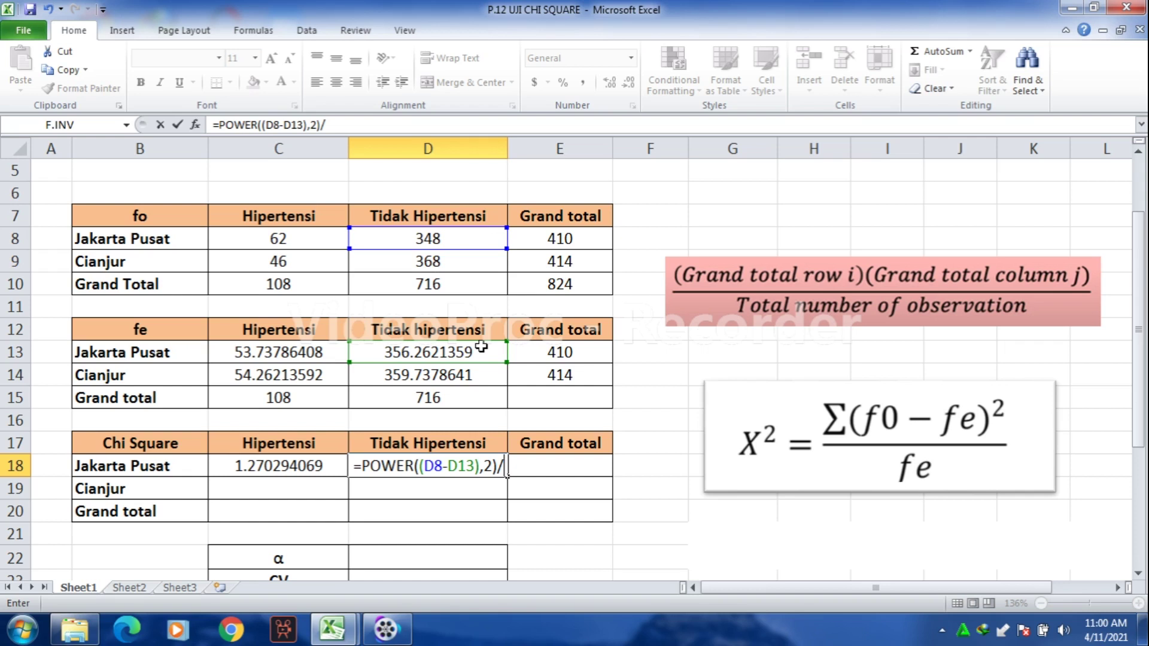
click(481, 348)
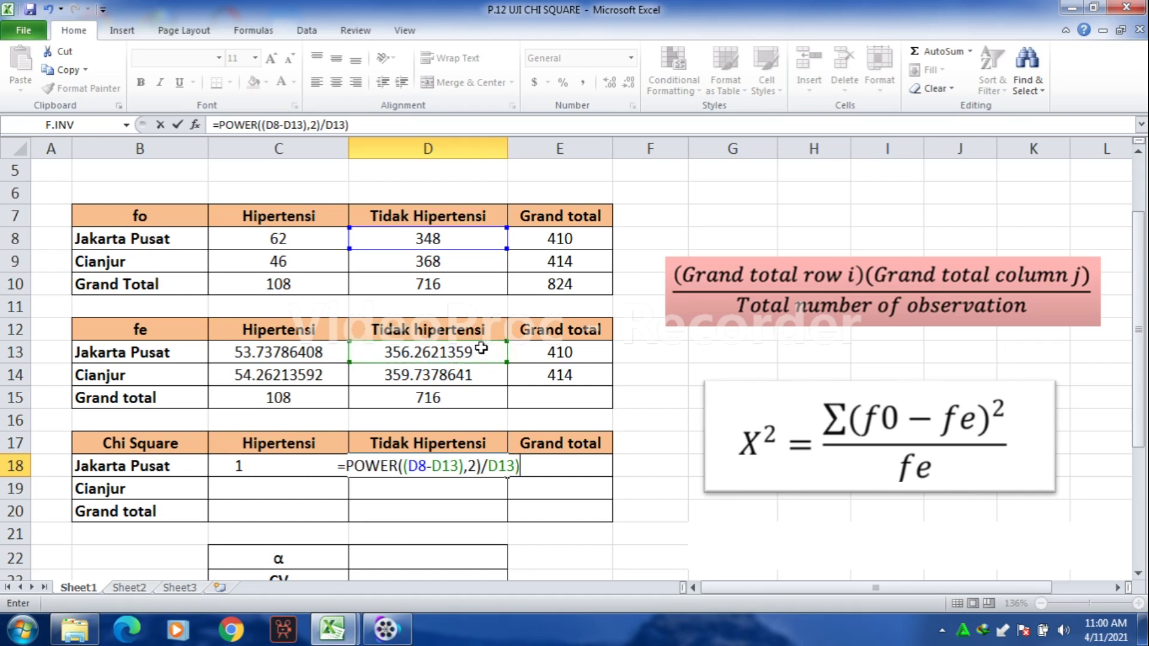
text())
key(Return)
click(542, 379)
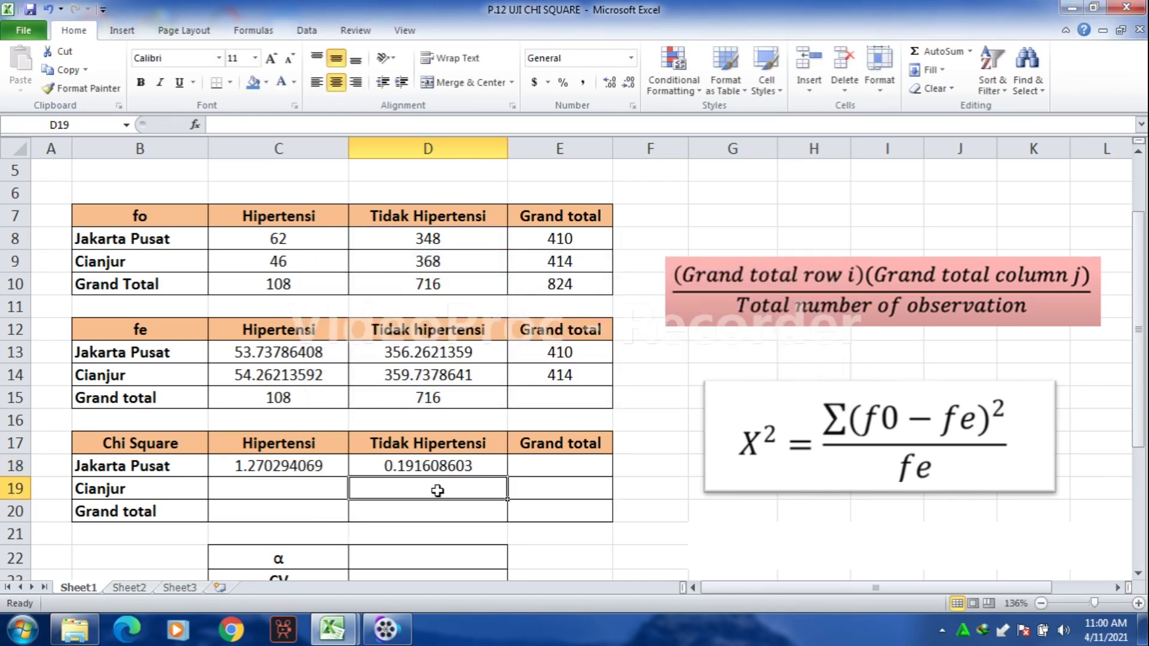
- Calculate the Cianjur Hipertensi chi-square value in cell C19 with =POWER((C9-C14),2)/C14, accepting the proposed formula correction
click(306, 490)
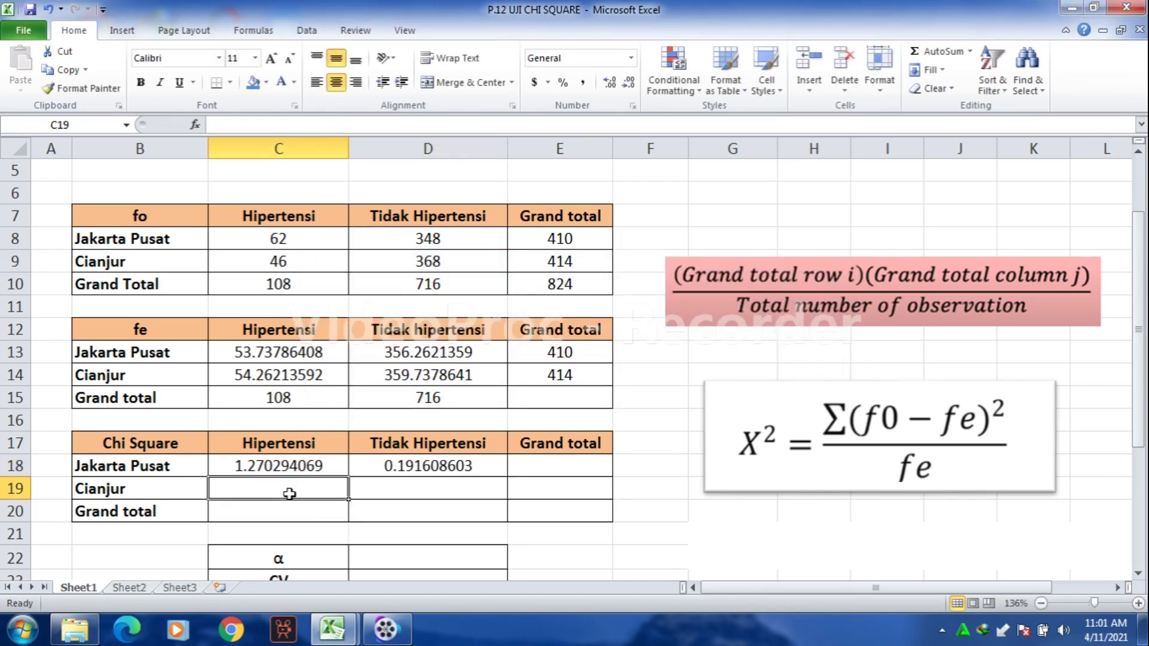
text(=po)
double_click(297, 518)
text(()
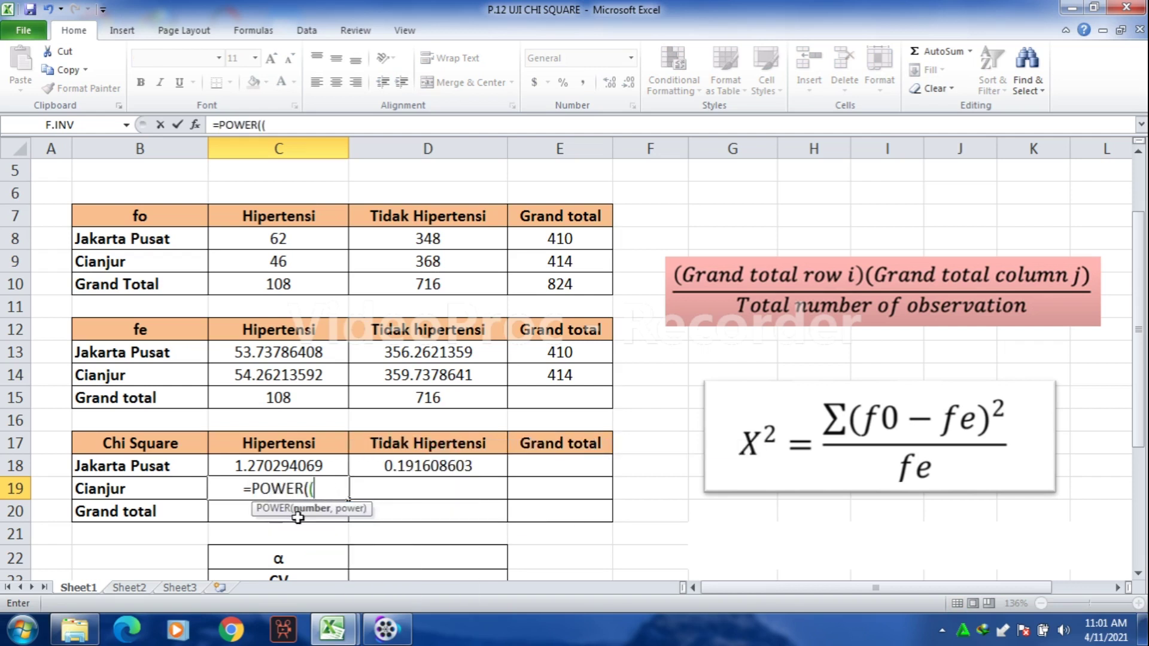
click(293, 263)
text(-)
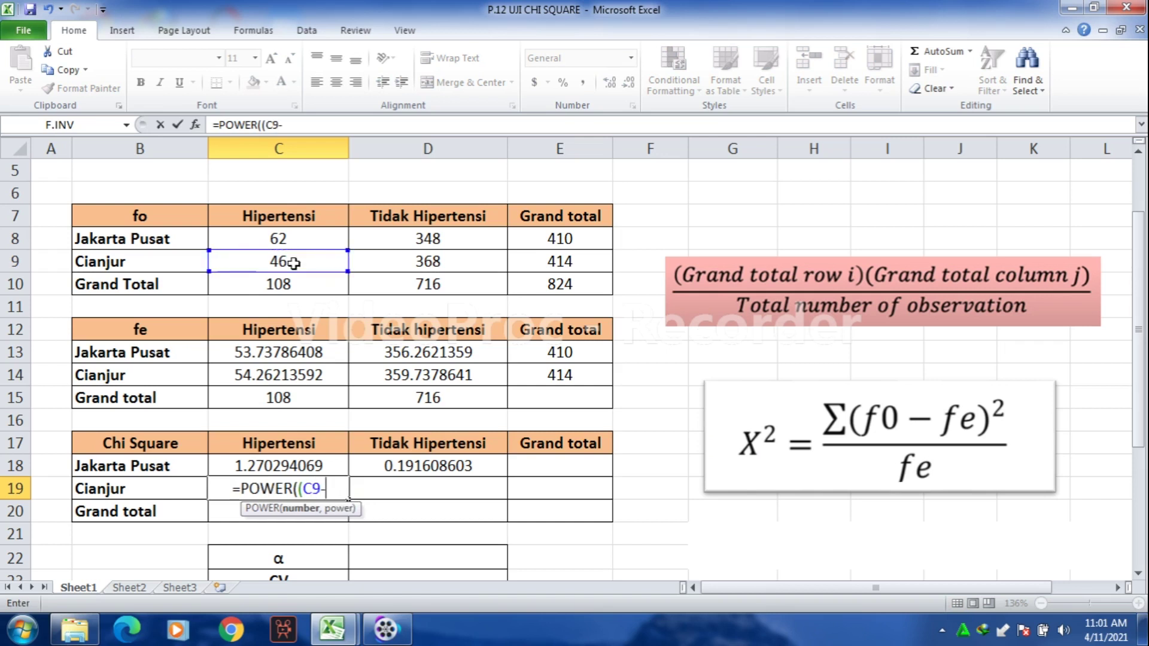
click(302, 378)
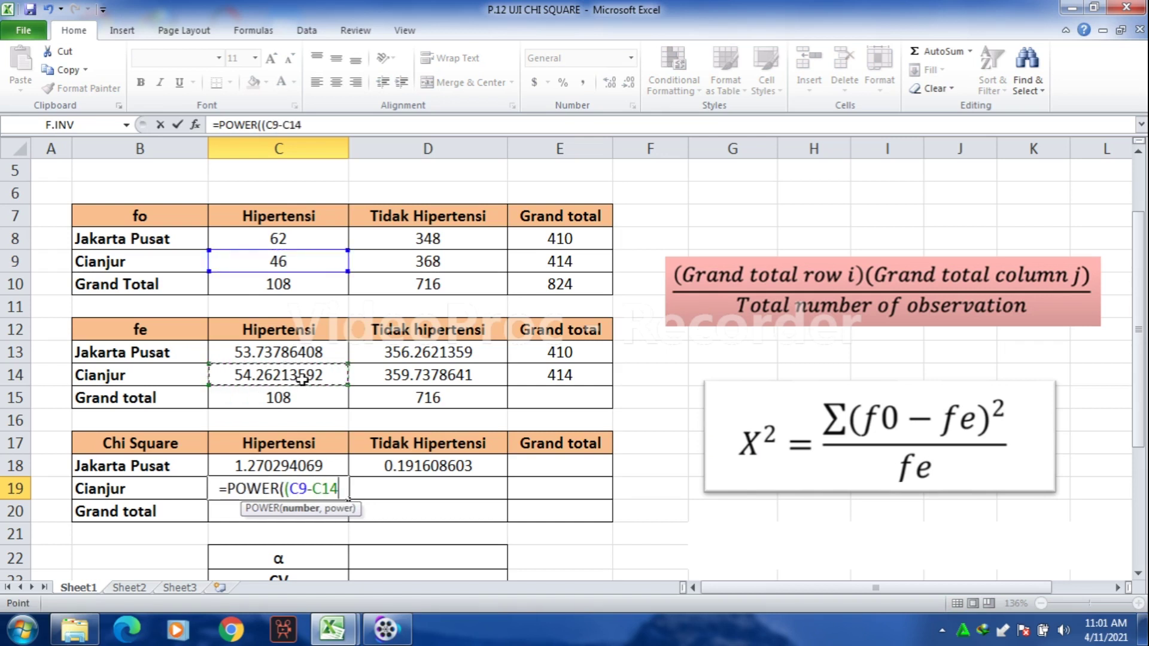
text(),)
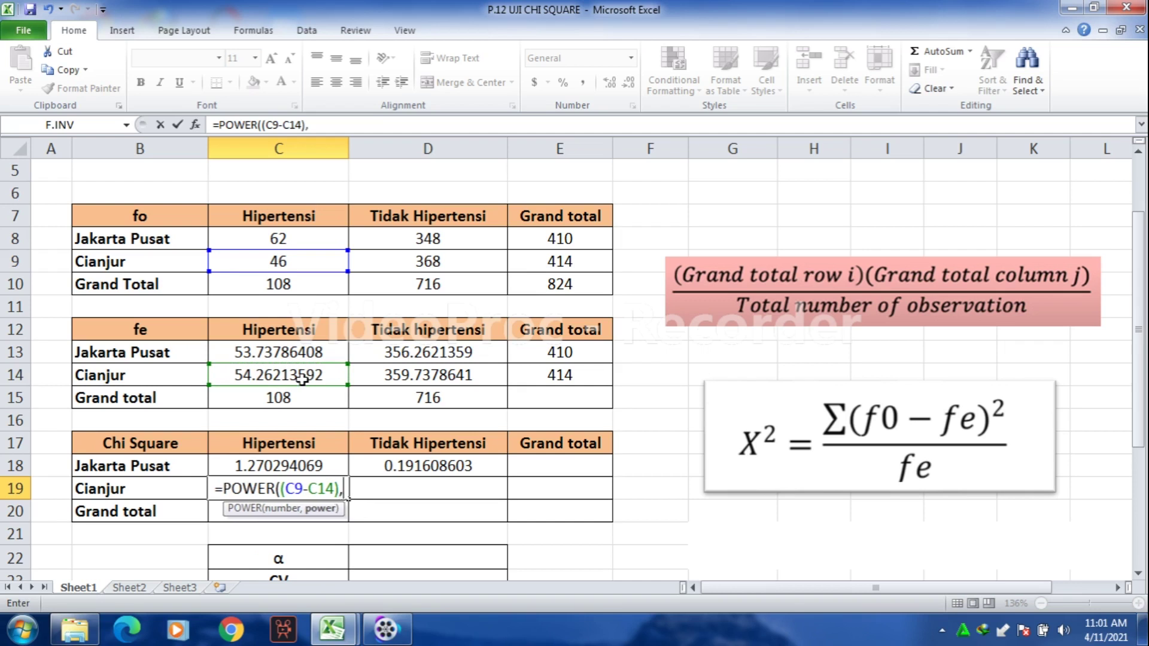
text(2/)
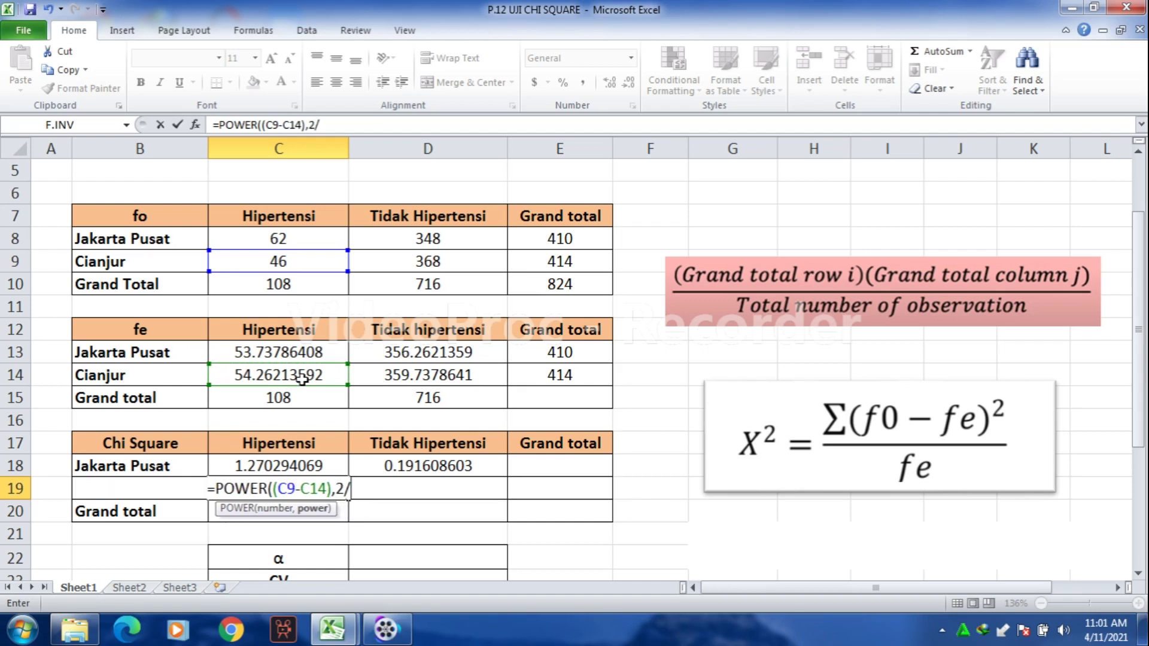
key(BackSpace)
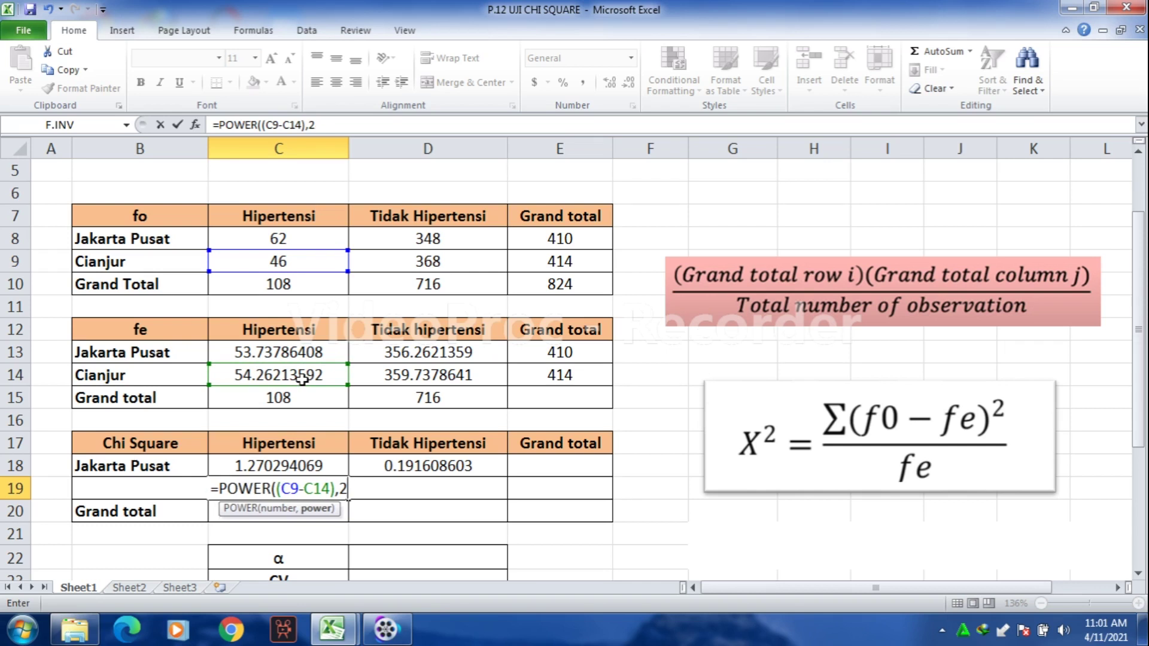
text())
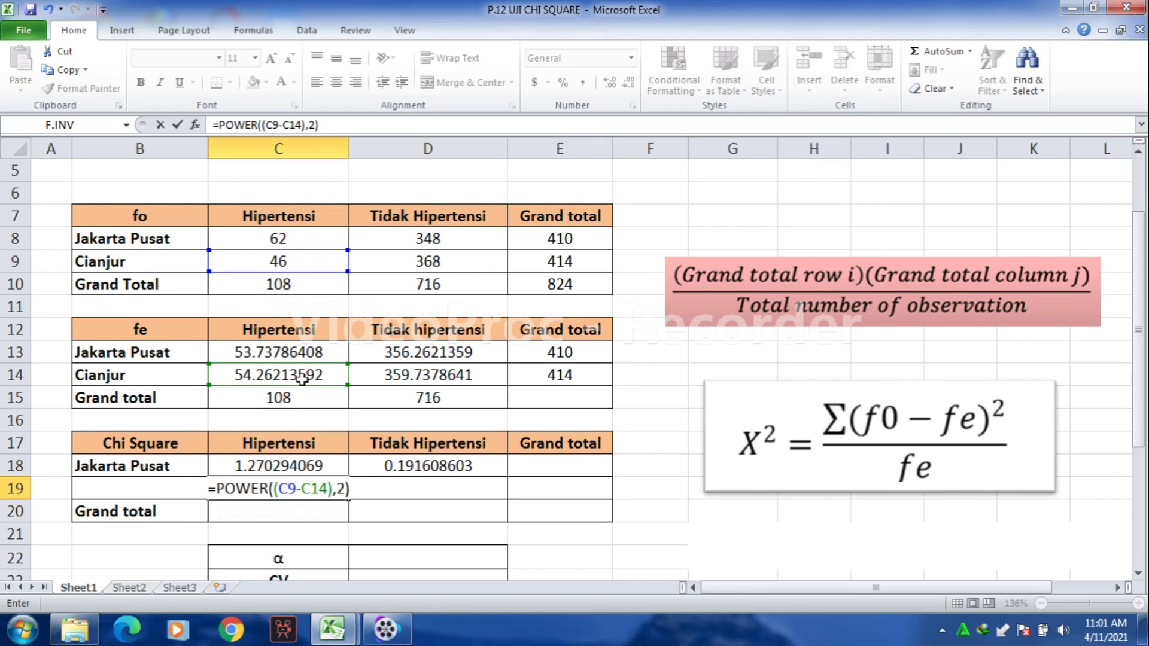
text(/)
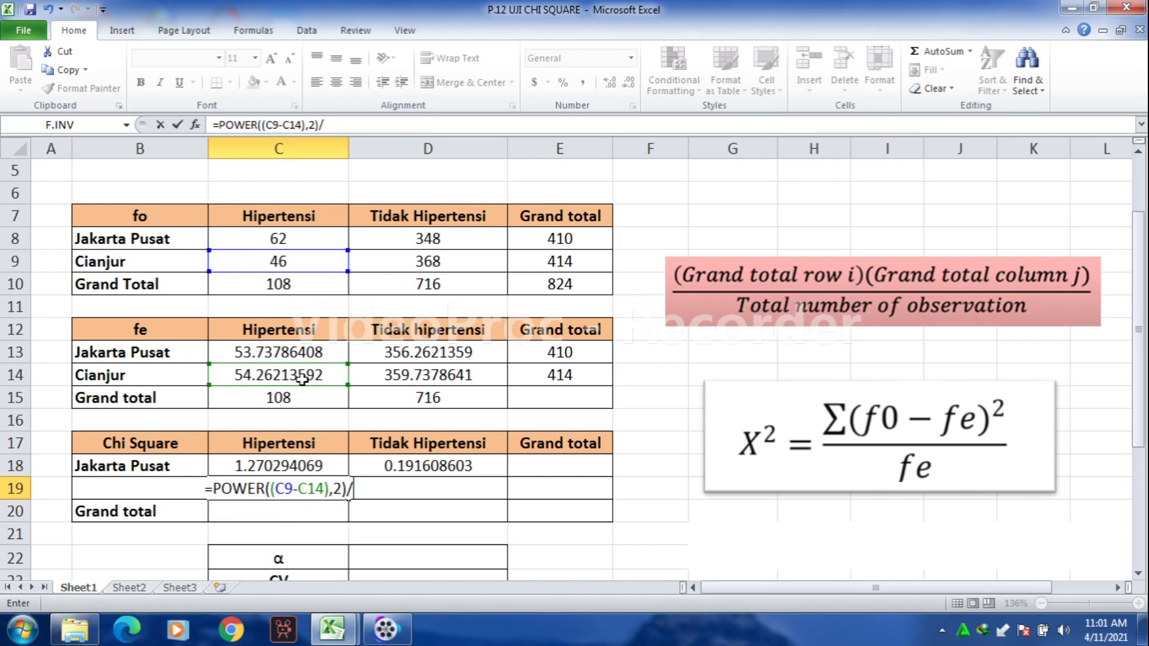
click(303, 378)
text())
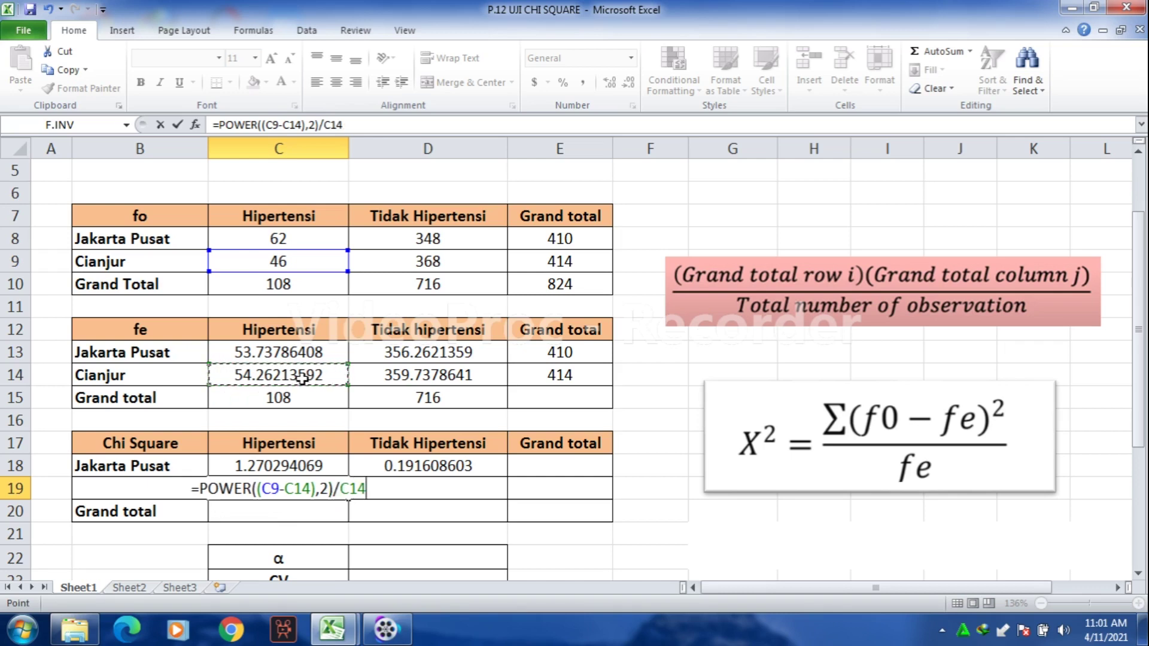
key(Return)
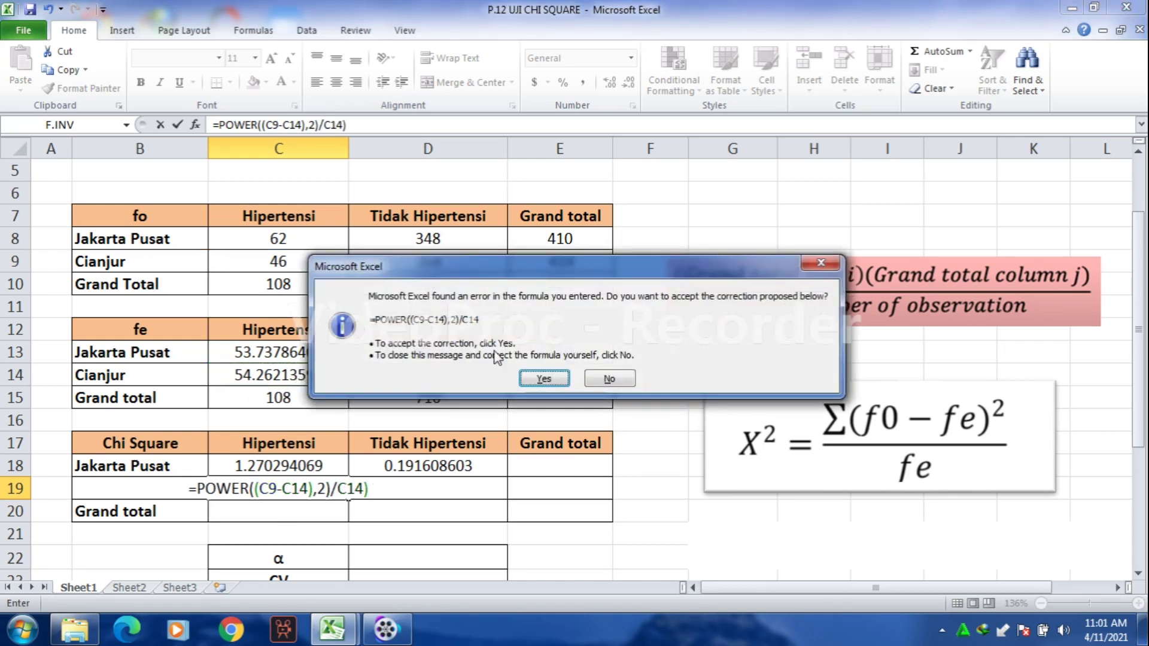
click(526, 376)
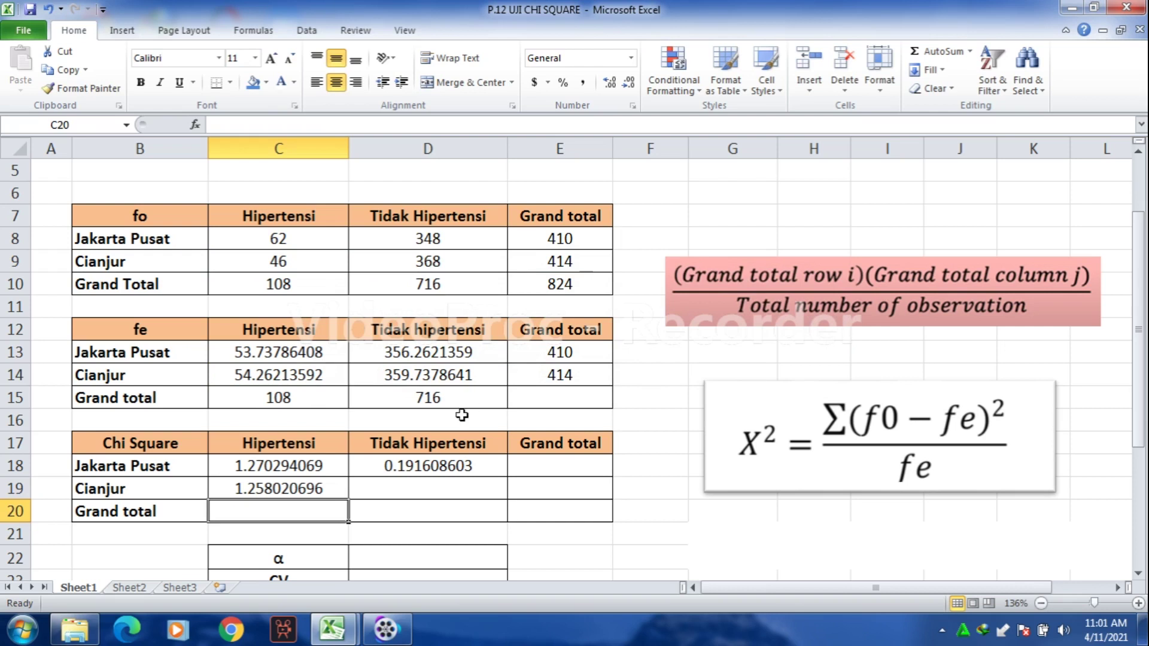
- Calculate the Cianjur Tidak Hipertensi chi-square value in cell D19 with =POWER((D9-D14),2)/D14, accepting the proposed formula correction
click(461, 492)
text(=)
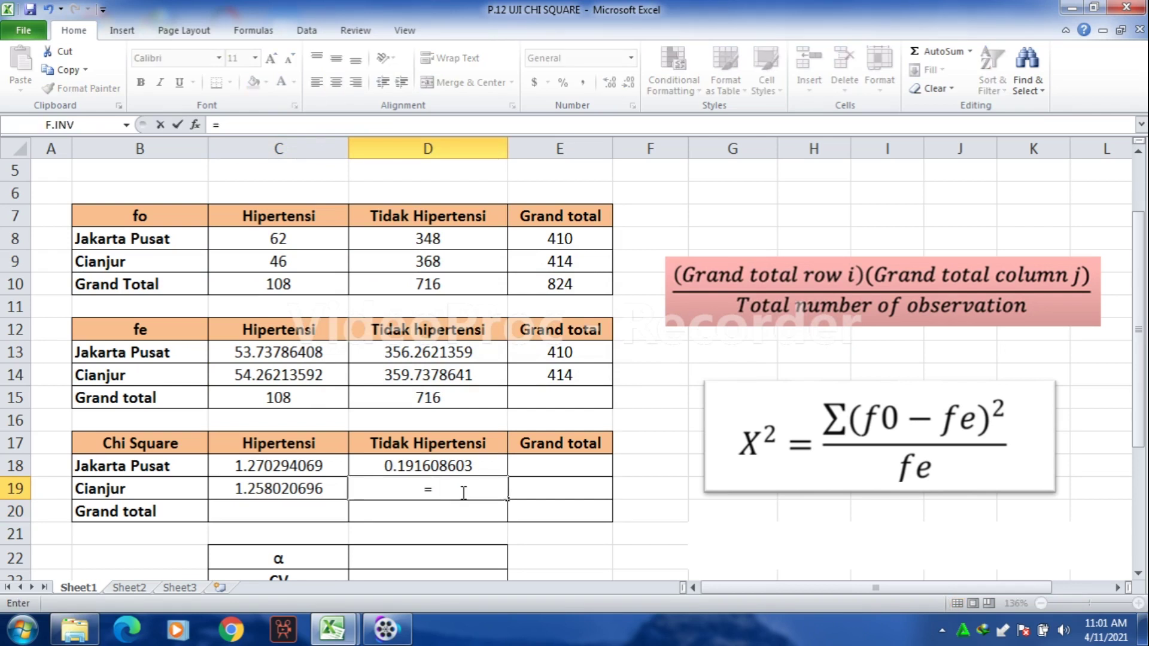
text(PO)
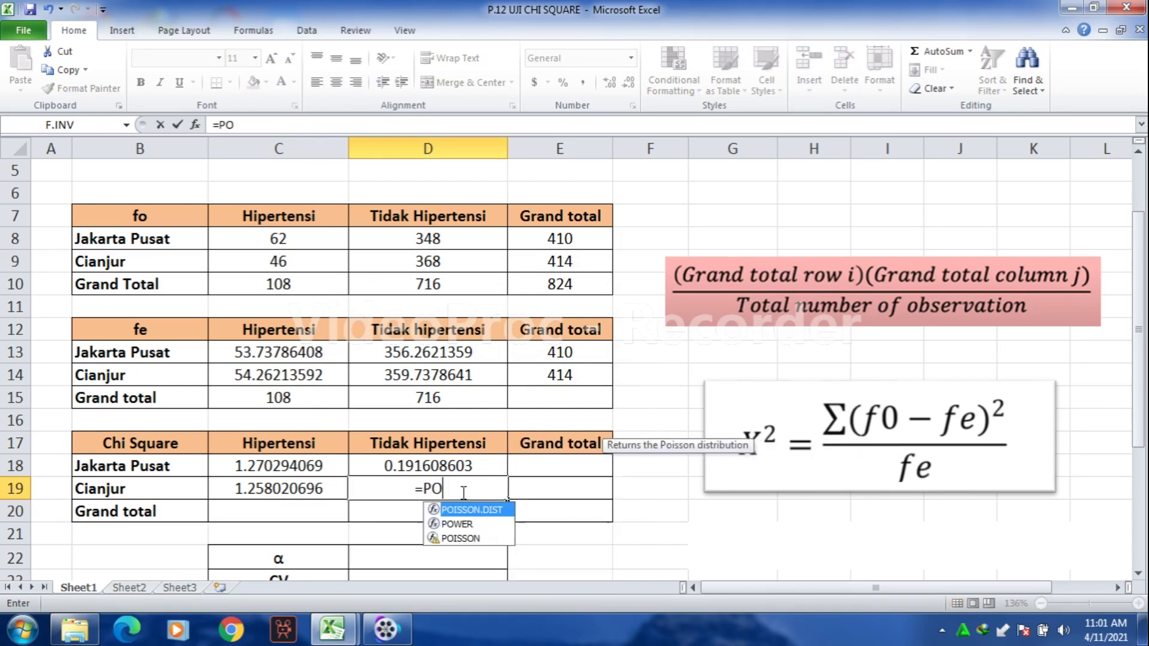
double_click(480, 524)
text((()
click(474, 266)
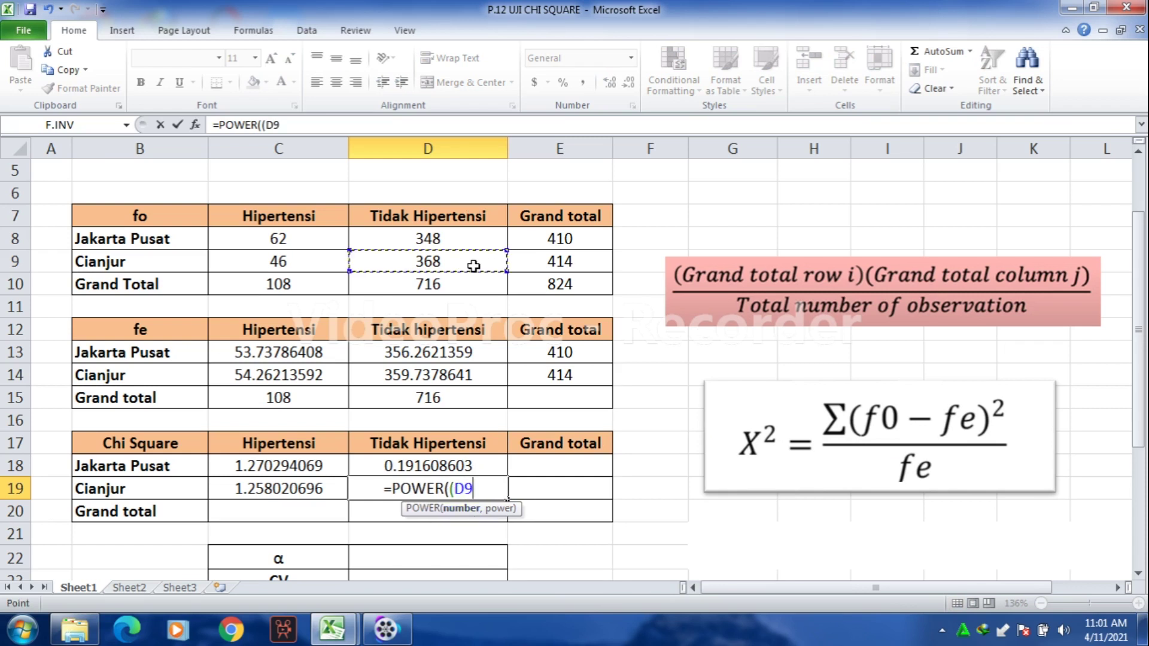
text(-)
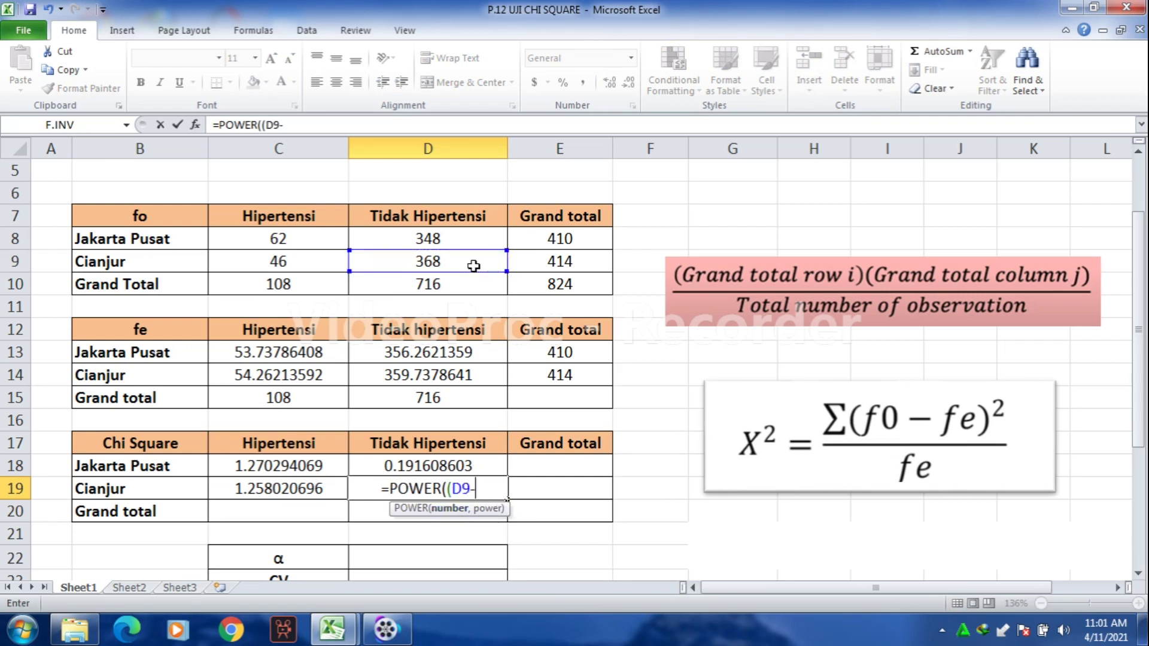
click(473, 374)
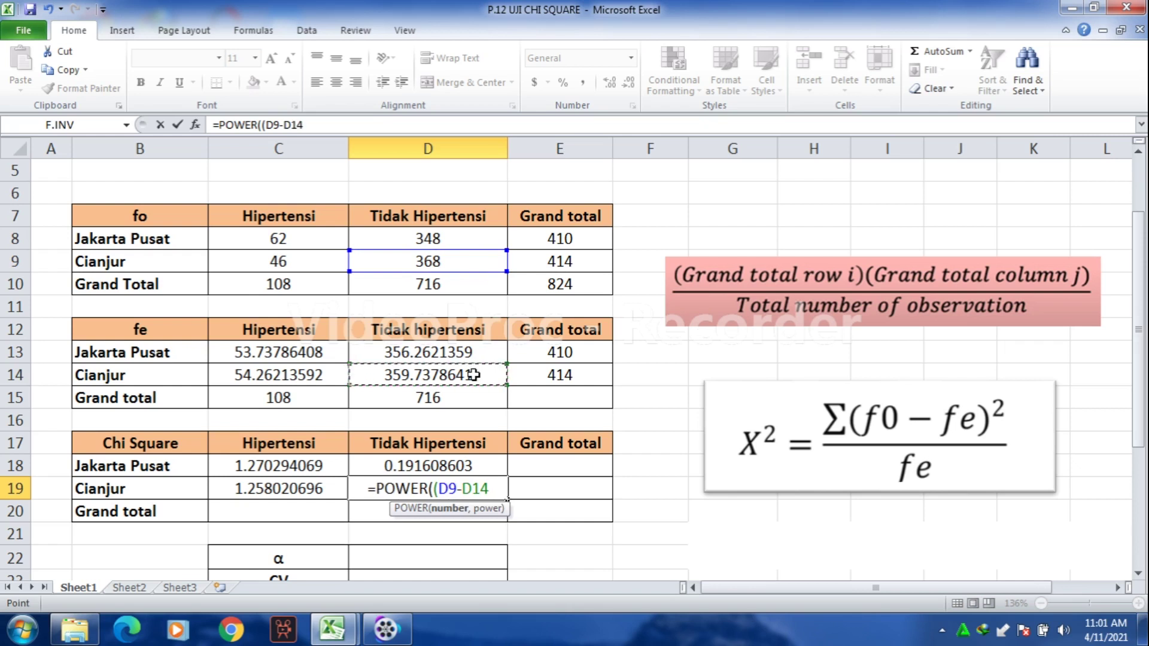
text(),)
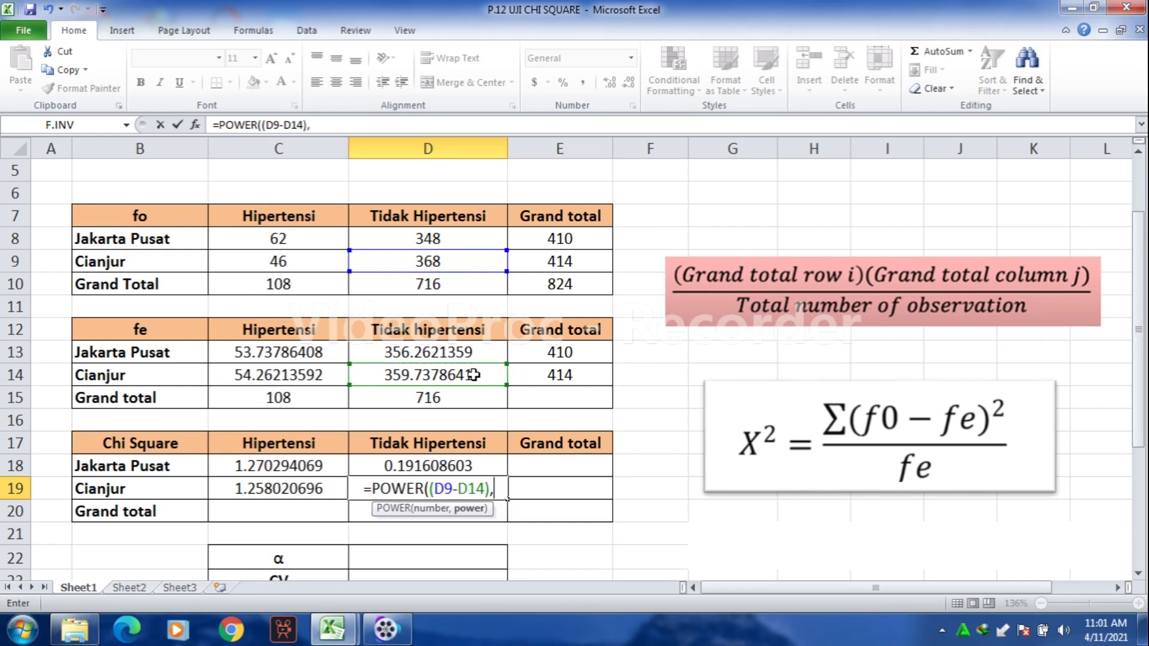
text(2)
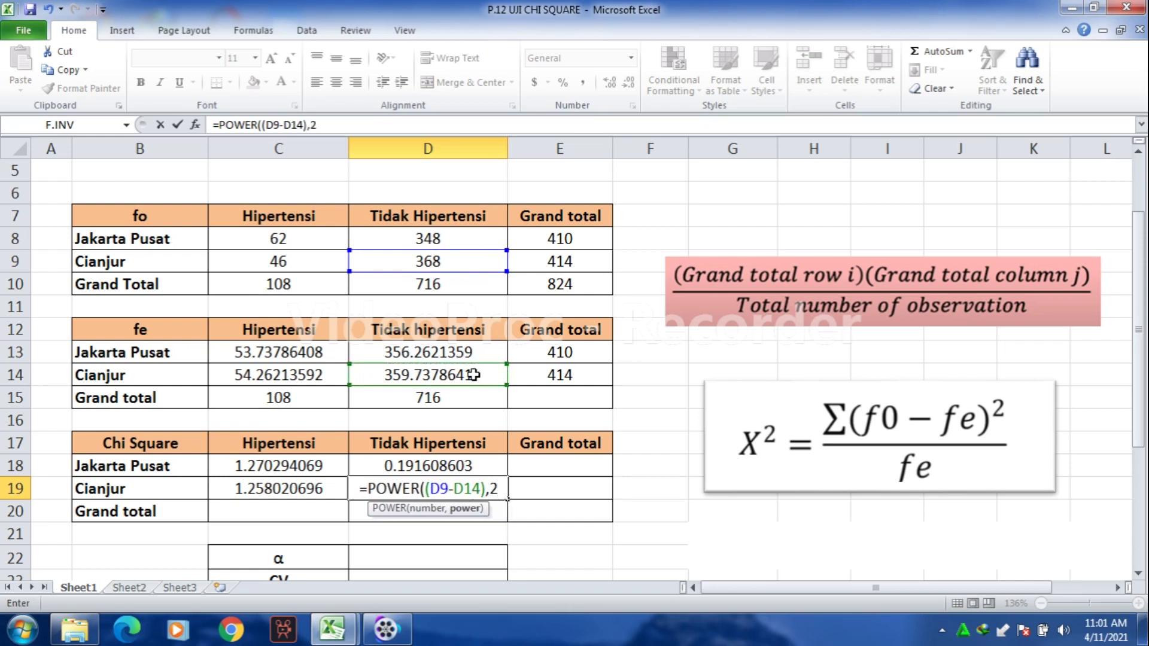
text())
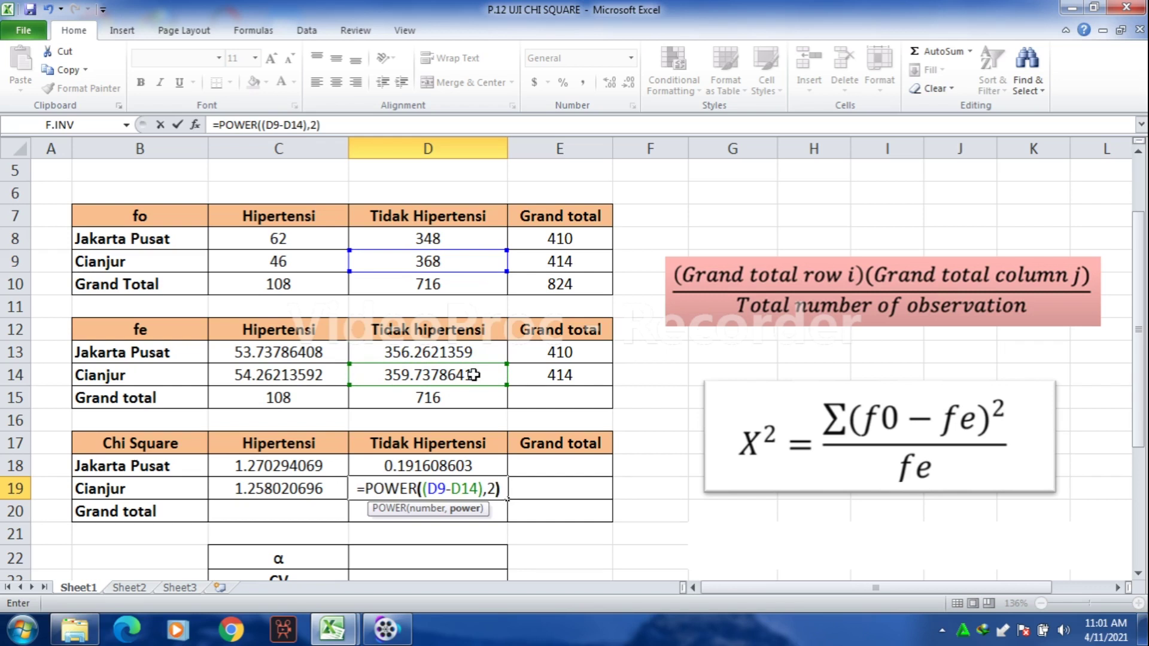
text(/)
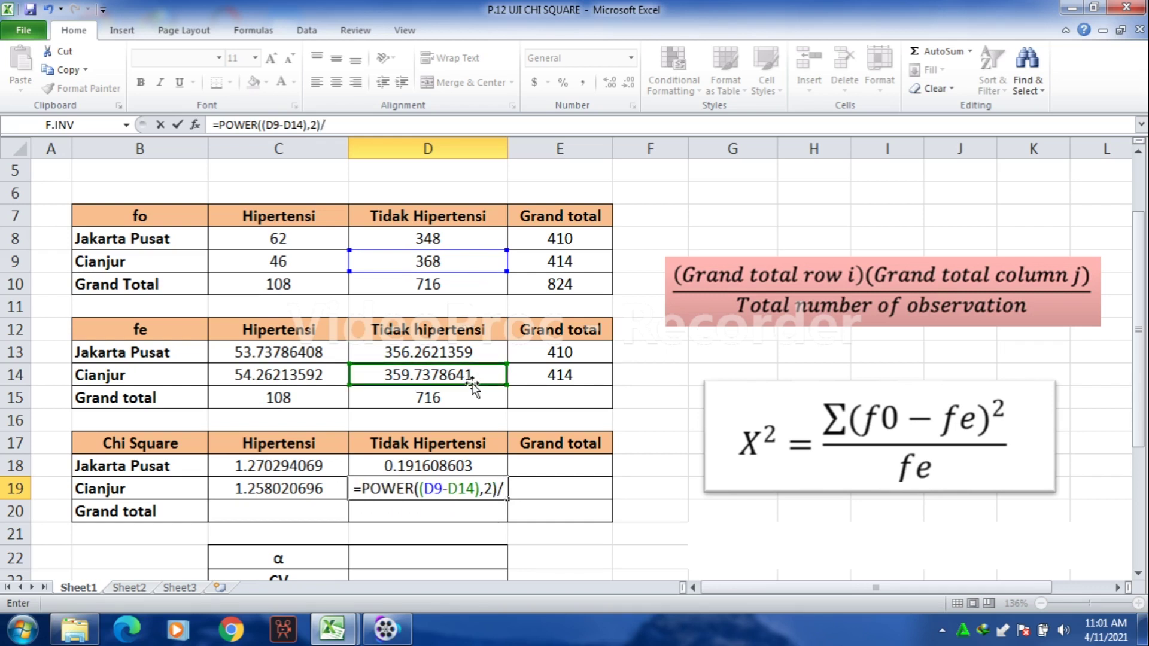
click(472, 382)
text())
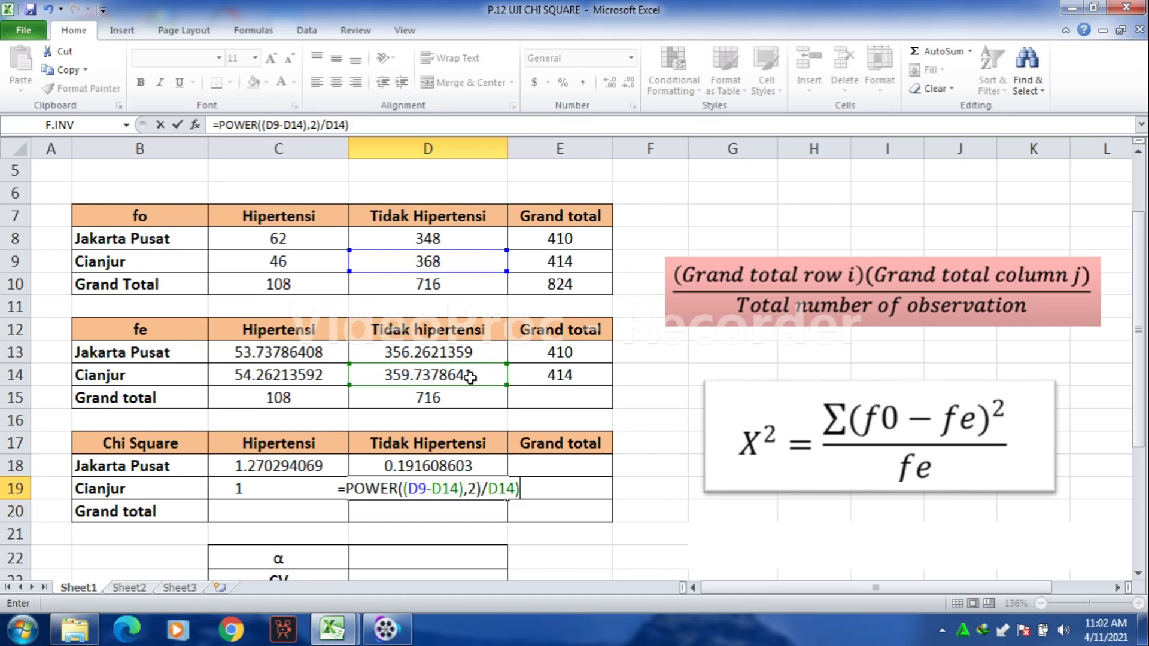
key(Return)
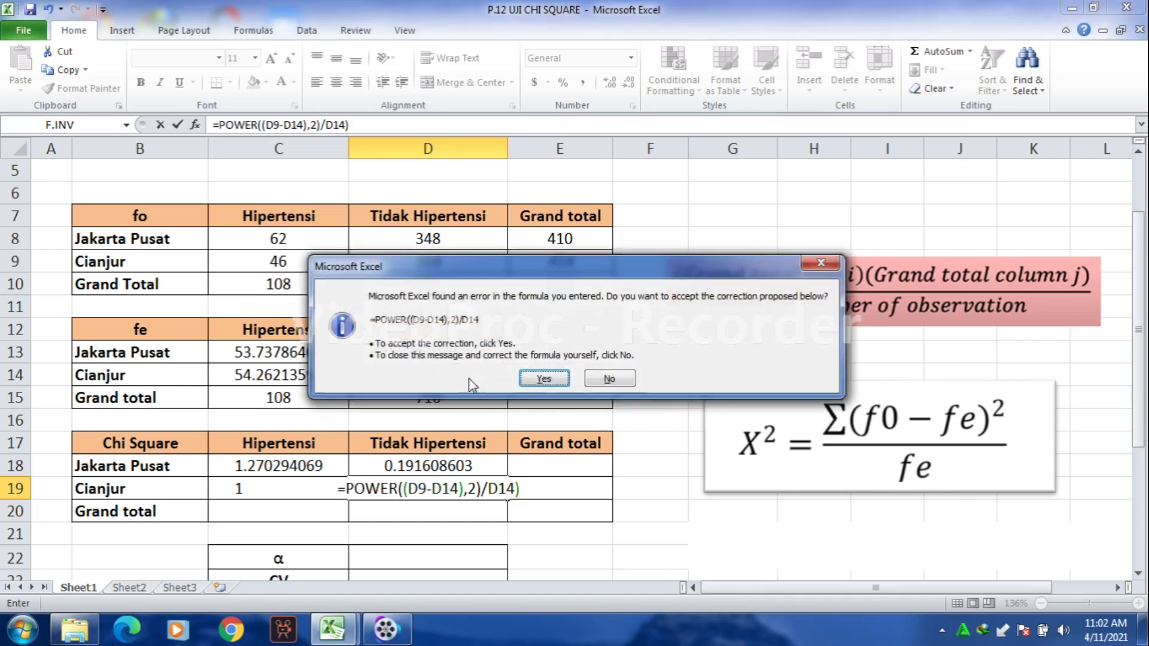
click(543, 379)
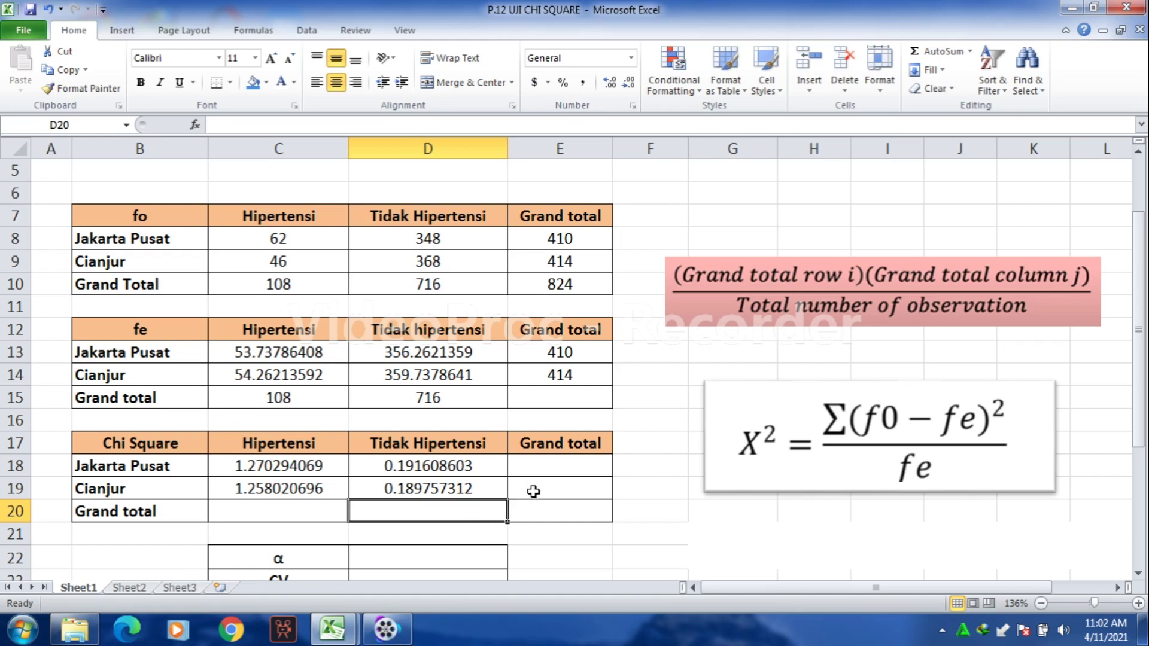
- AutoSum the Jakarta Pusat and Cianjur rows of the Chi Square table into the Grand total cells E18 and E19
click(573, 472)
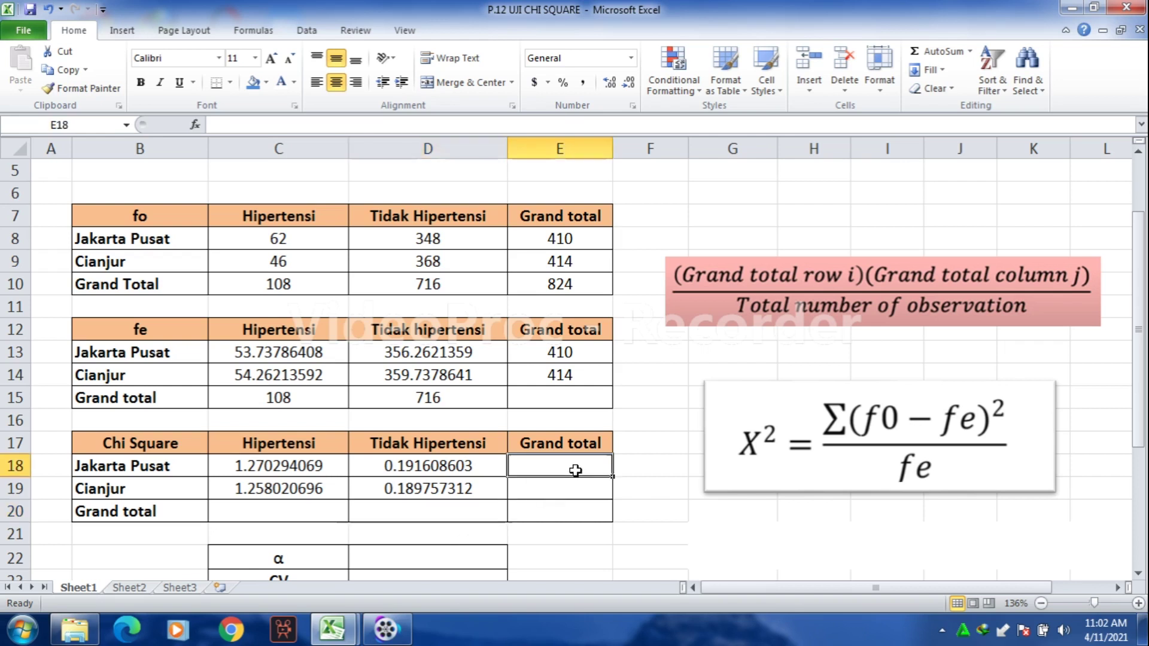
click(252, 469)
drag(307, 469, 539, 465)
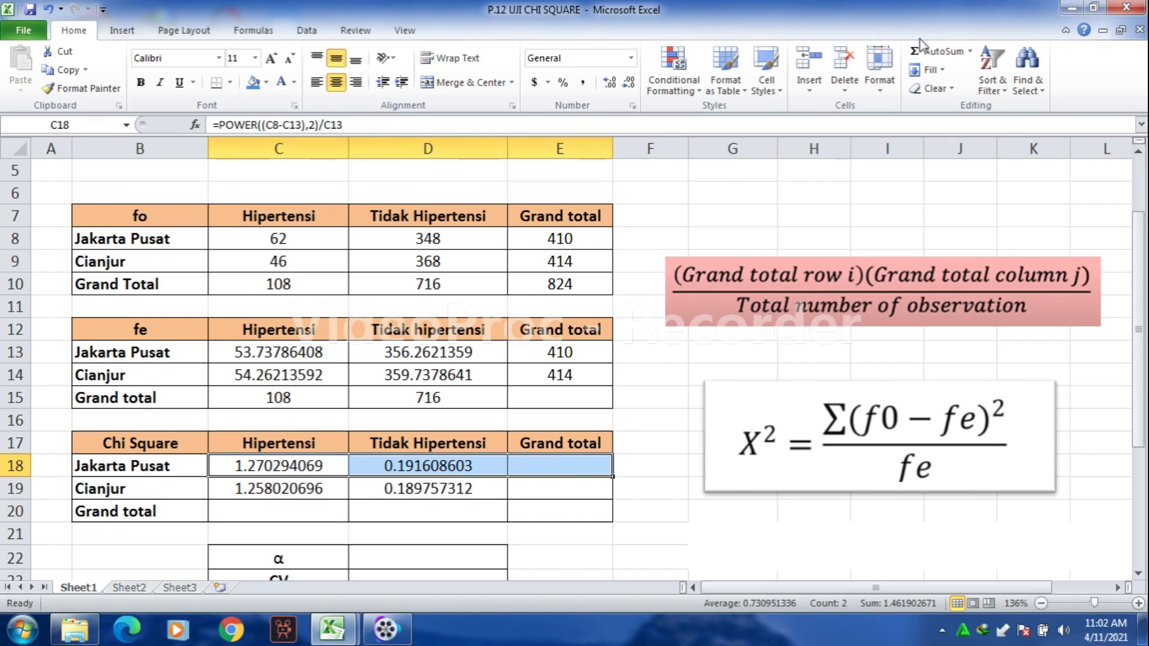
click(926, 53)
drag(281, 495, 532, 478)
click(926, 53)
- AutoSum the Grand total column of the Chi Square table into cell E20
click(552, 513)
click(583, 466)
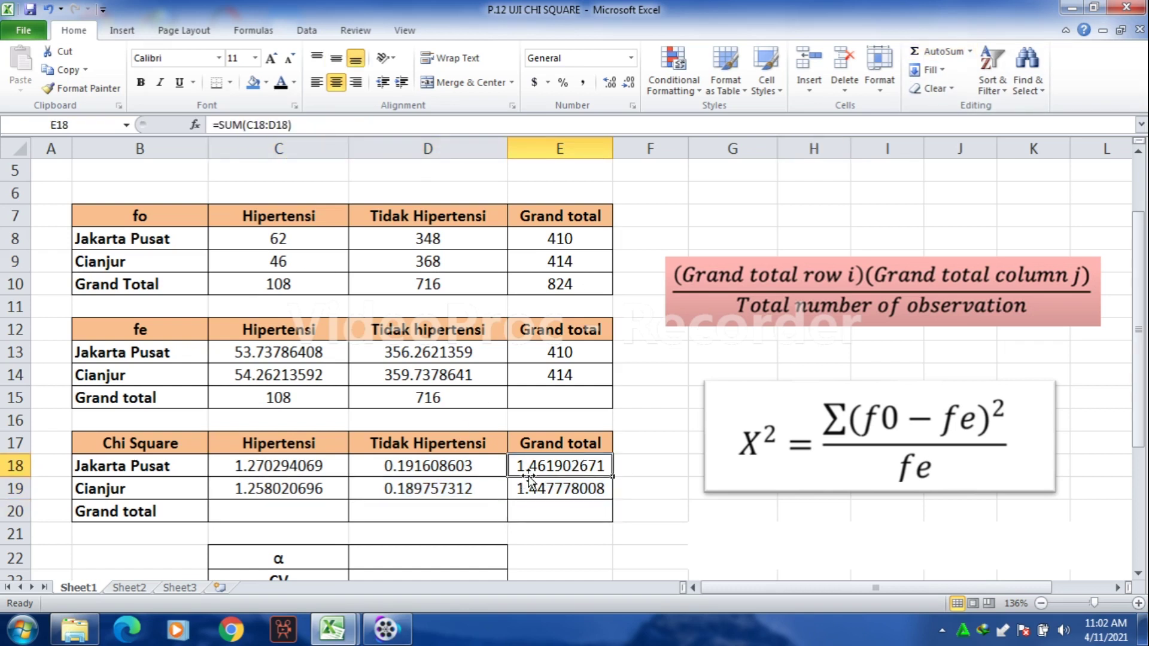
drag(564, 465, 569, 507)
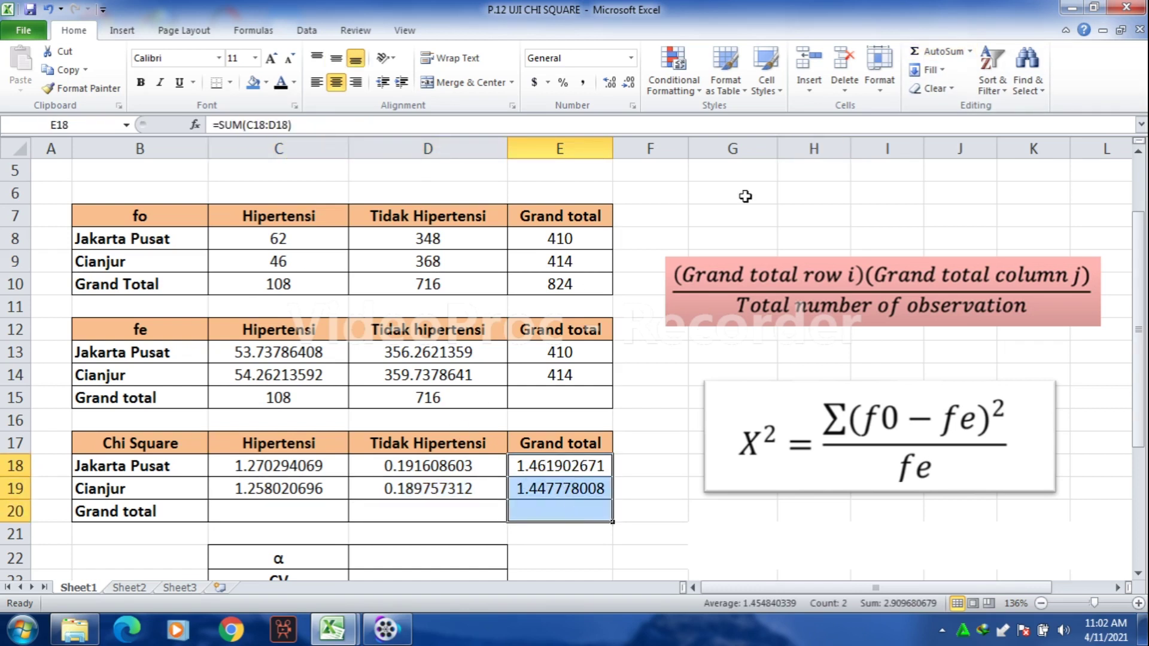
click(958, 54)
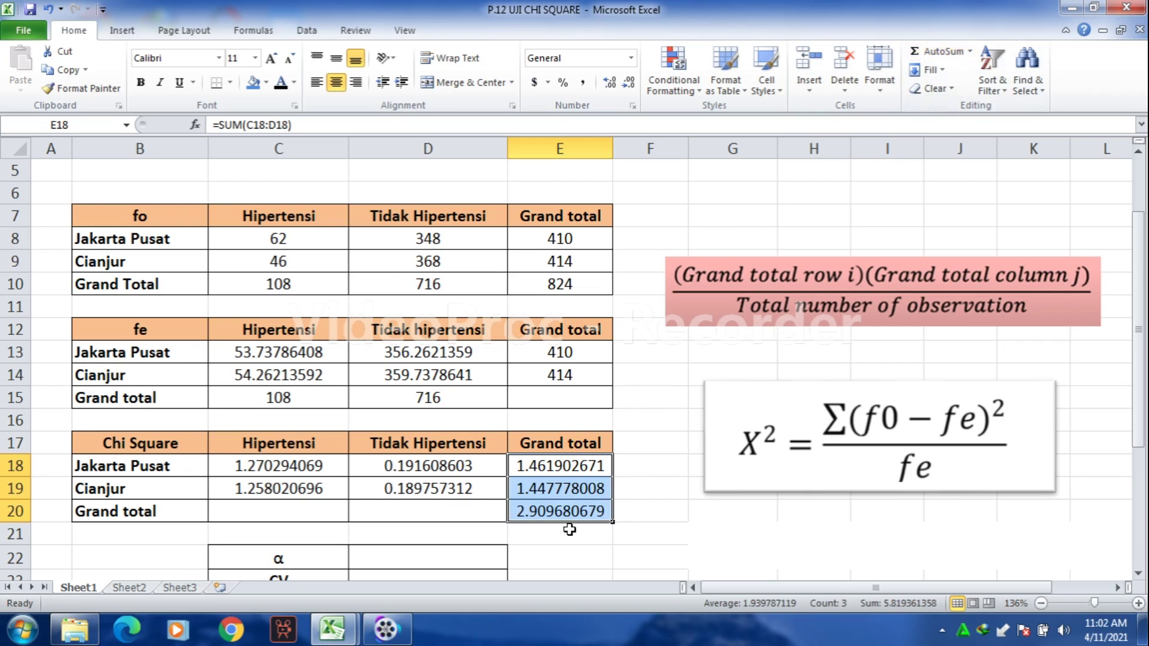
- Fill the overall chi-square total in cell E20 with the current blue fill colour
click(582, 511)
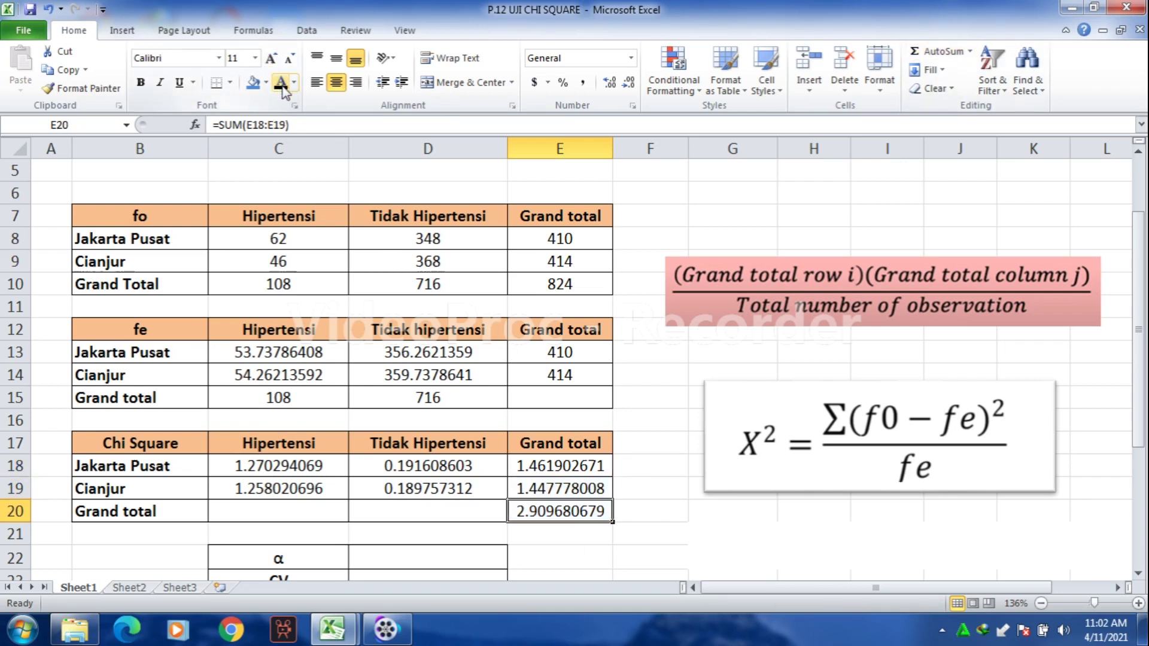
click(254, 84)
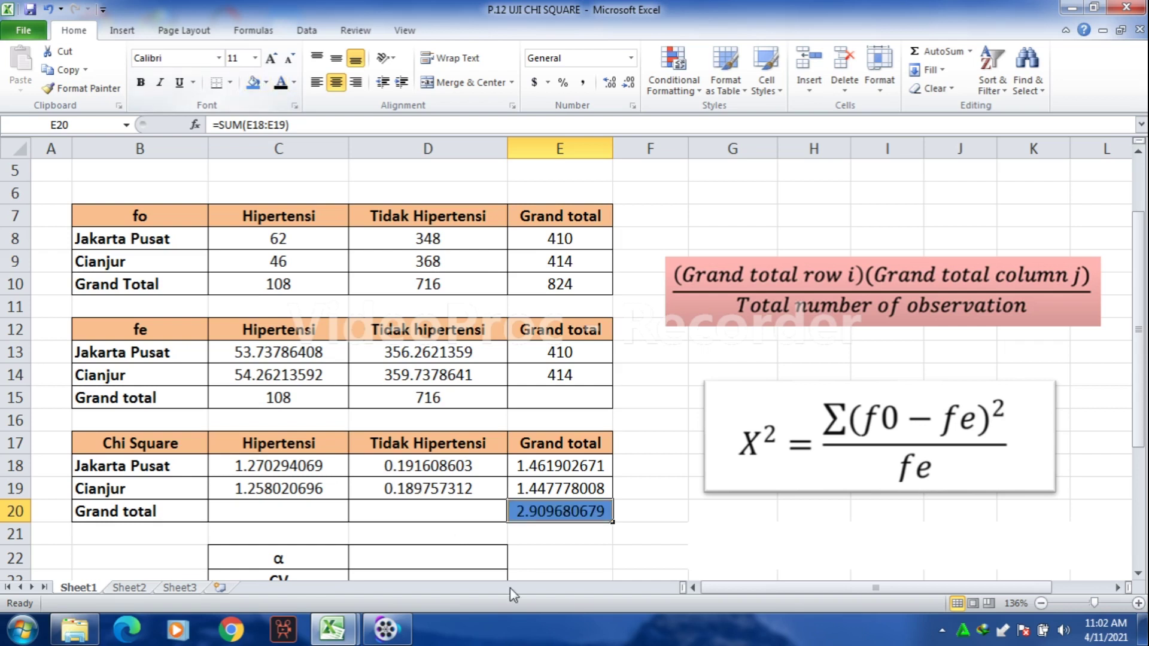
click(622, 518)
click(563, 516)
- Enter the row degrees-of-freedom note "r-1 = 1" in cell B22
scroll(380, 488, down, 1)
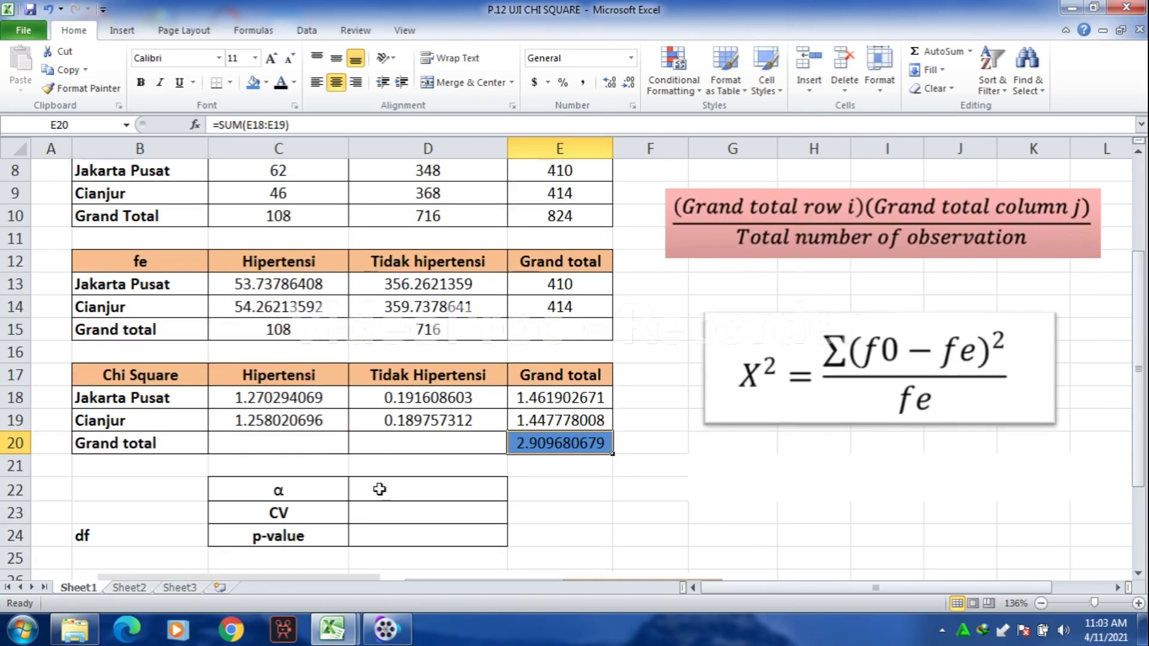
click(105, 536)
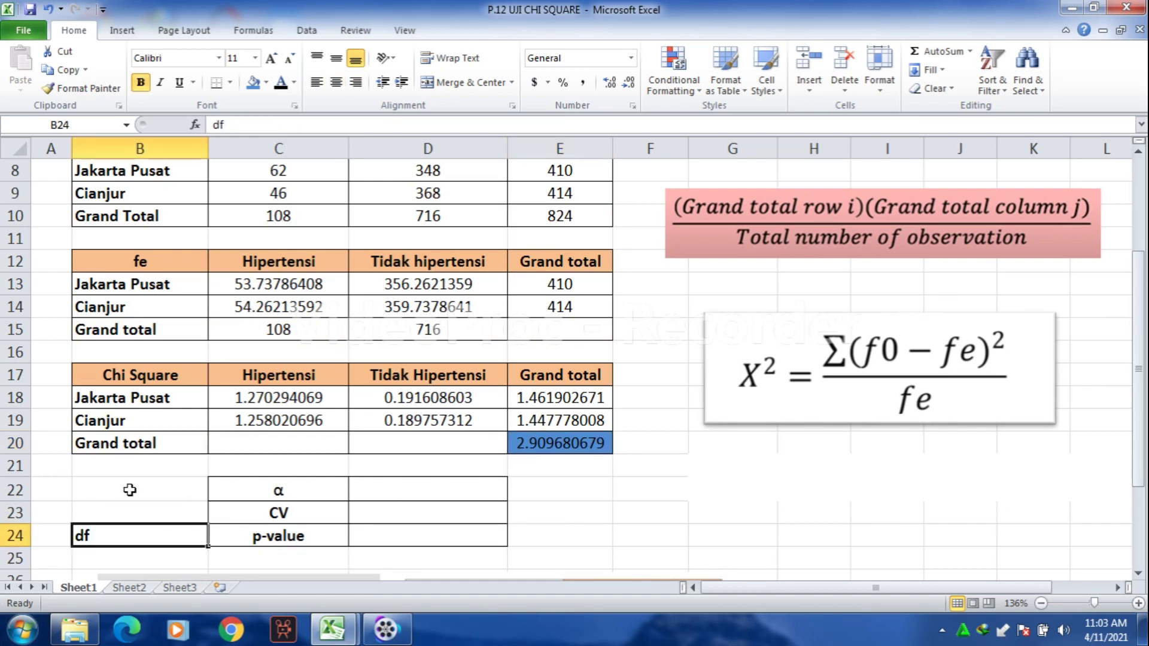
click(130, 490)
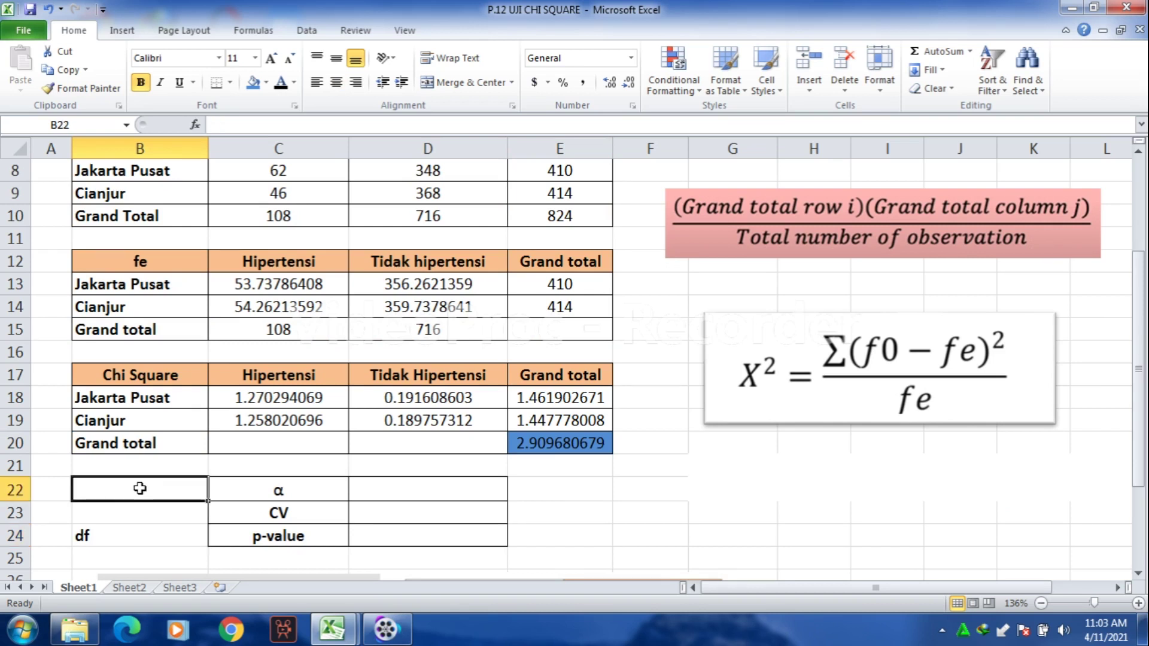
text(r)
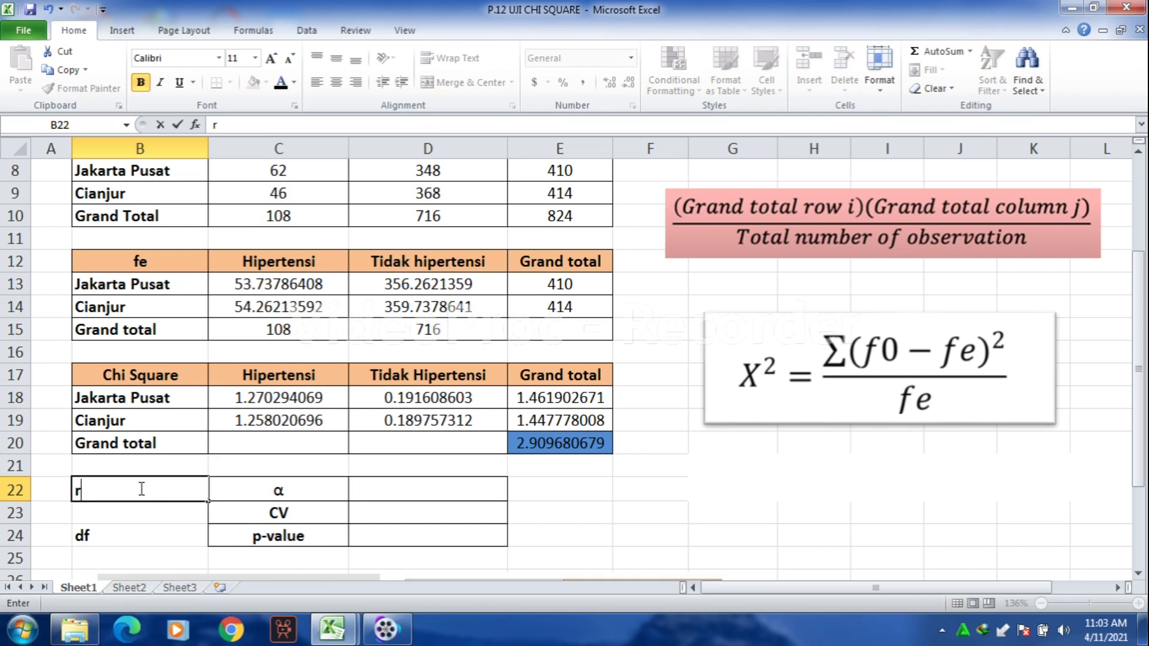
text(-1 =)
click(266, 263)
click(381, 257)
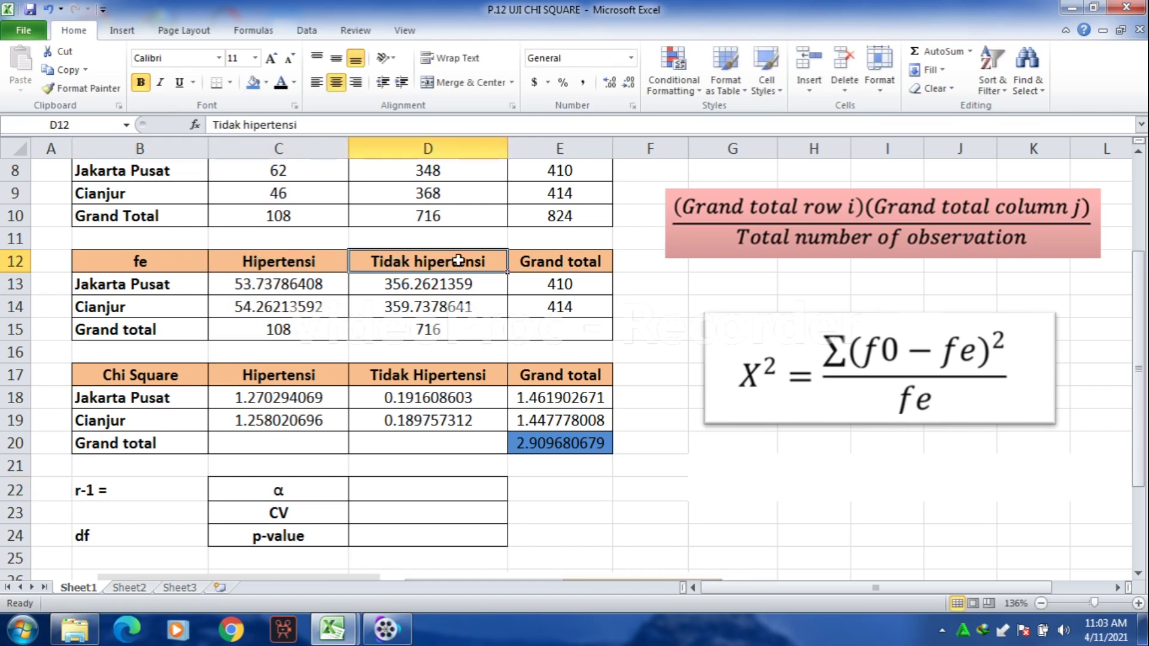
double_click(127, 493)
text(1)
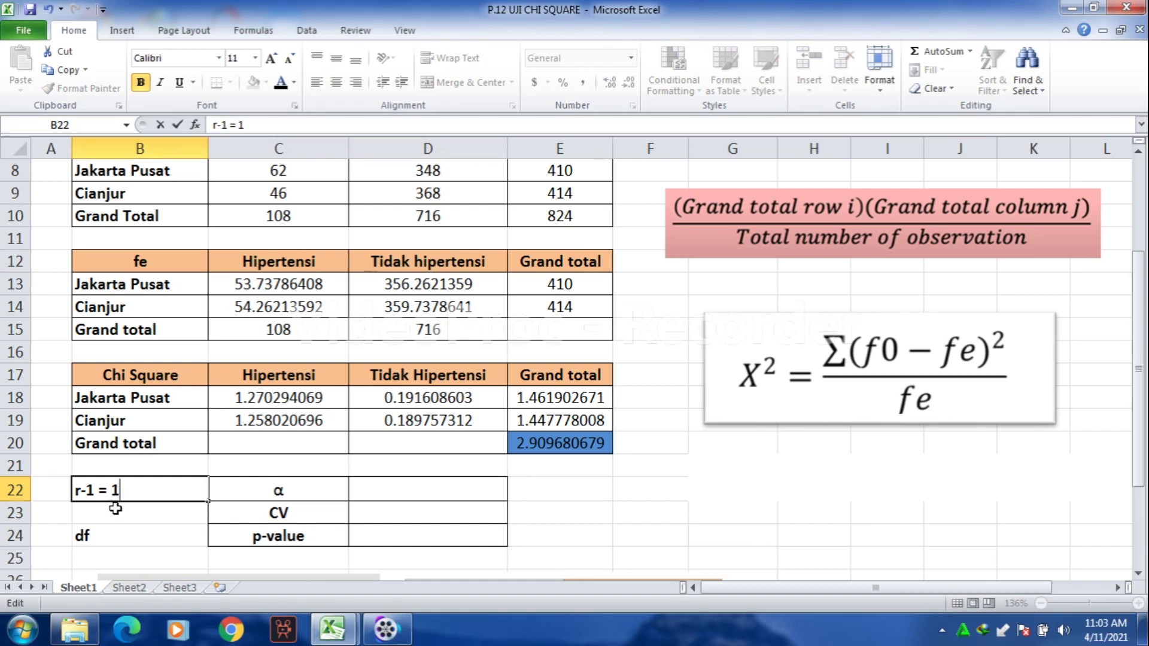
- Enter the column degrees-of-freedom note "c-1 = 1" in cell B23
click(106, 509)
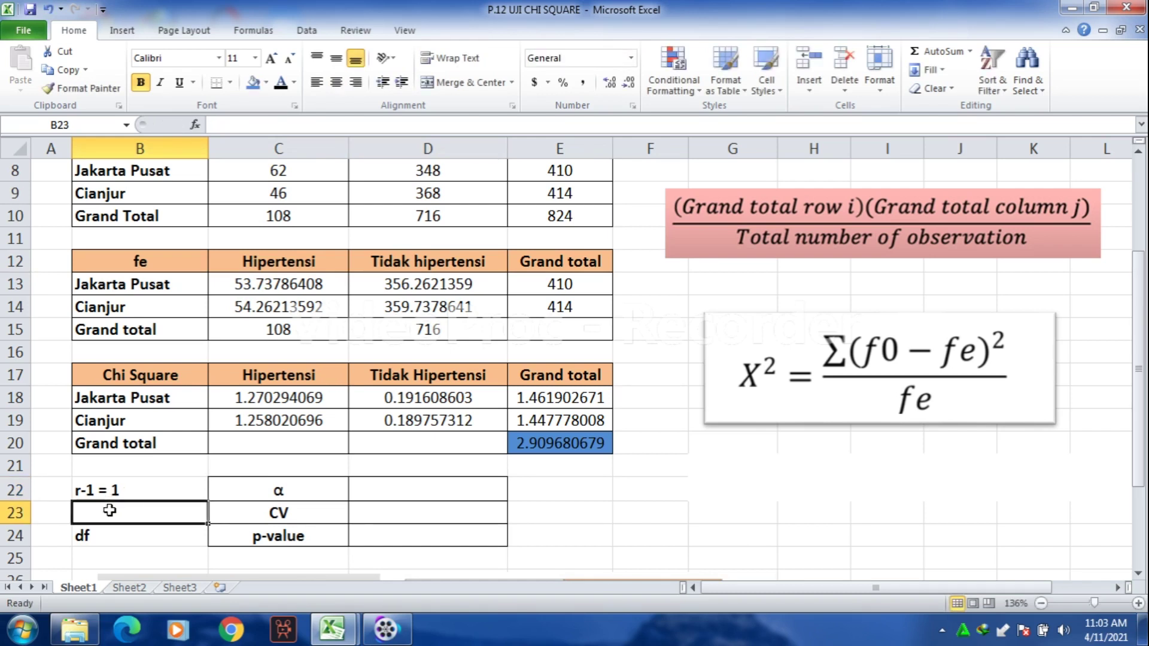
text(c)
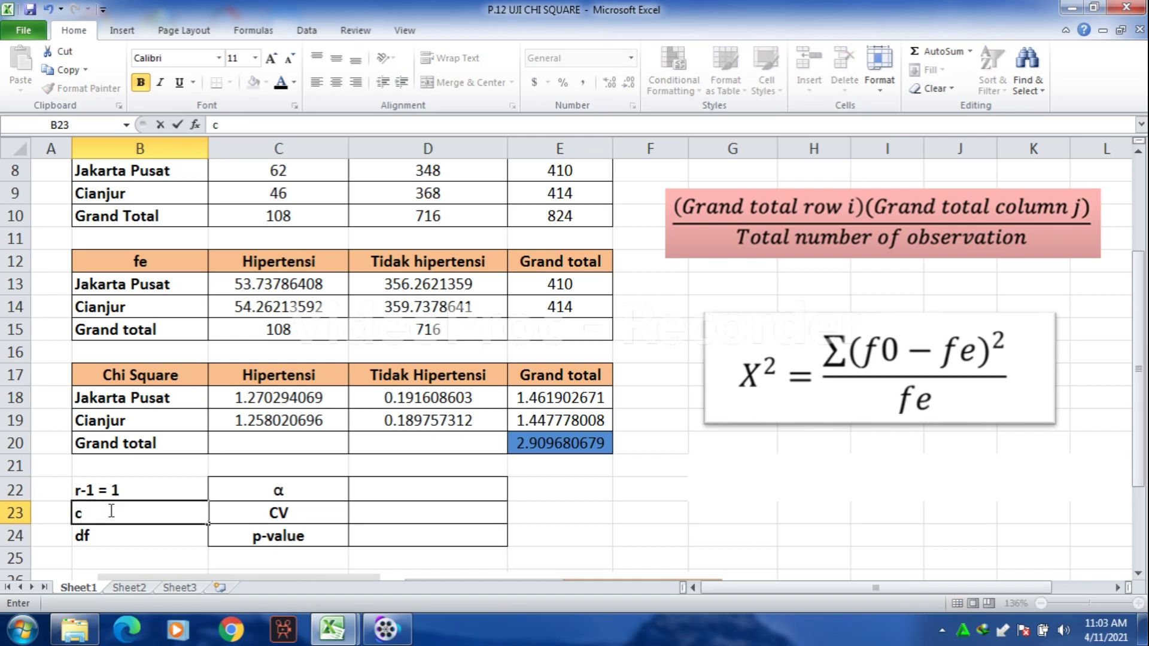
text(-1 = 1)
click(131, 536)
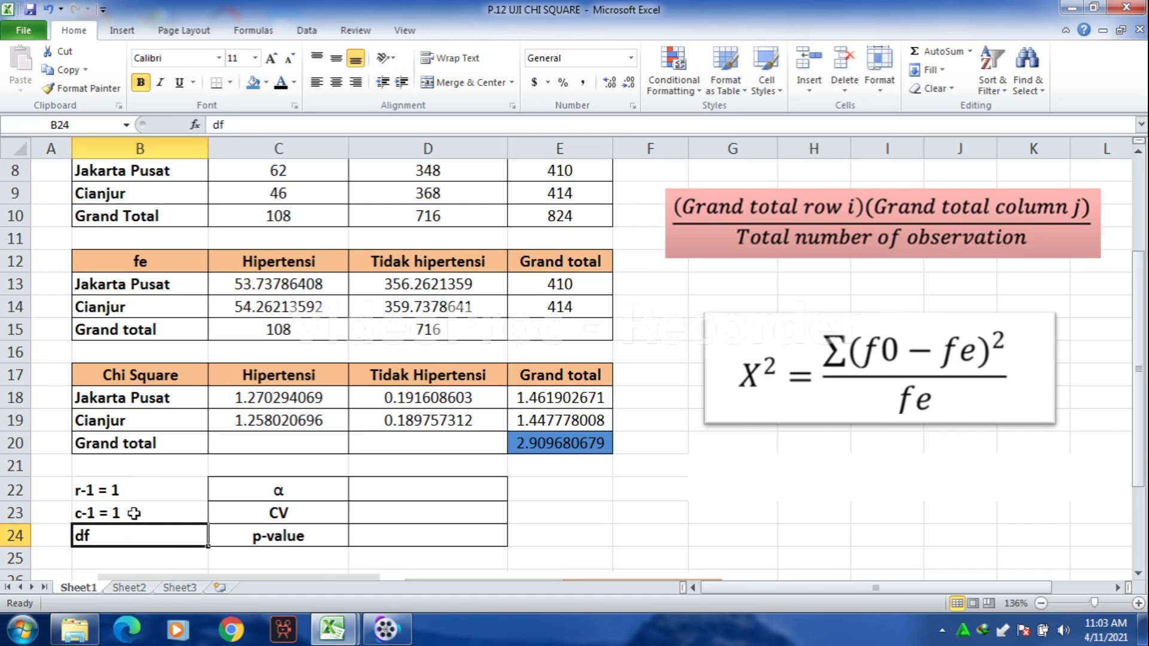
- Complete the degrees-of-freedom label in cell B24 so it reads "df = 1"
click(137, 492)
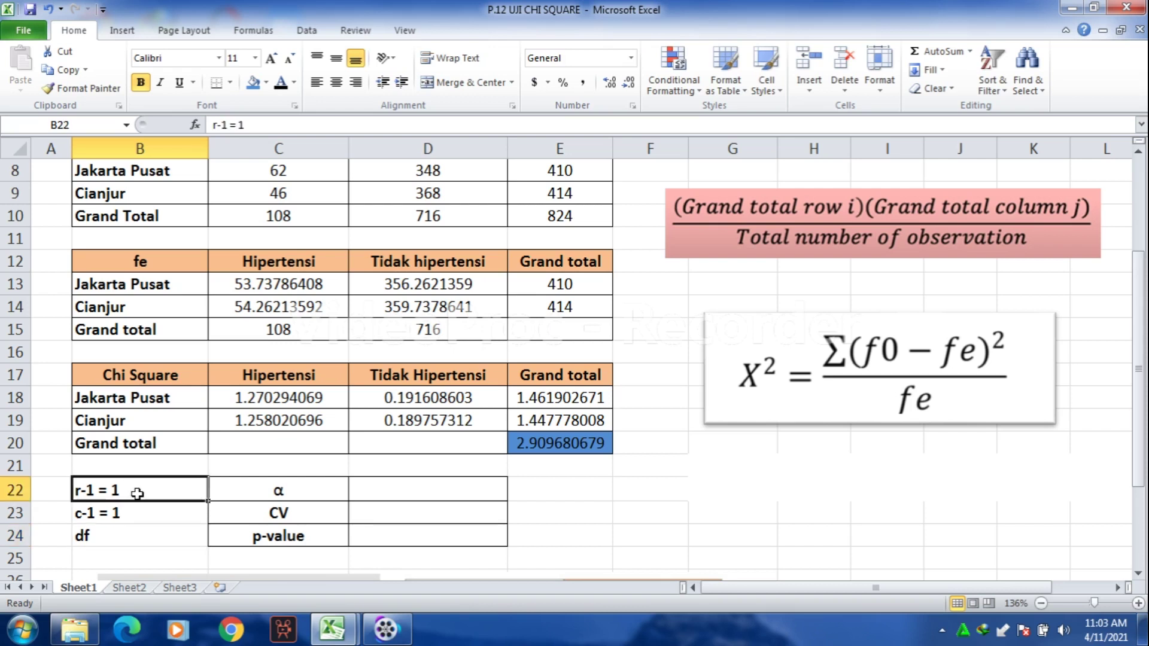
click(123, 534)
double_click(125, 534)
text(= 1)
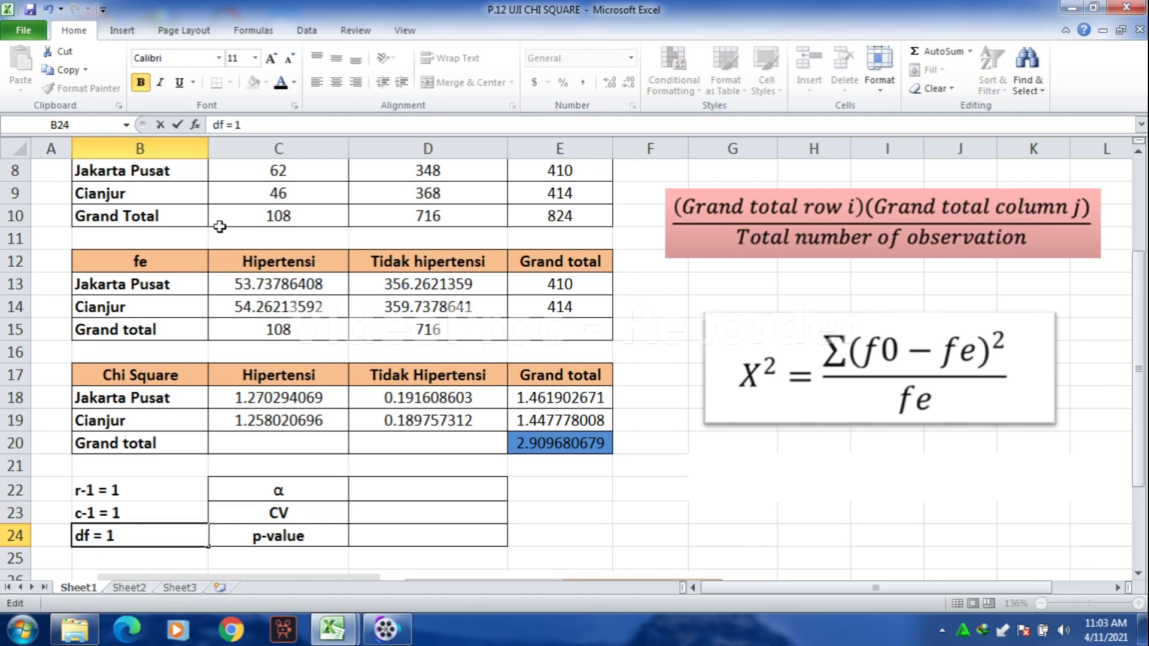
click(183, 514)
click(157, 554)
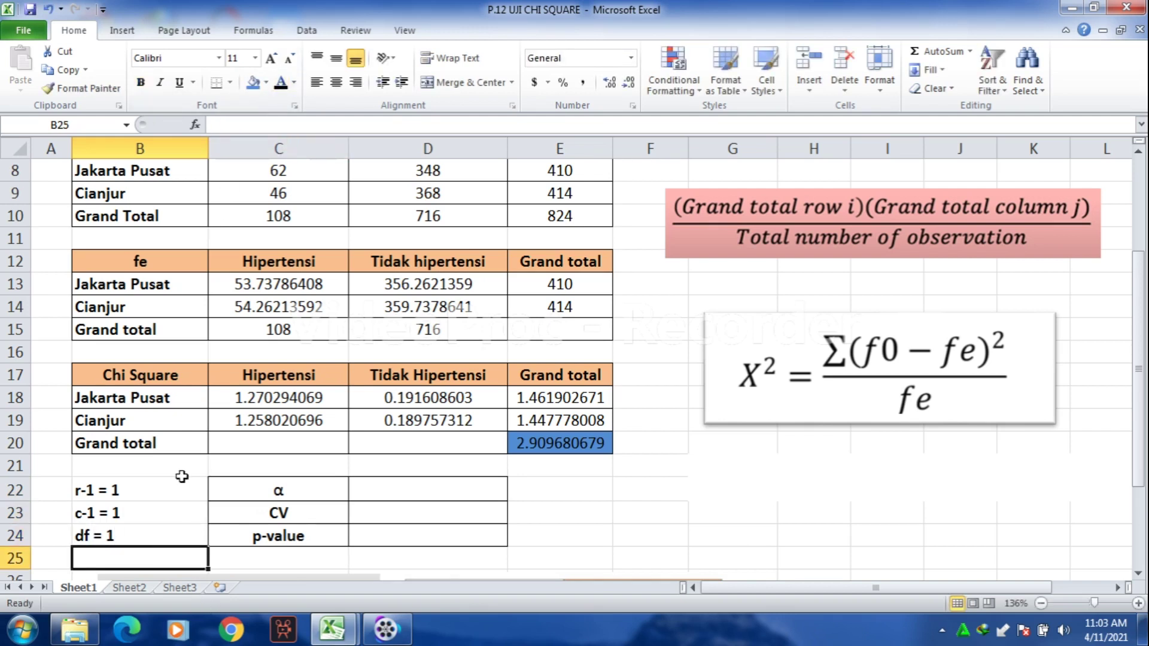
- Fill the df cell B24 with a light blue theme colour
click(178, 530)
click(265, 83)
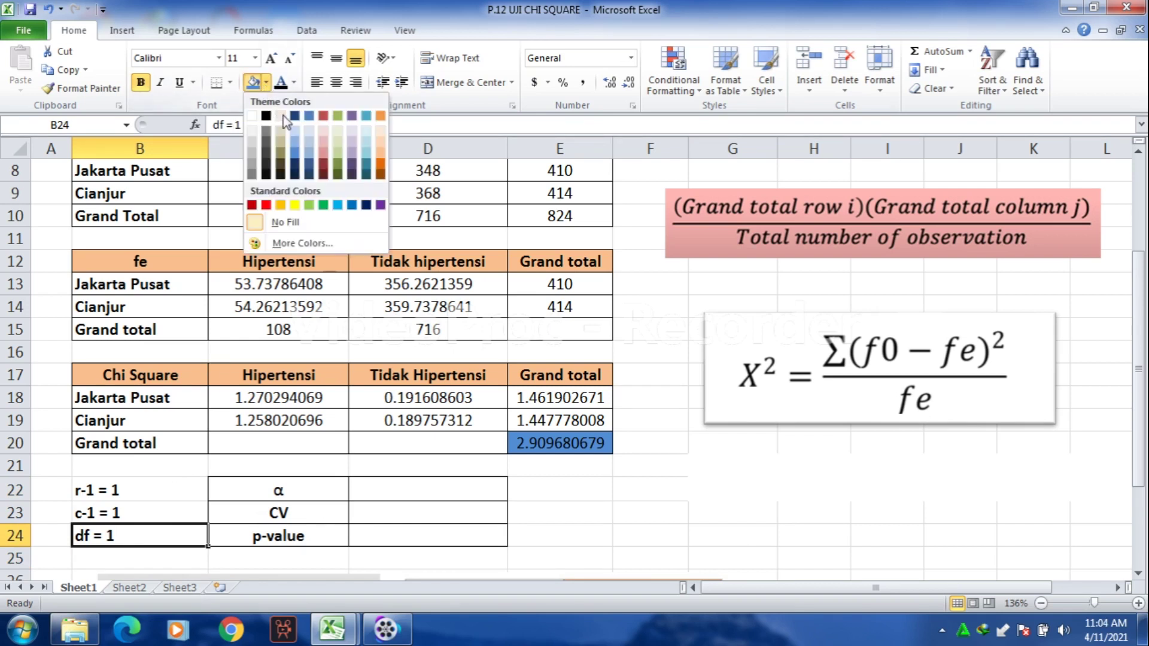
click(296, 128)
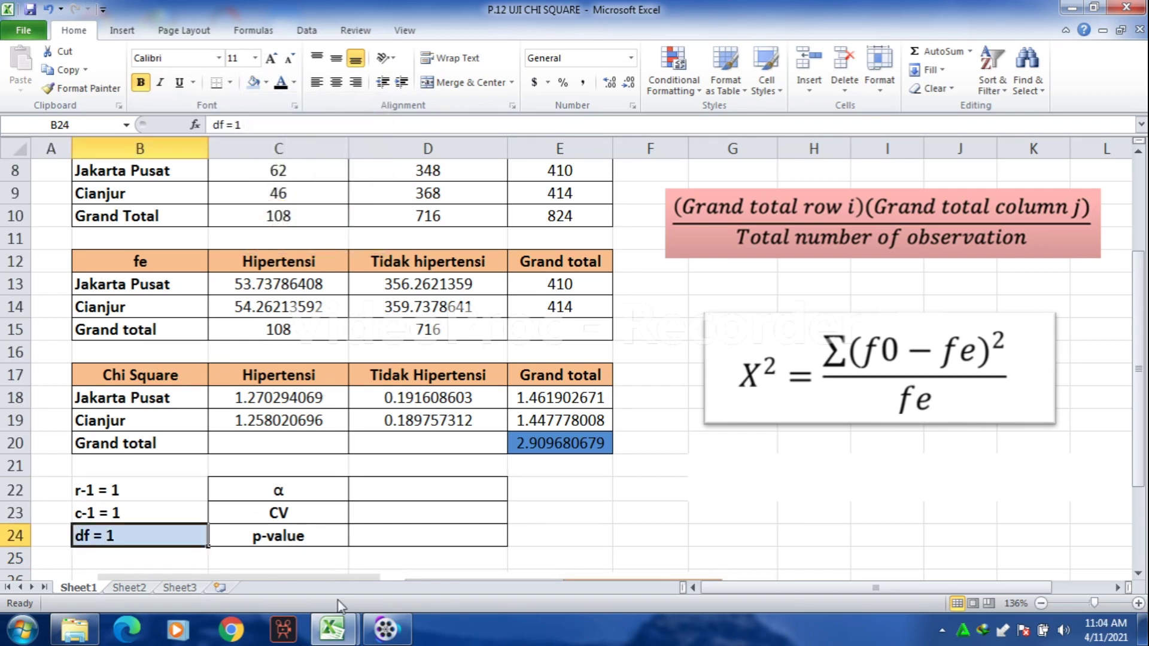
- Enter 0.05 as the α significance level in cell D22
click(282, 486)
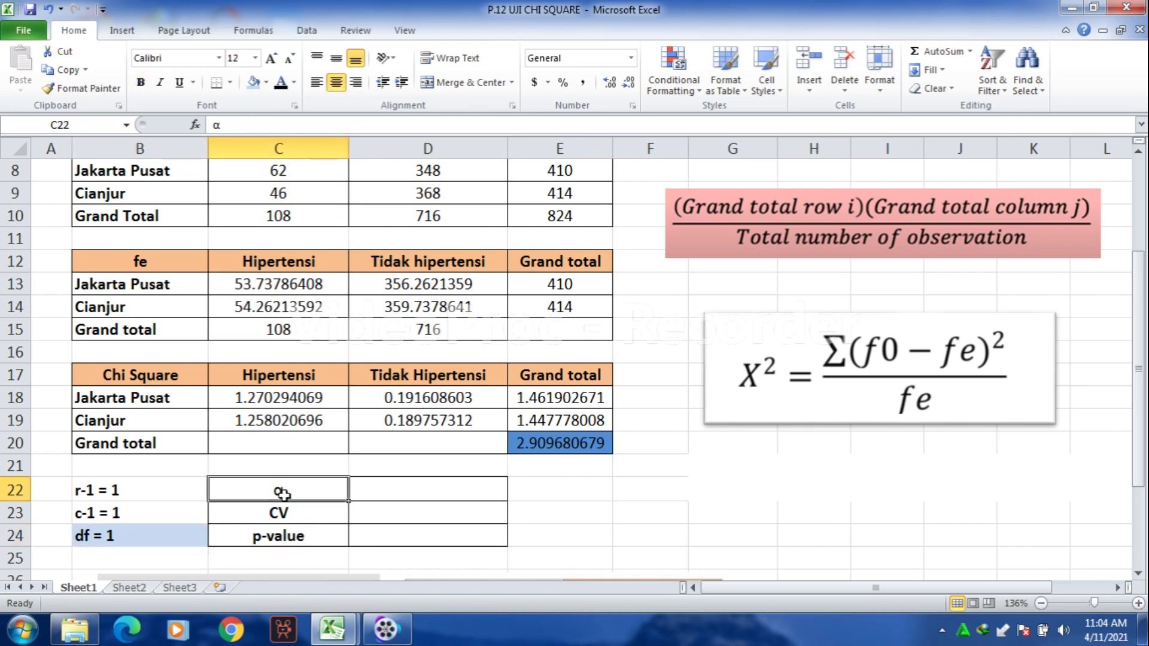
click(381, 486)
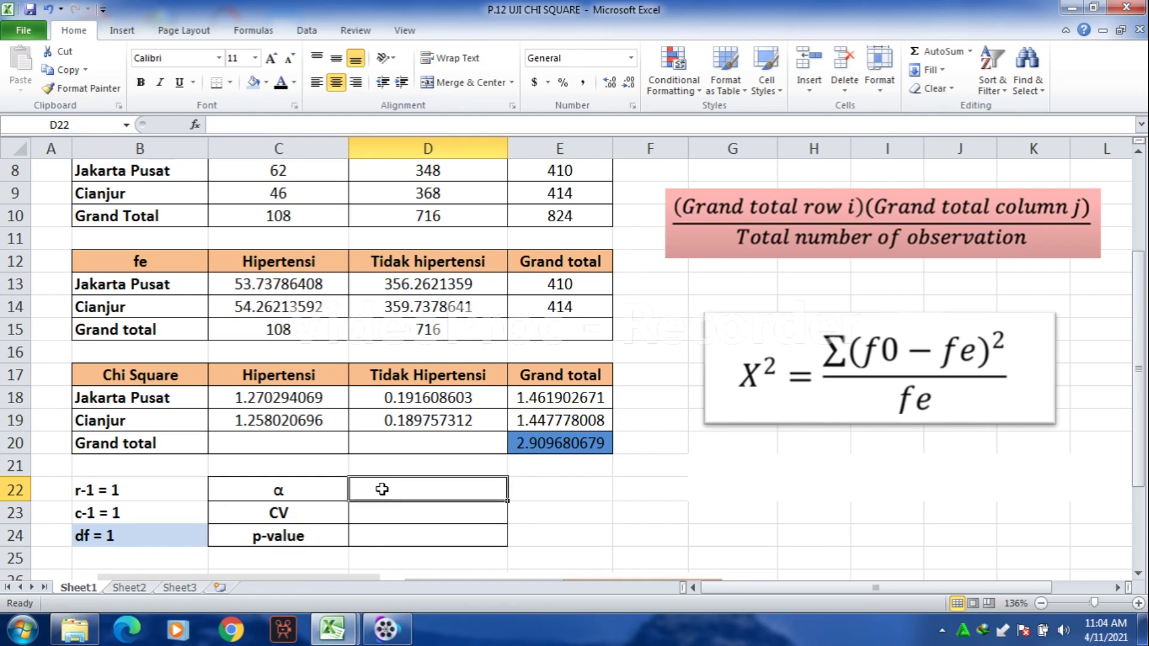
text(0.05)
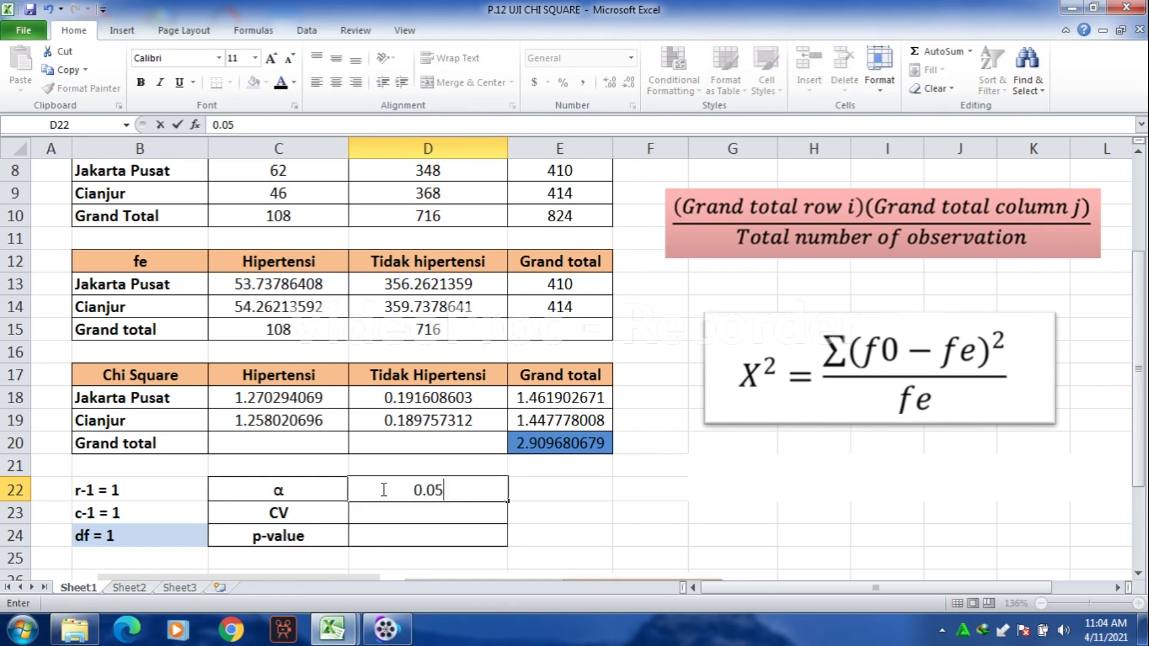
click(310, 512)
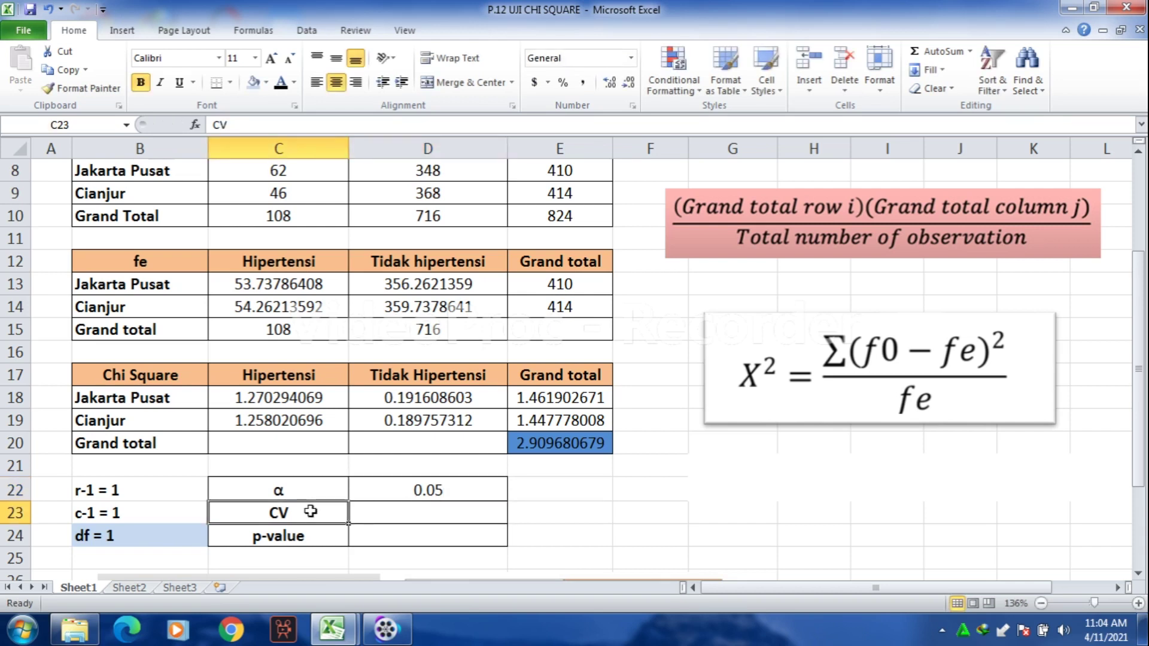
- Calculate the critical value (CV) in cell D23 with the formula =CHISQ.INV.RT(0.05,1)
click(388, 522)
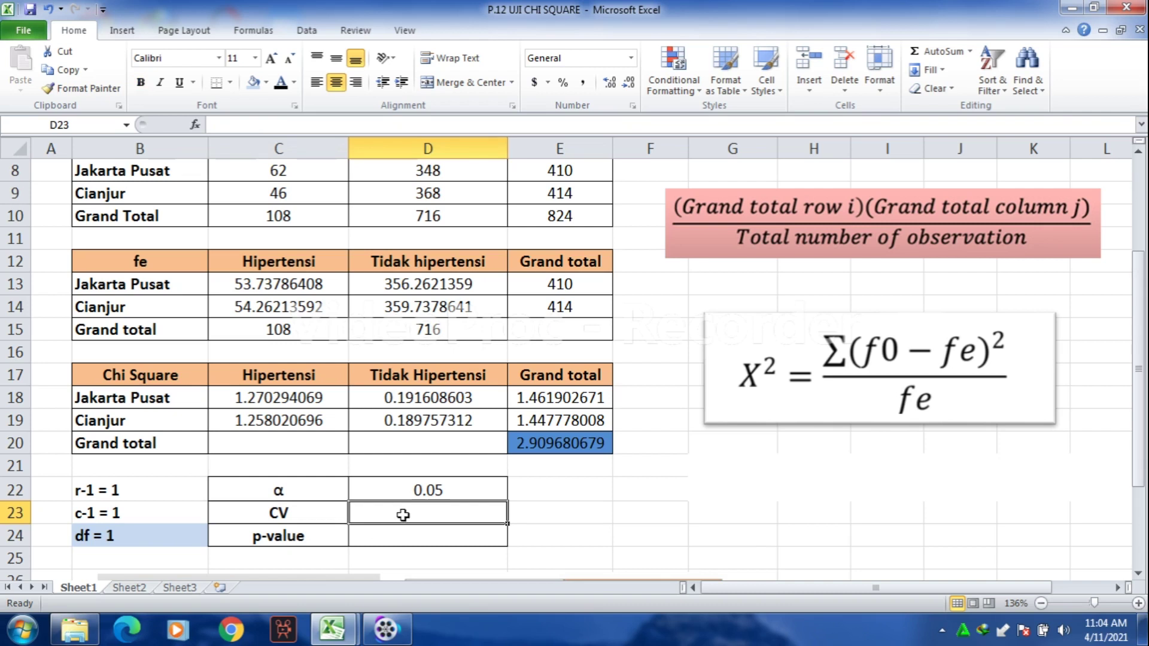
text(=)
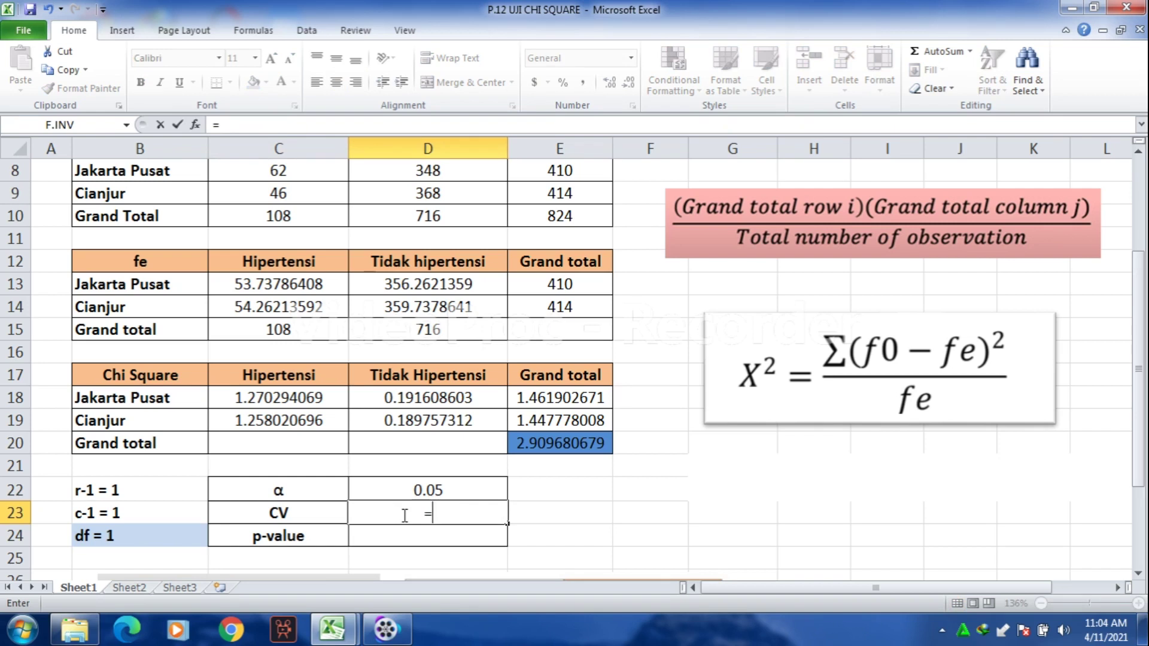
text(CHI)
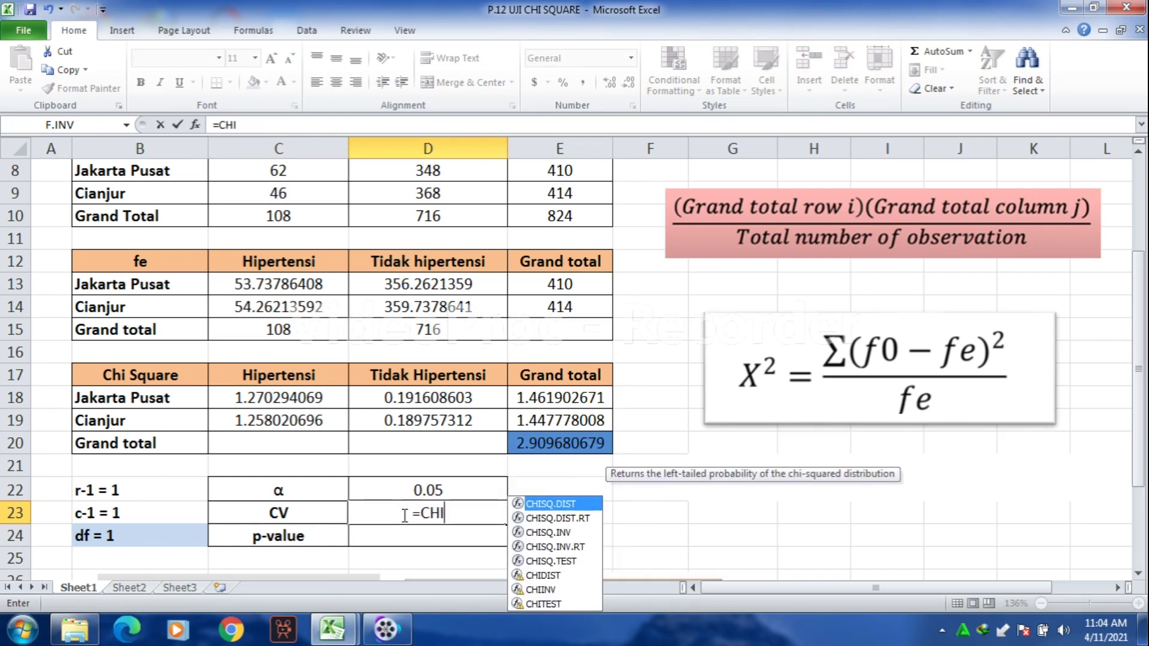
text(S)
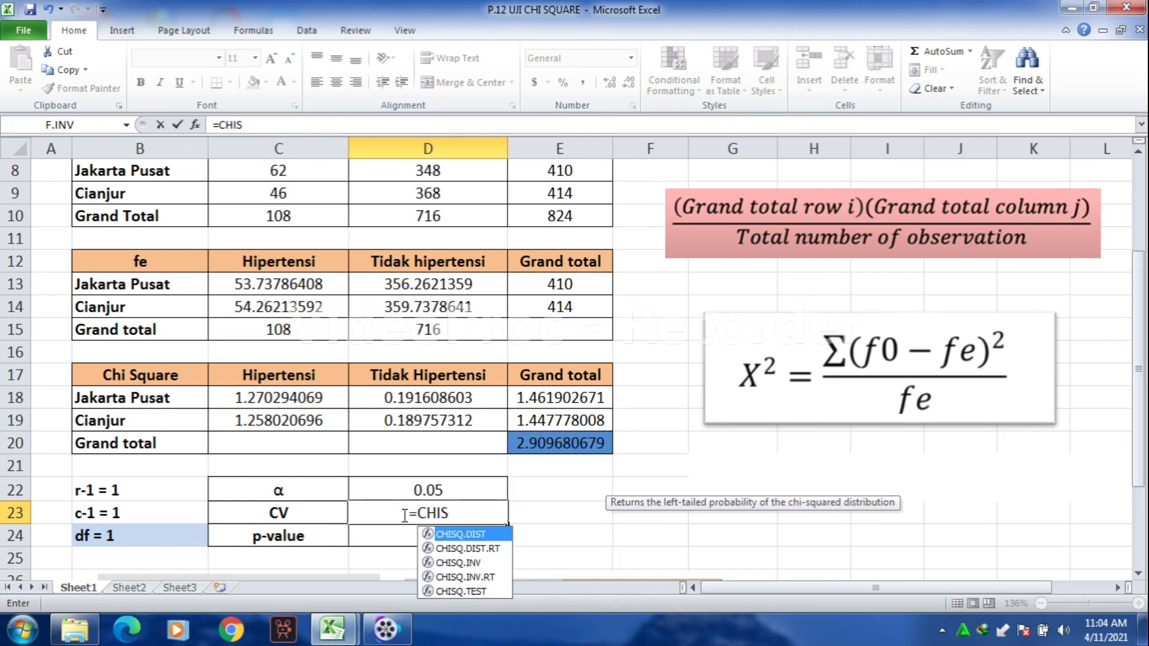
text(Q.INV)
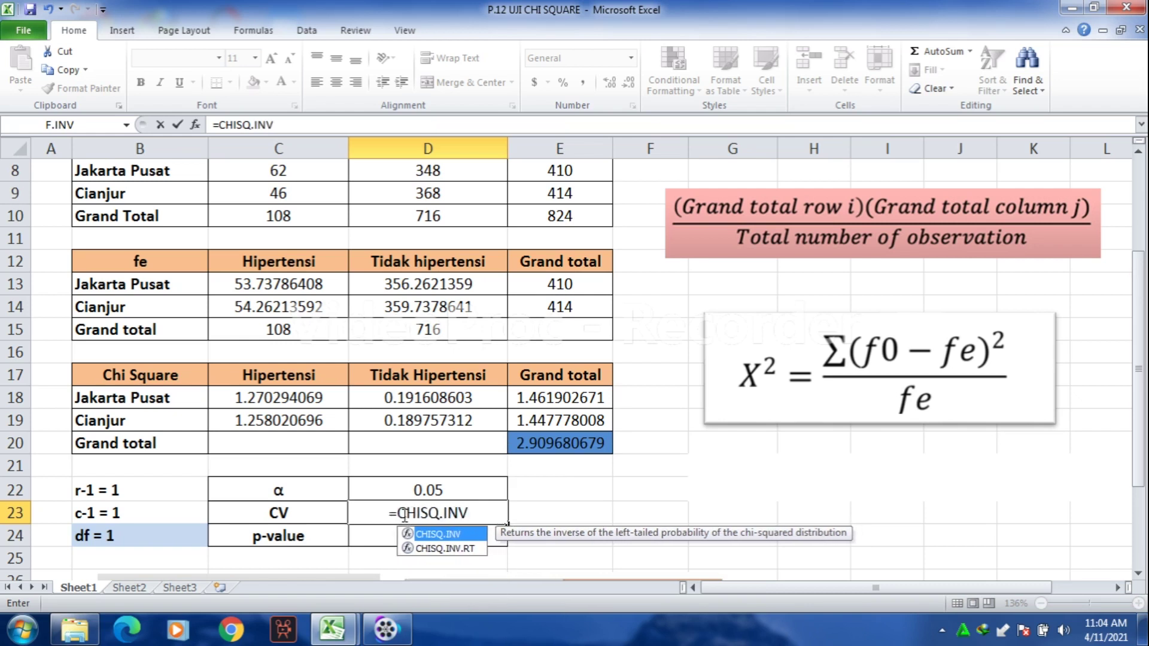
double_click(477, 547)
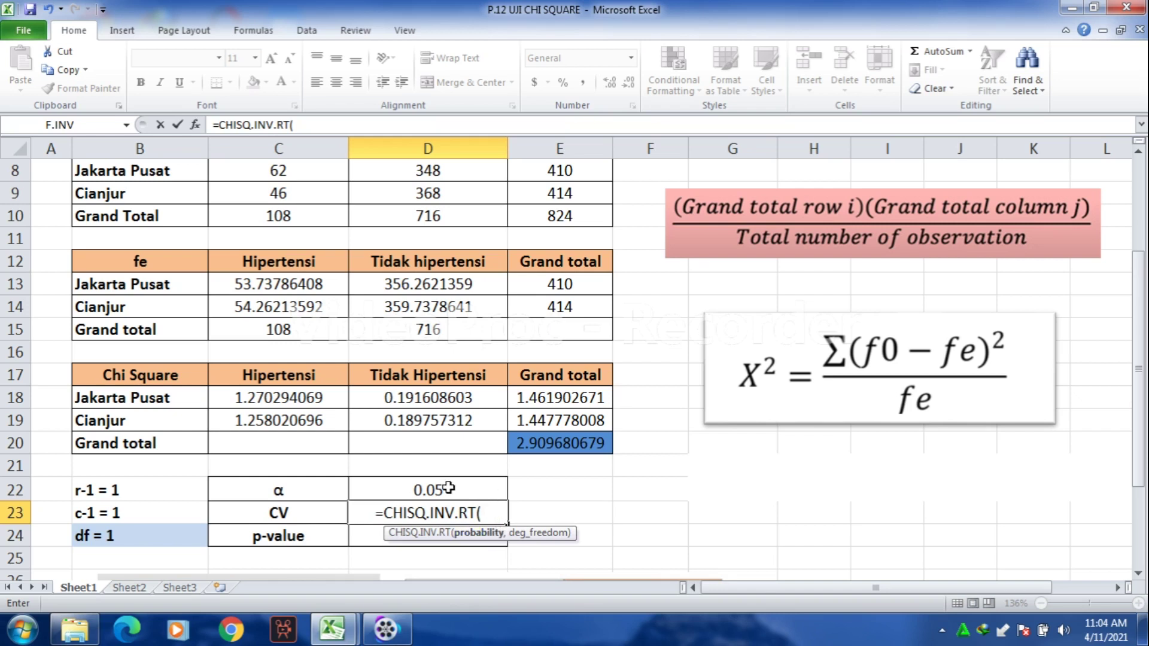
text(0)
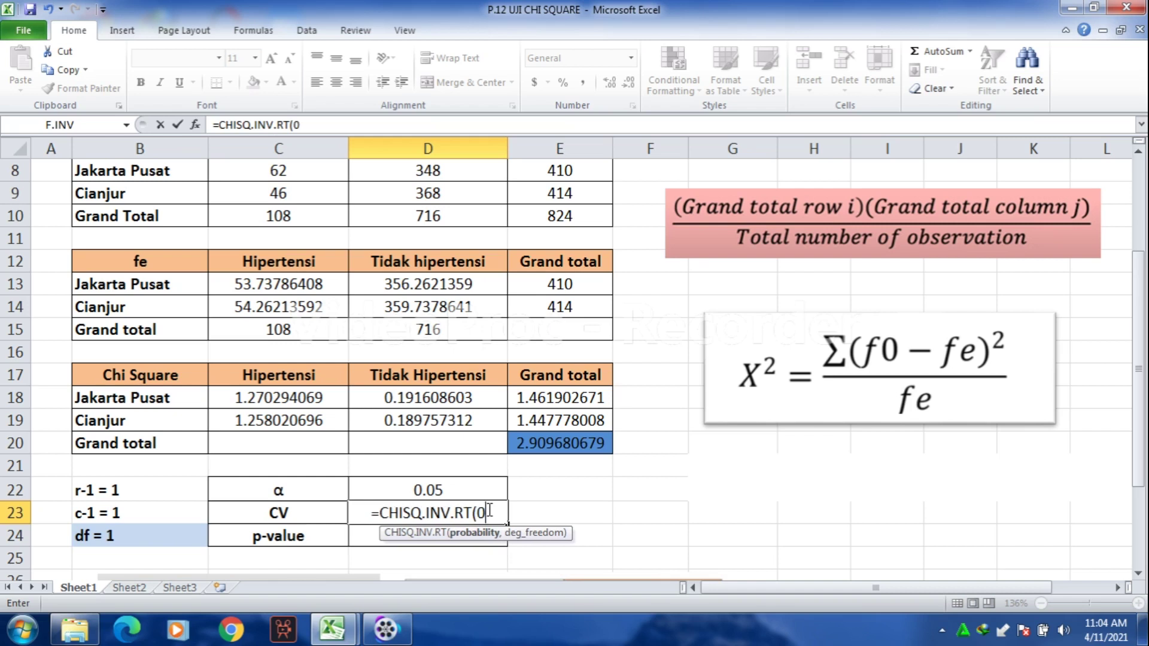
text(.0)
text(5)
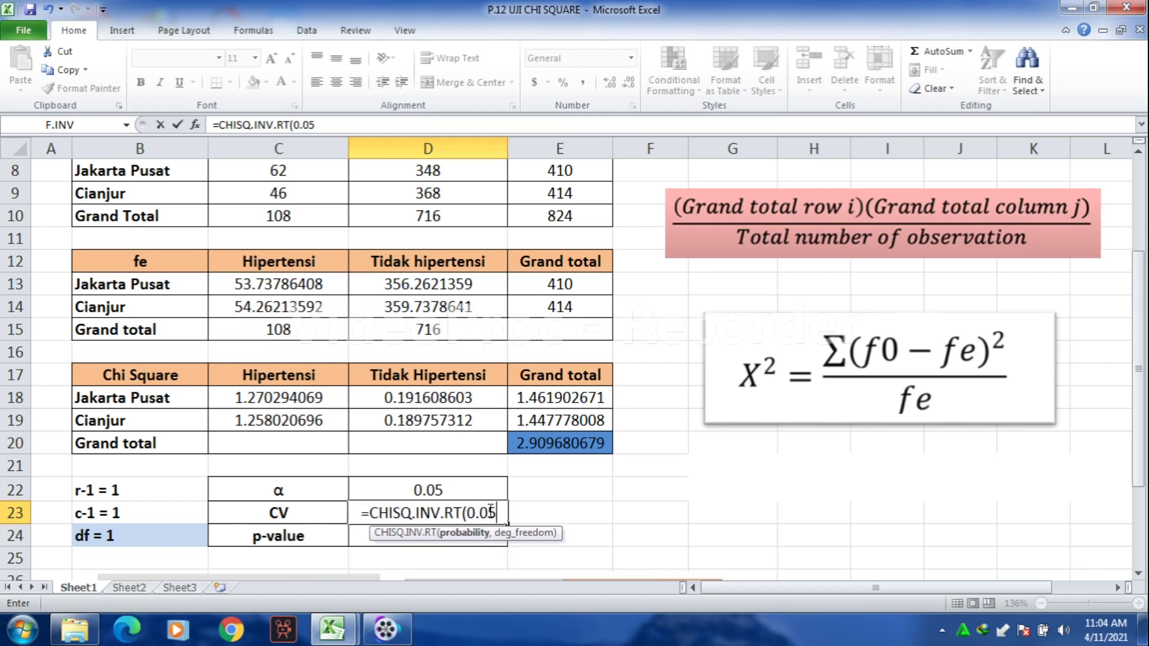
text(,)
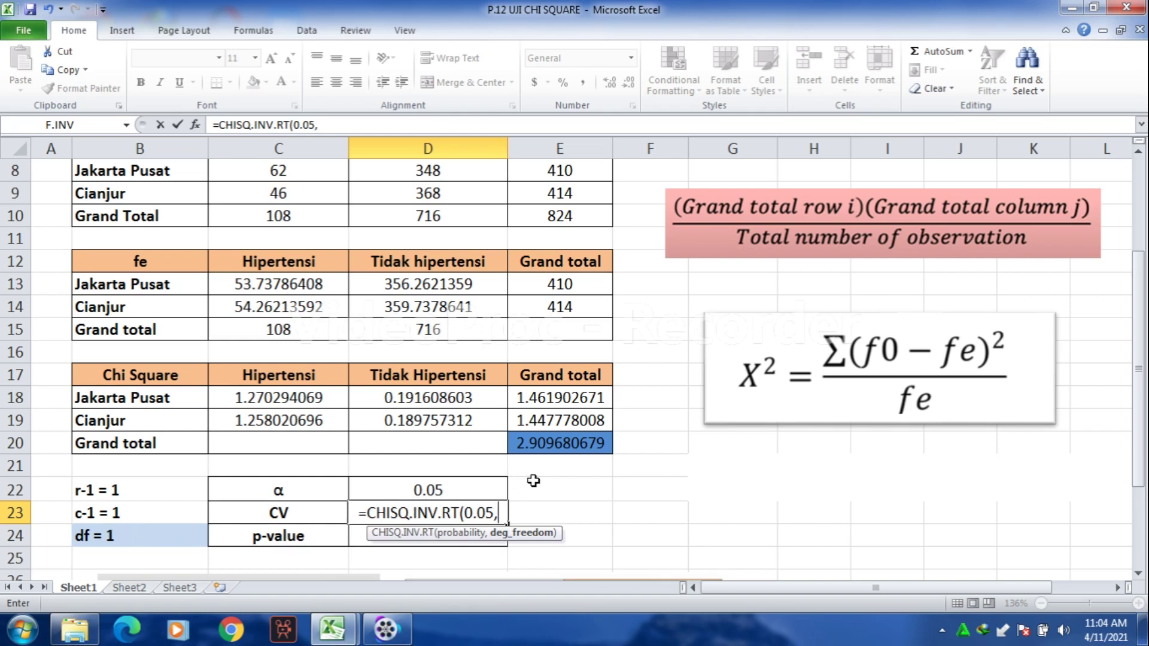
text(1))
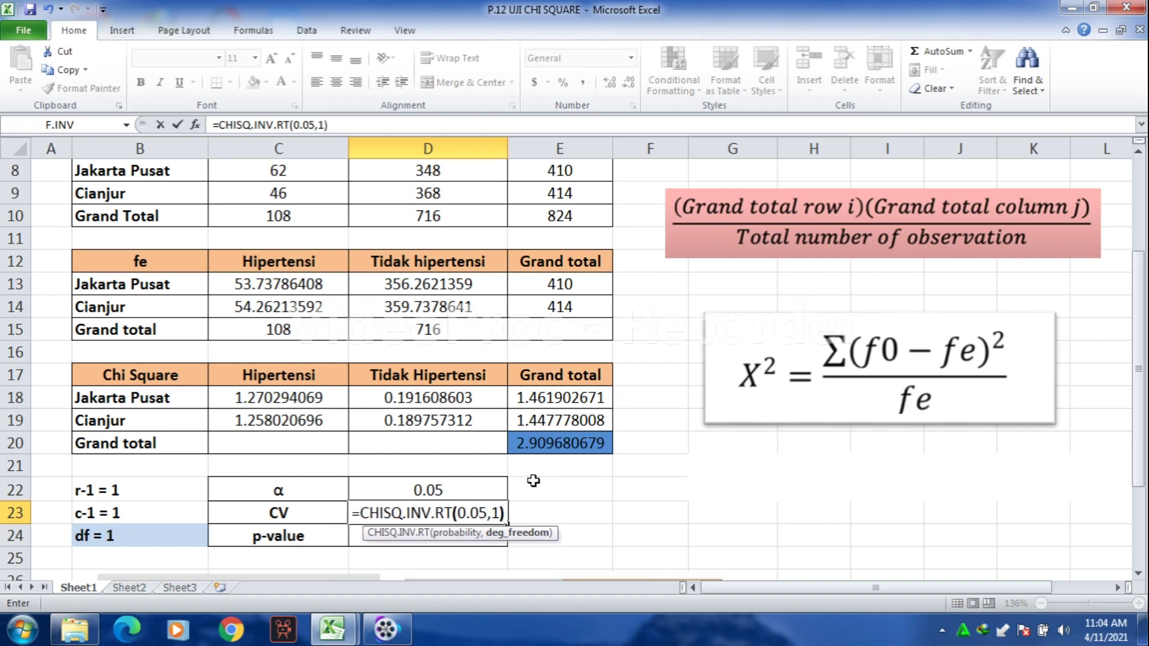
key(Return)
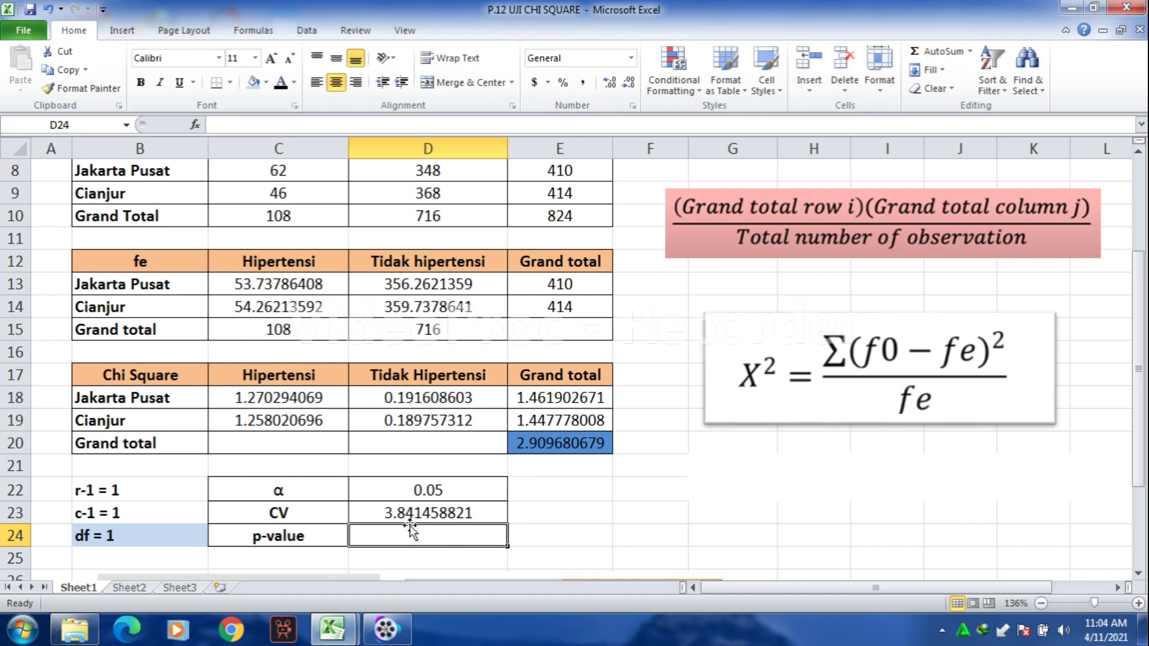
- Switch to the statistical tables workbook and locate the df 1 row and the 0,05 probability column on the Chi-2 sheet
click(385, 517)
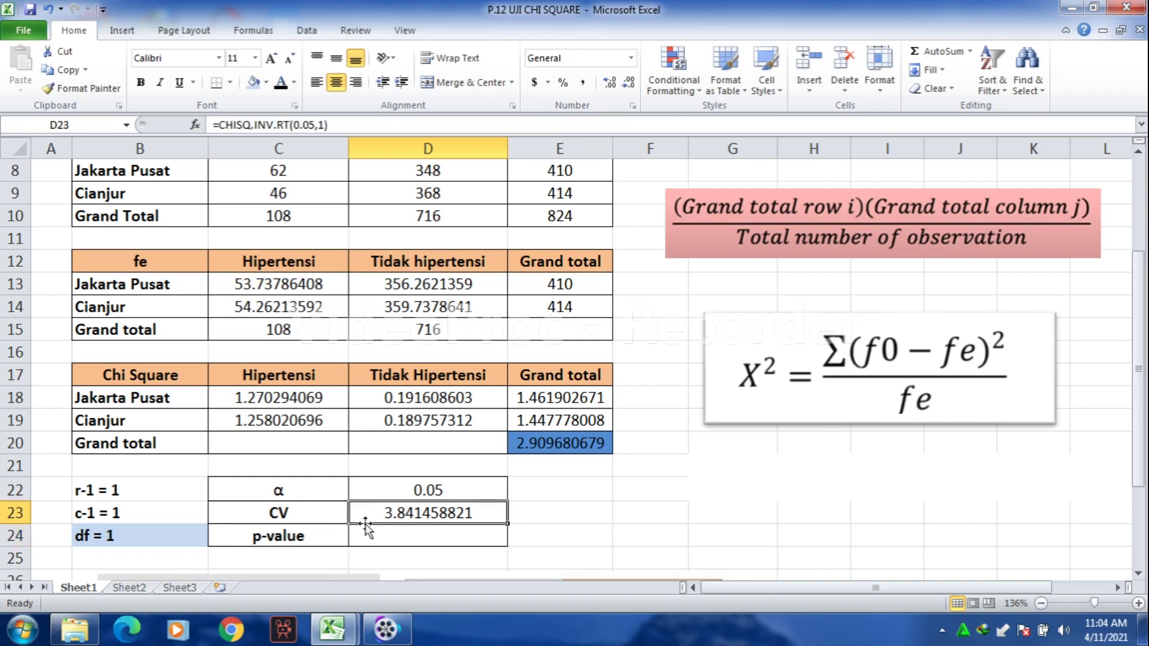
click(306, 514)
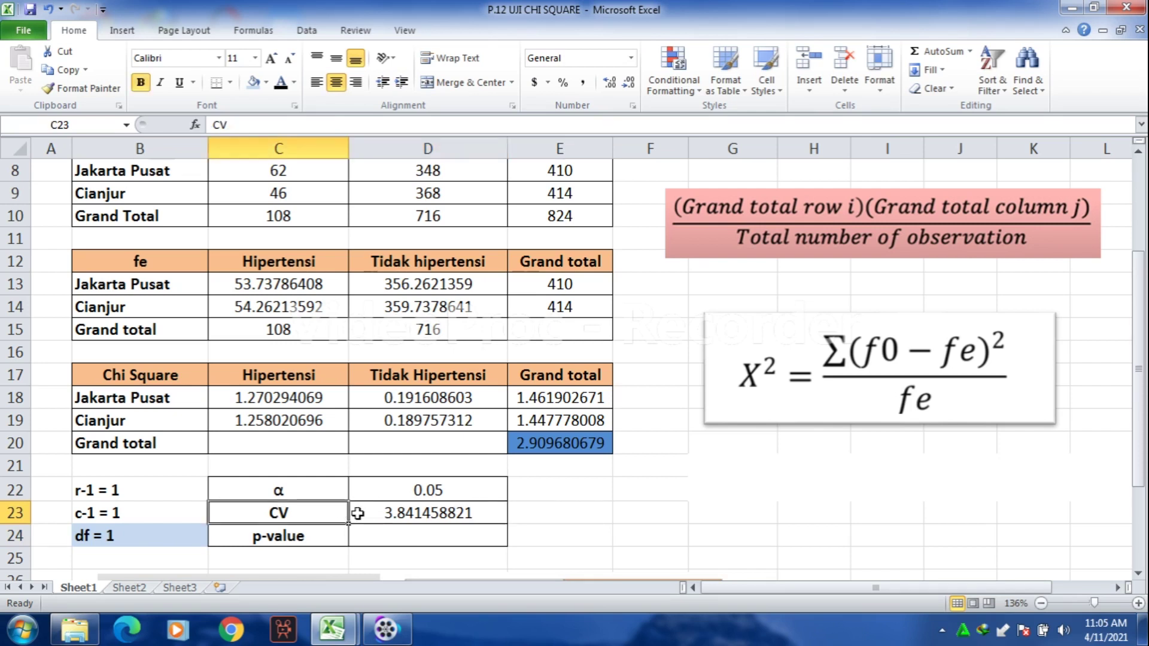
click(357, 513)
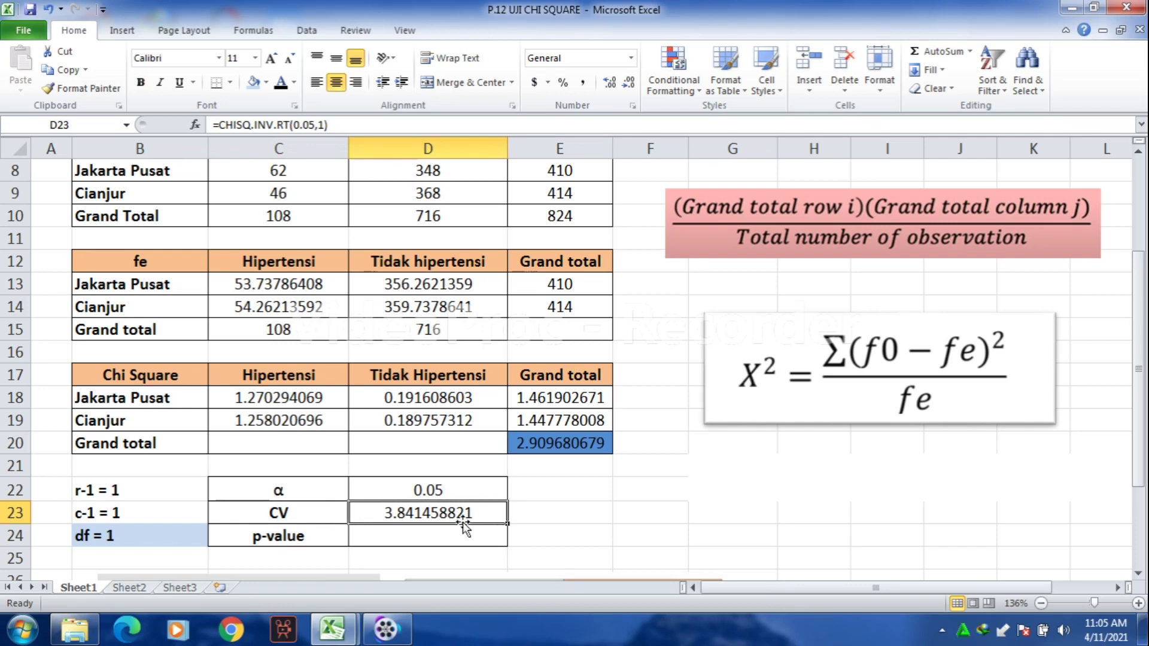
mouse_move(332, 629)
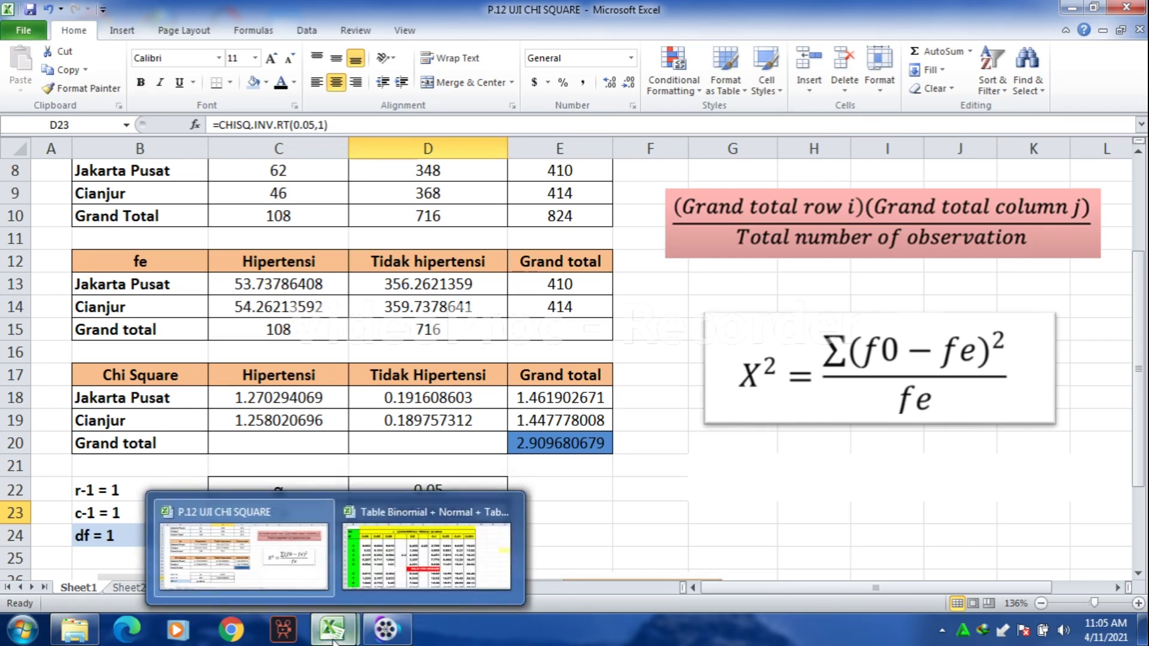
click(378, 563)
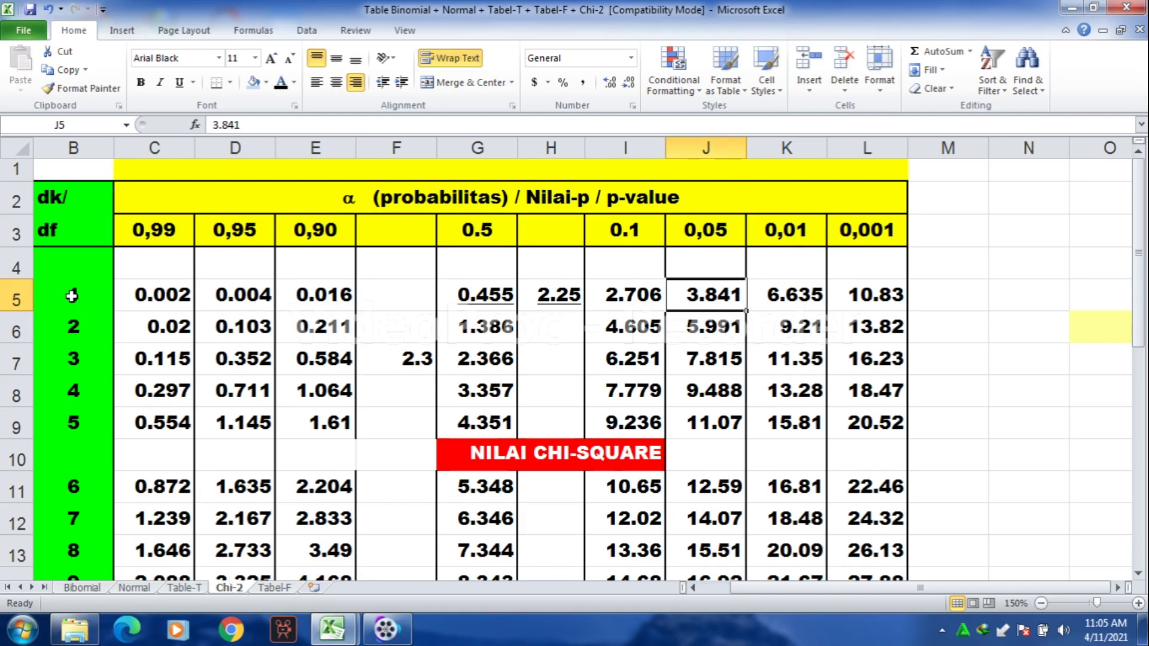
click(95, 294)
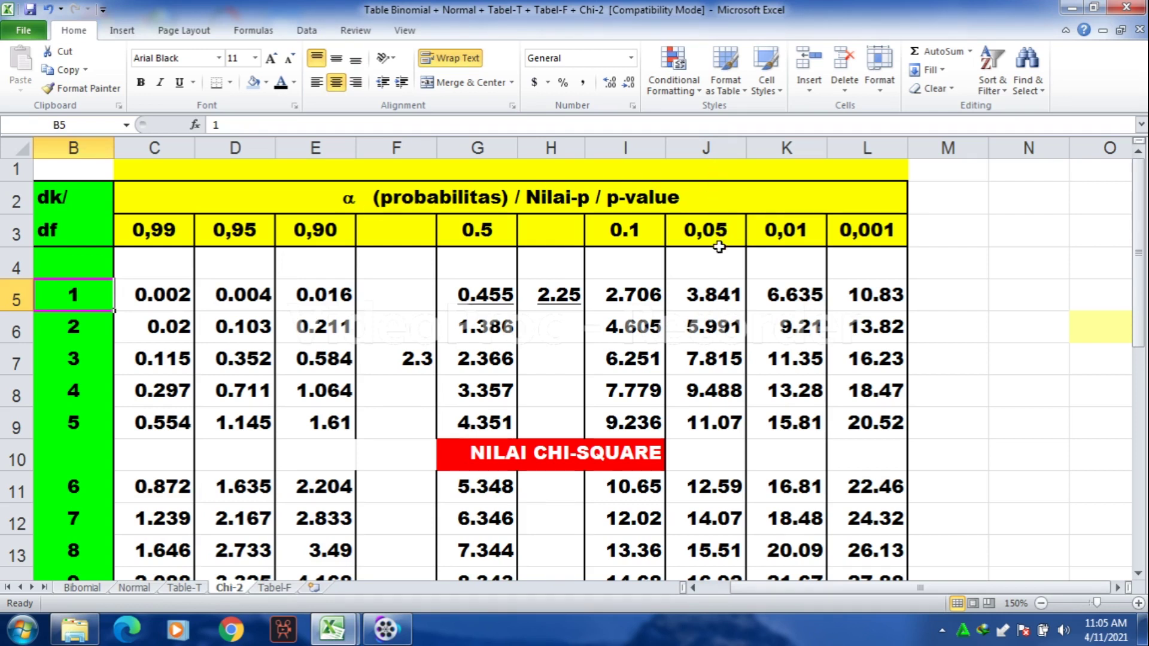
click(718, 227)
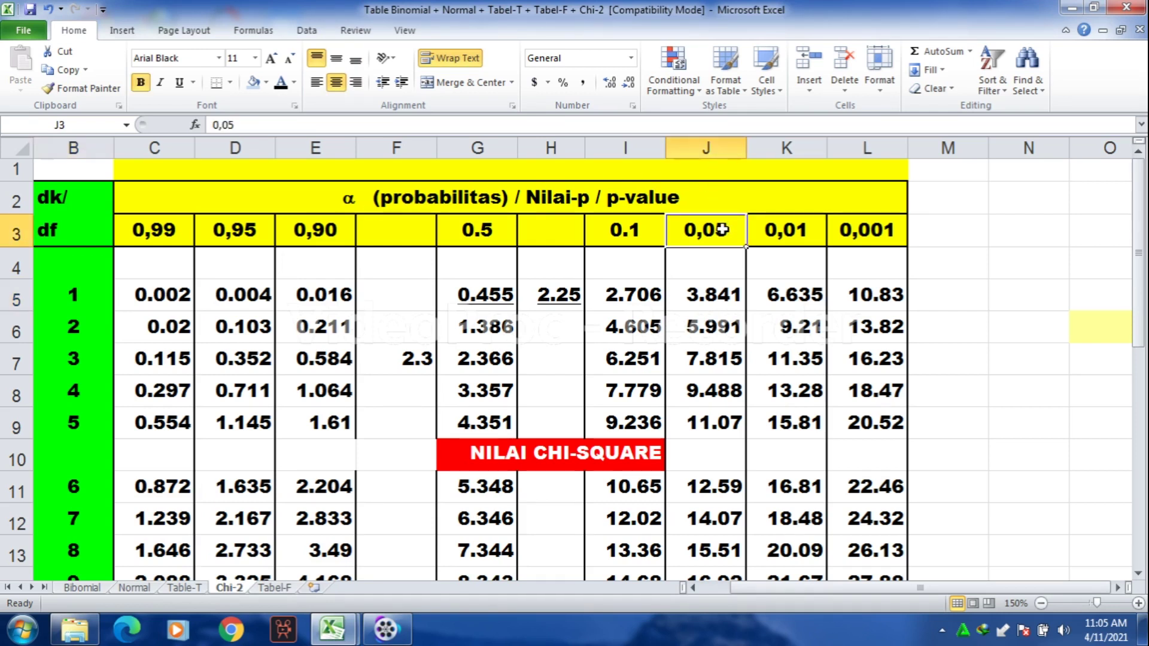
- Fill the critical value cell J5 in the Chi-2 table with light blue and return to the P.12 UJI CHI SQUARE workbook
click(718, 299)
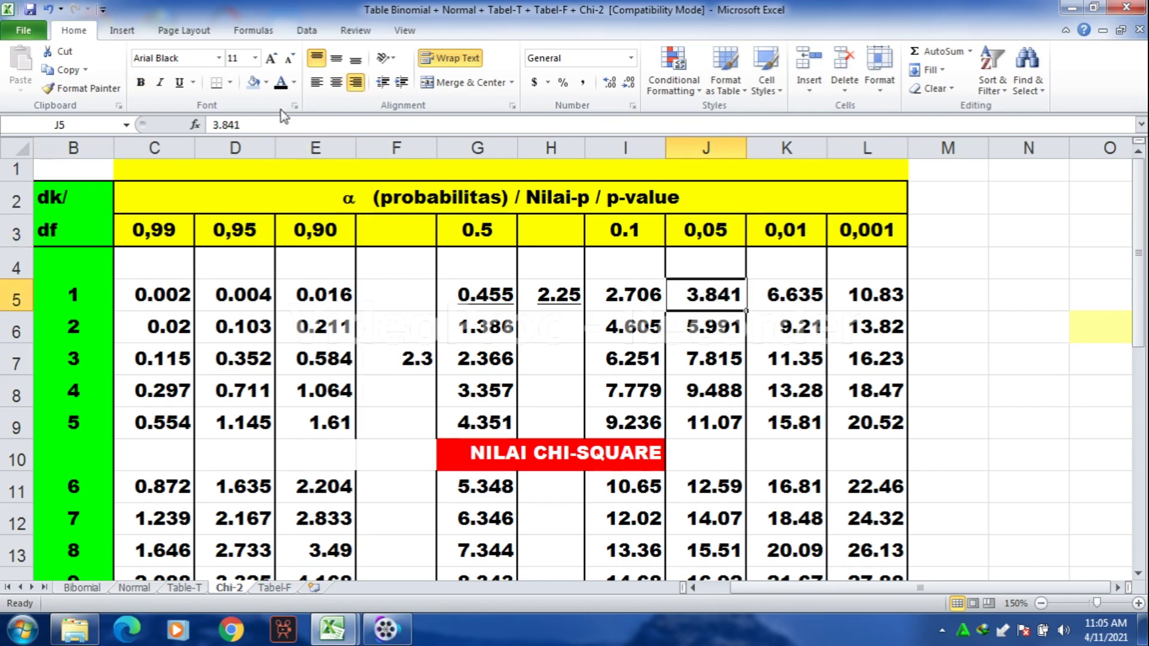
click(253, 82)
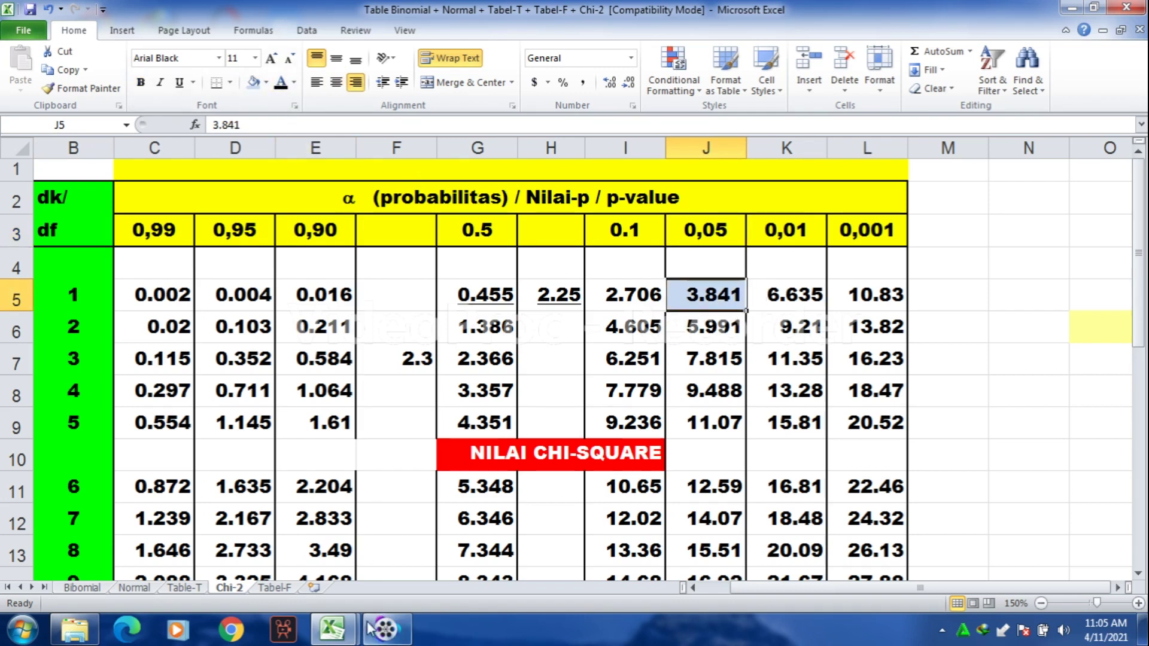
mouse_move(331, 617)
click(308, 573)
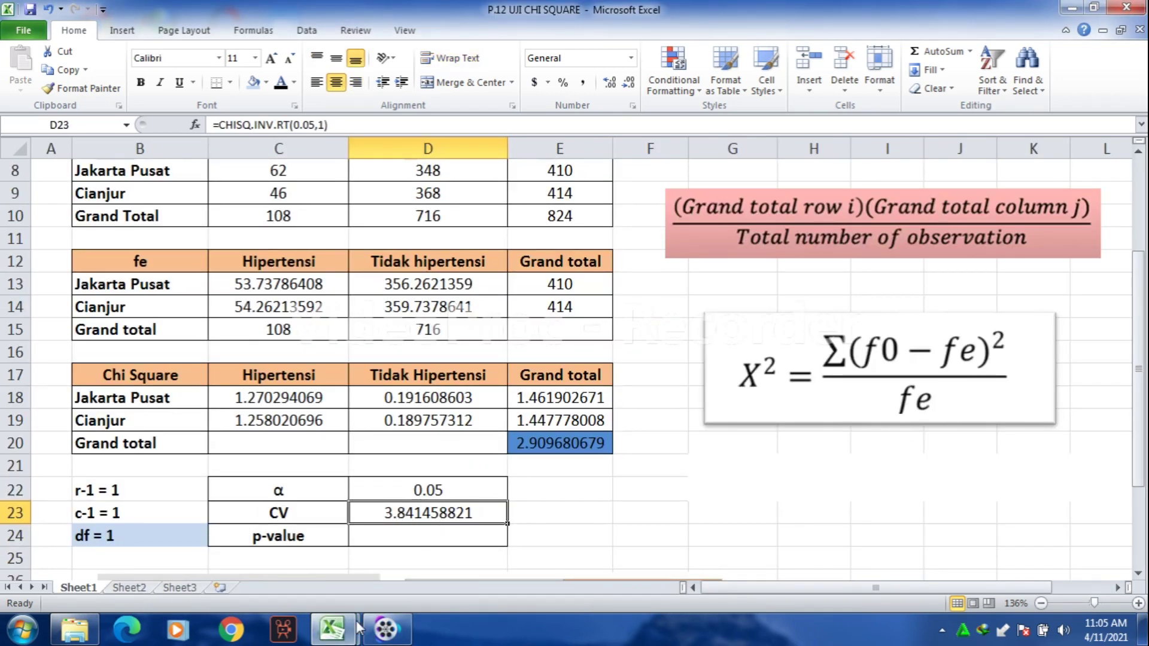
- Calculate the p-value in cell D24 with the formula =CHISQ.TEST(C8:D9,C13:D14)
mouse_move(357, 626)
click(415, 535)
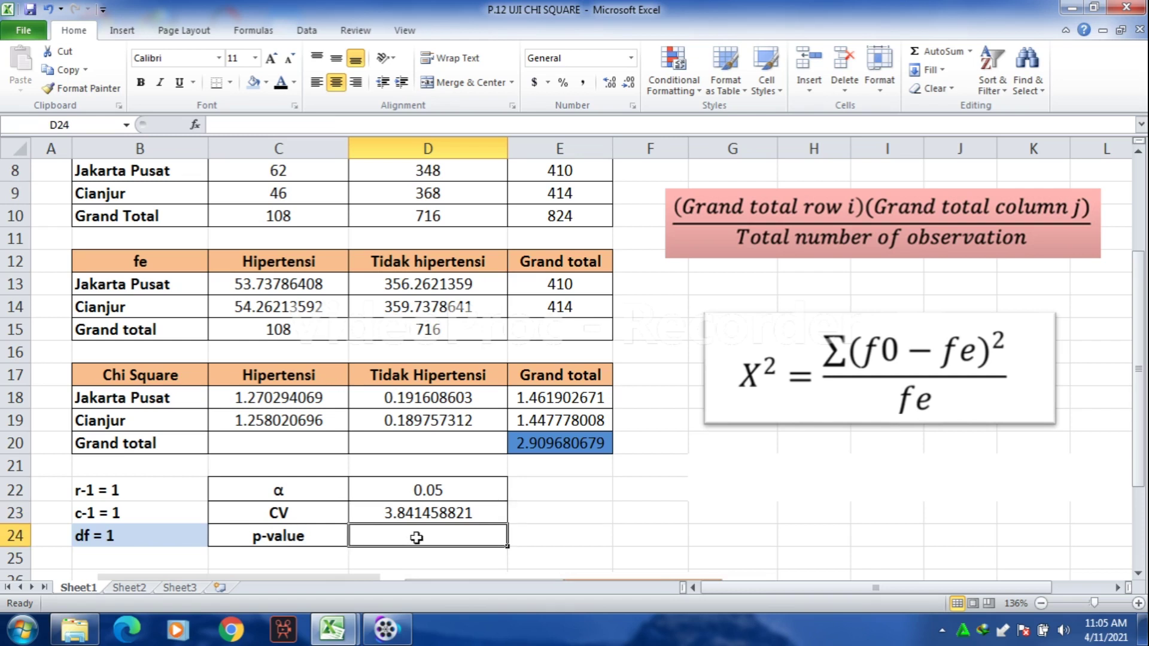
text(=)
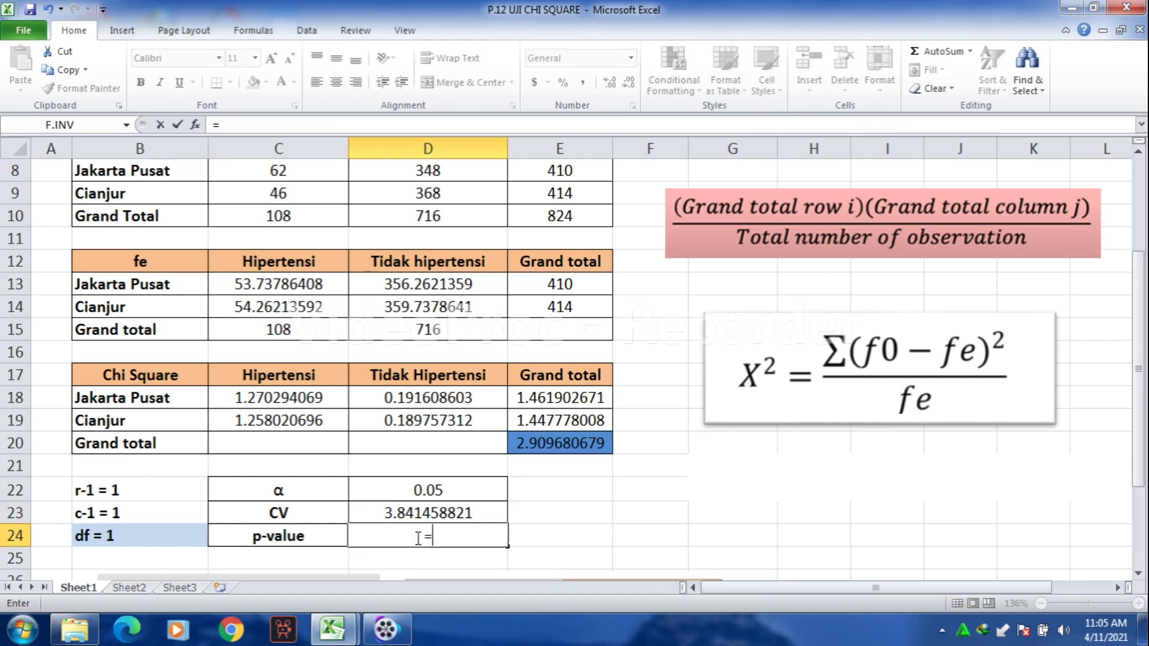
text(CHI)
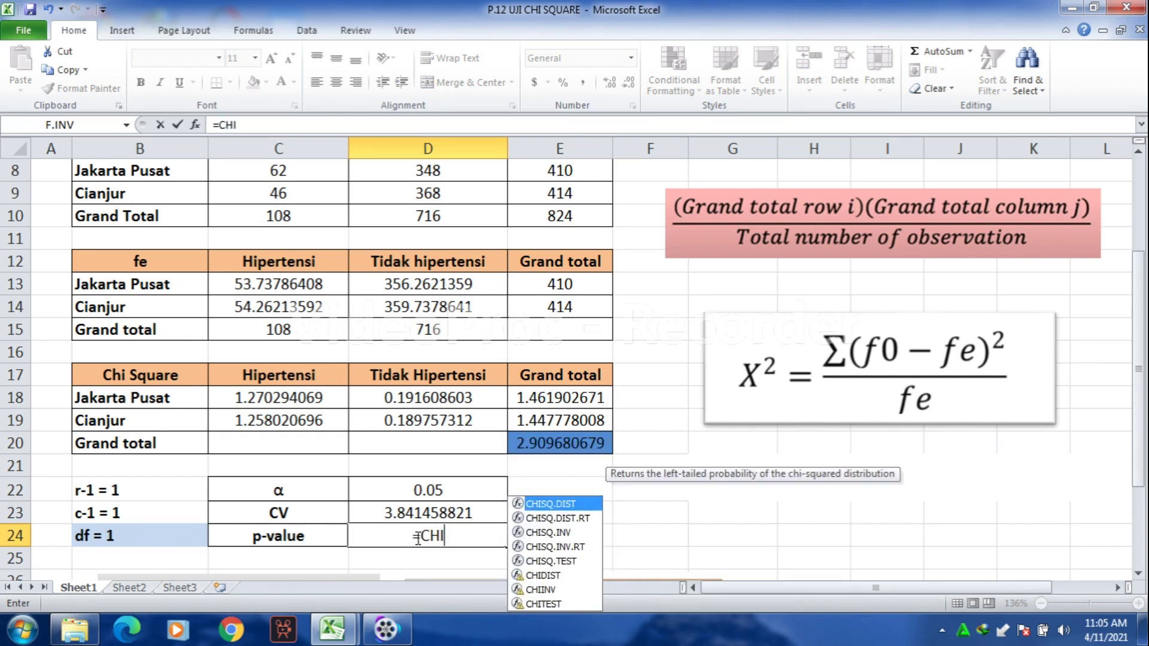
text(SQ)
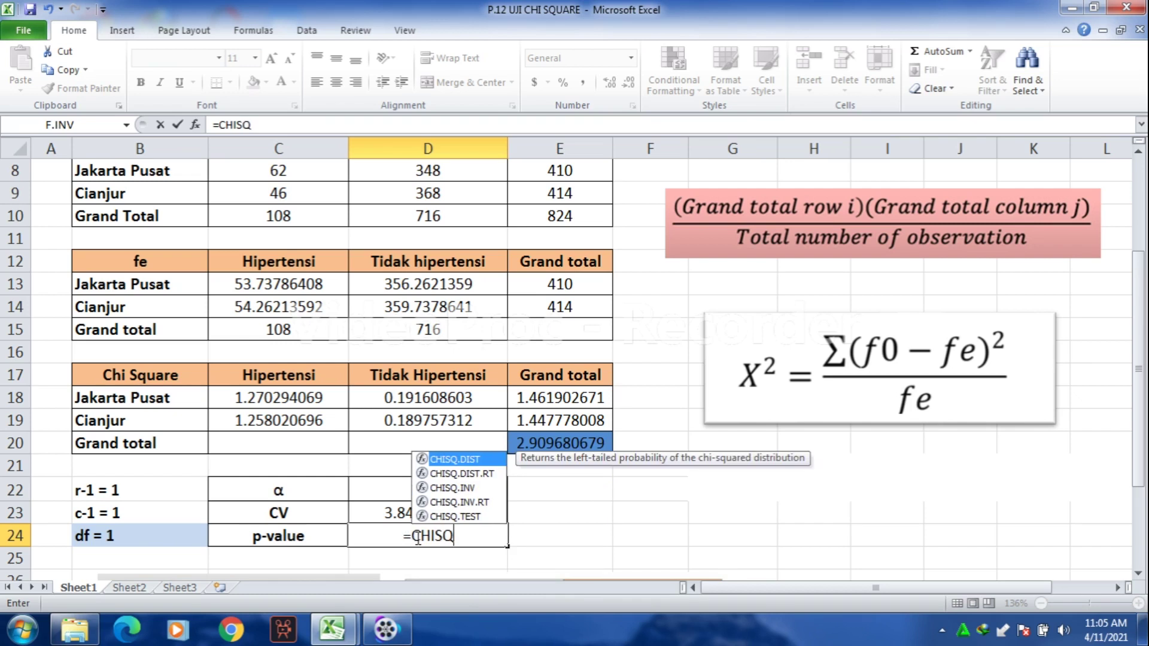
text(.TEST)
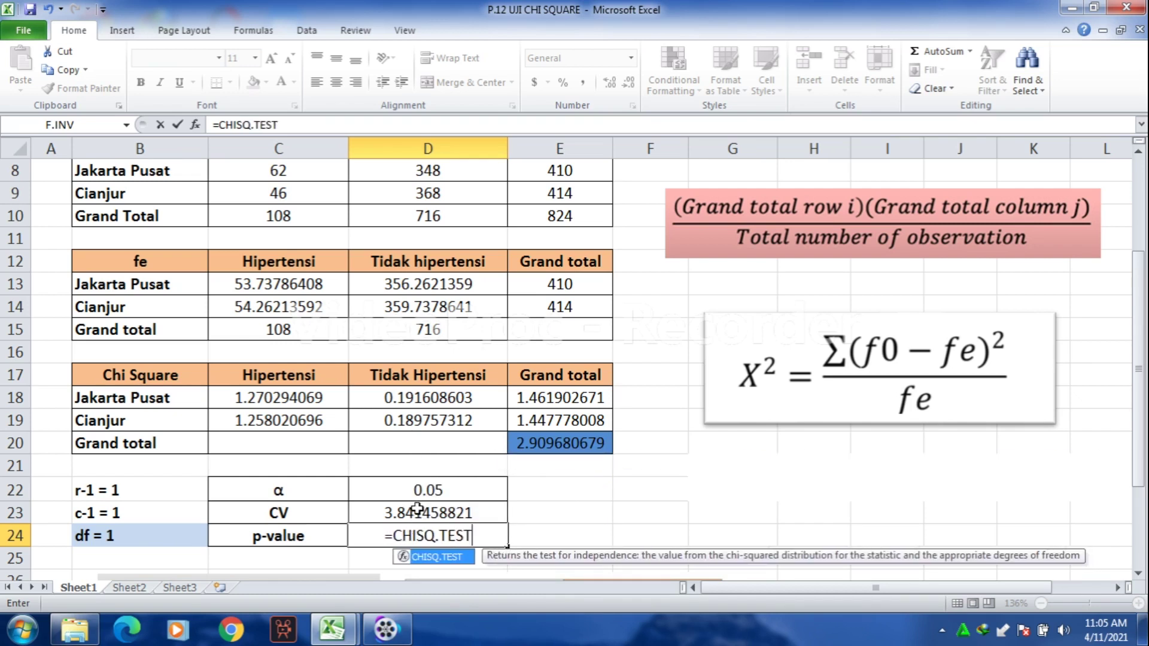
double_click(453, 557)
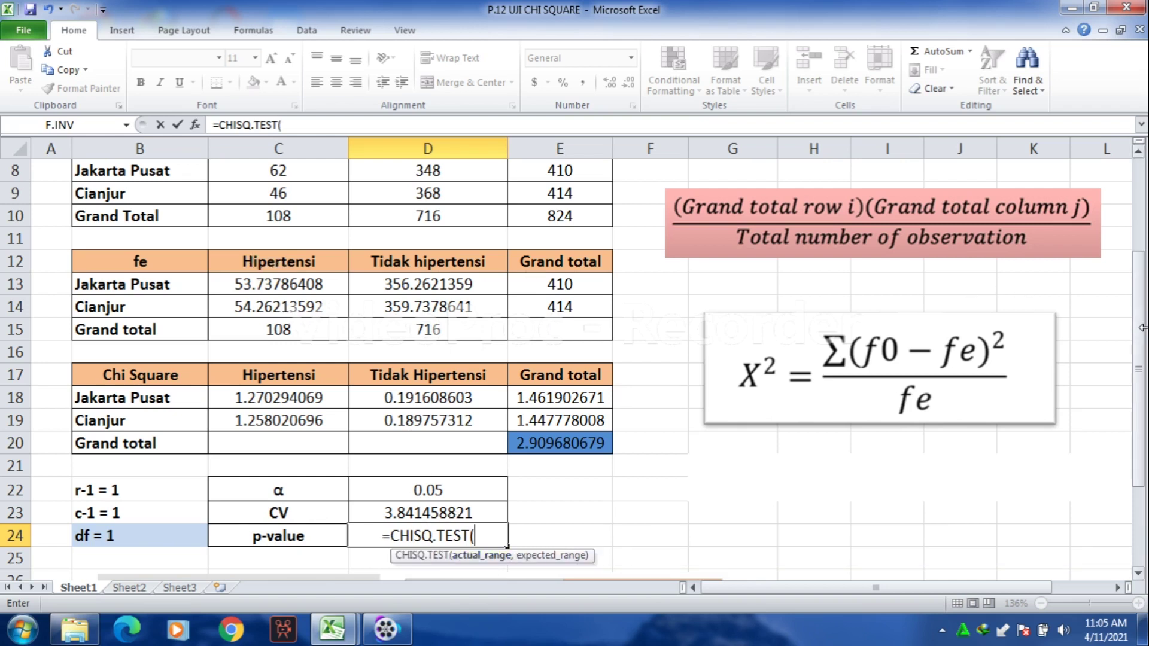
drag(1139, 338, 1140, 328)
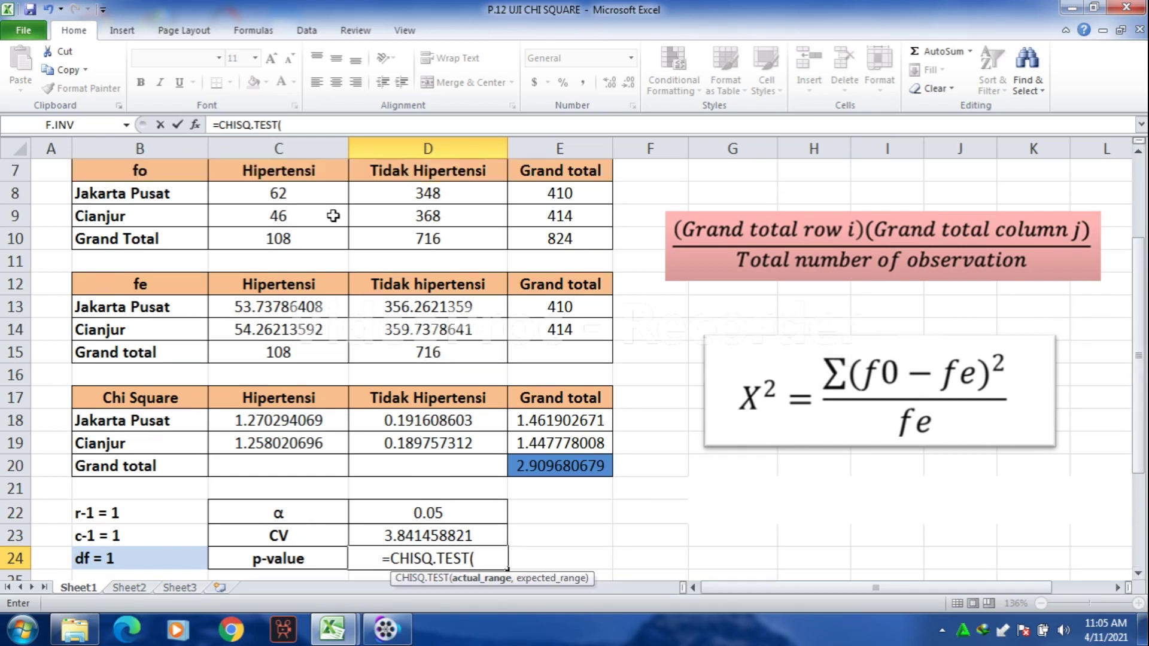
drag(255, 192, 432, 213)
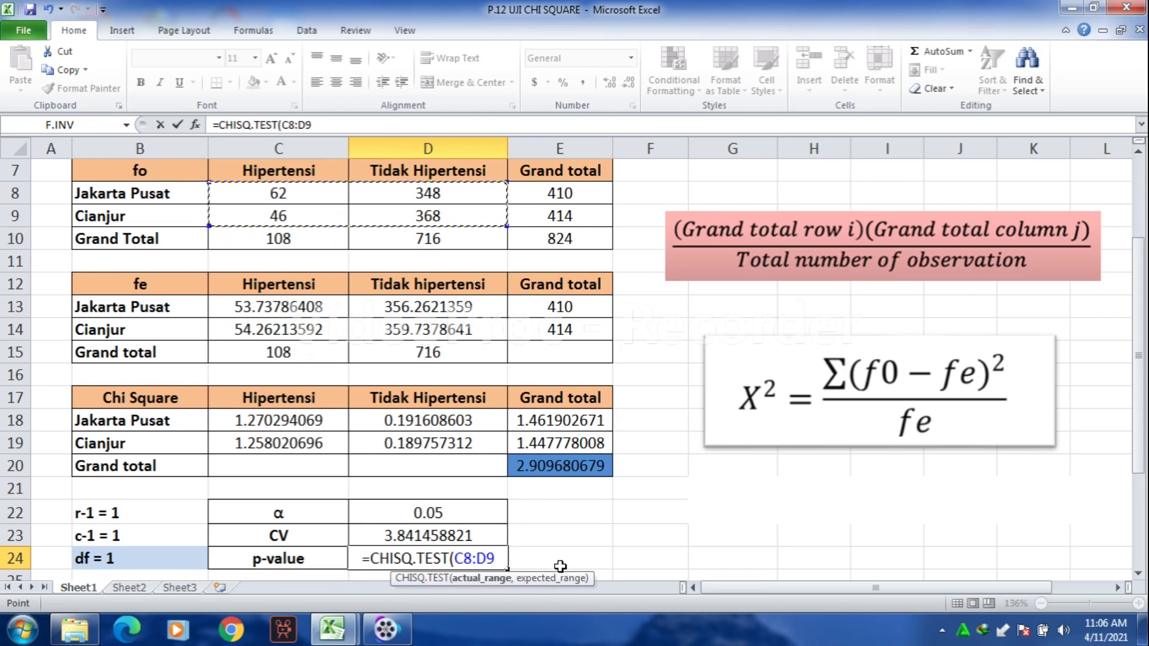
text(,)
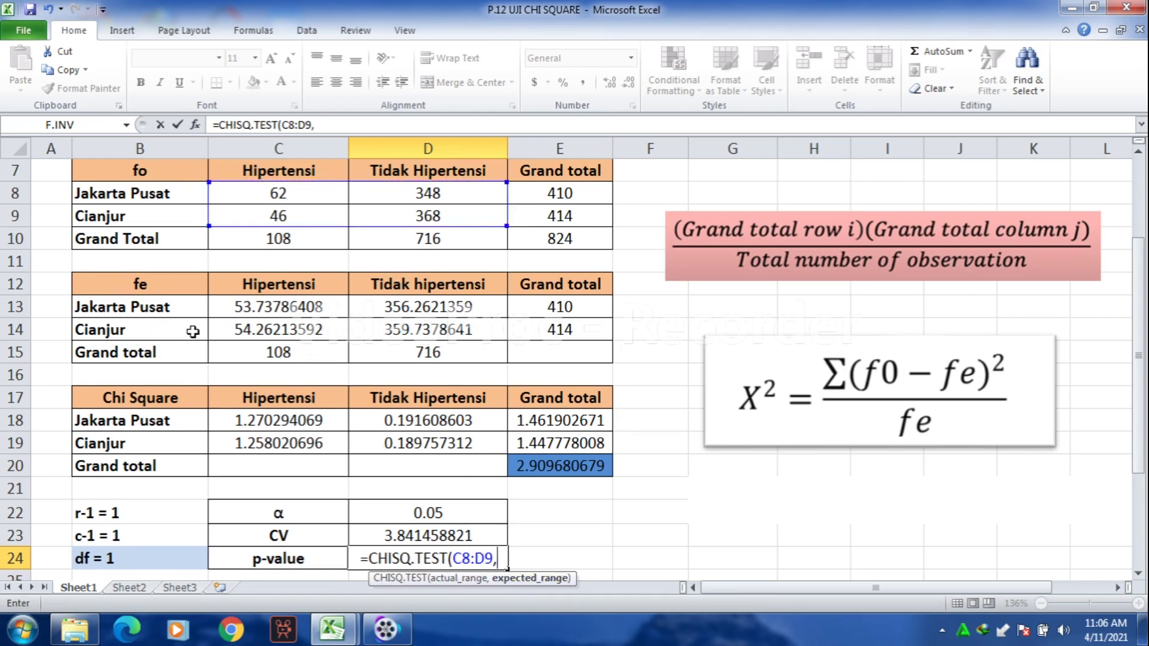
drag(239, 306, 392, 334)
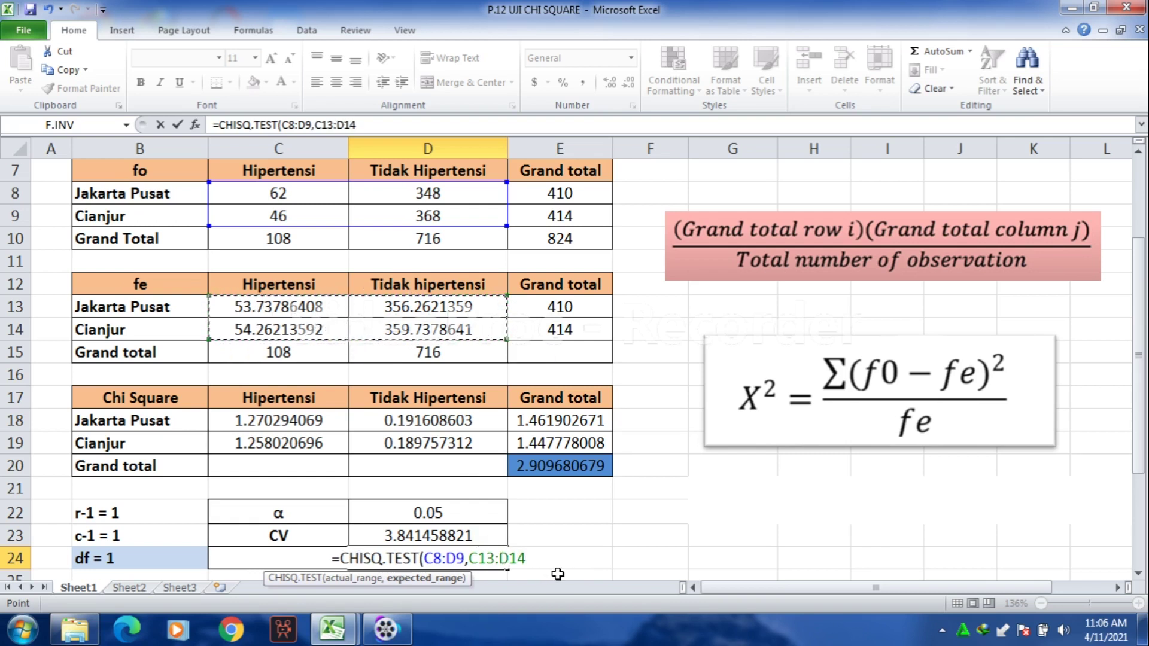
text())
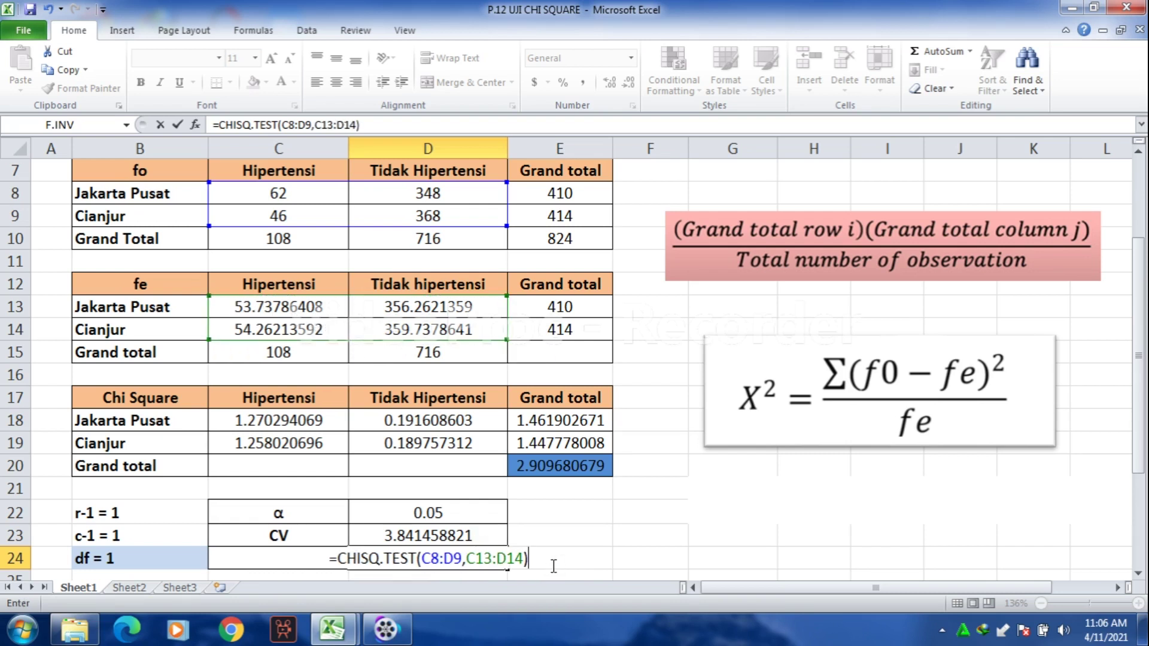
key(Return)
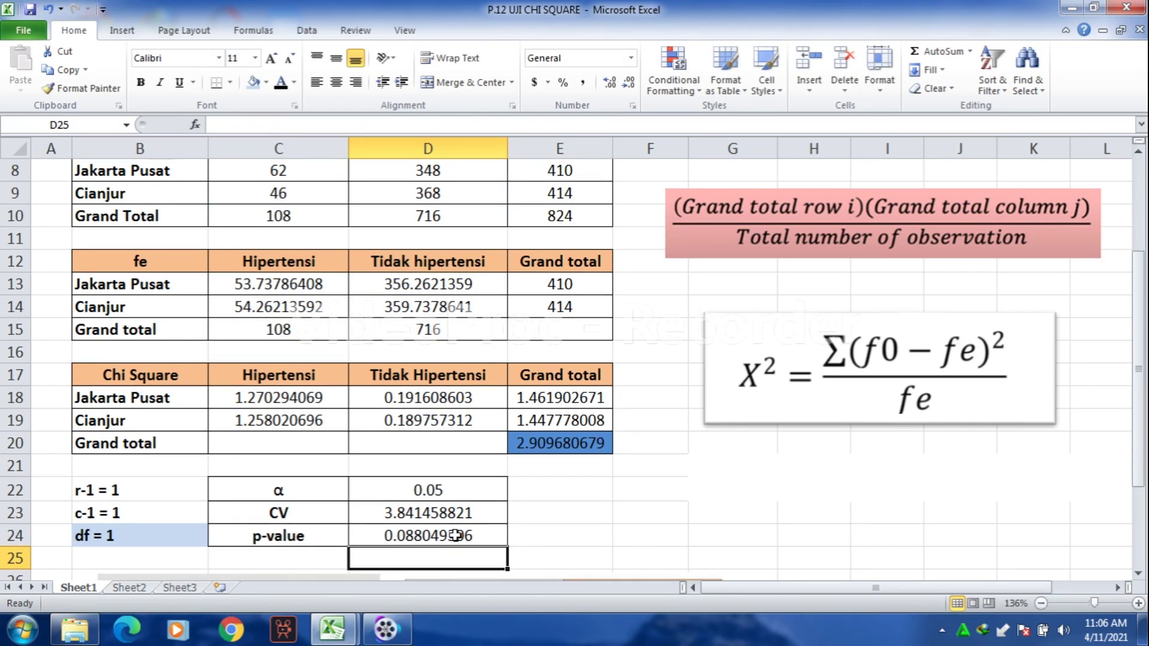
- Fill the α, CV and p-value label cells C22:C24 with the purple theme colour
drag(289, 491, 295, 536)
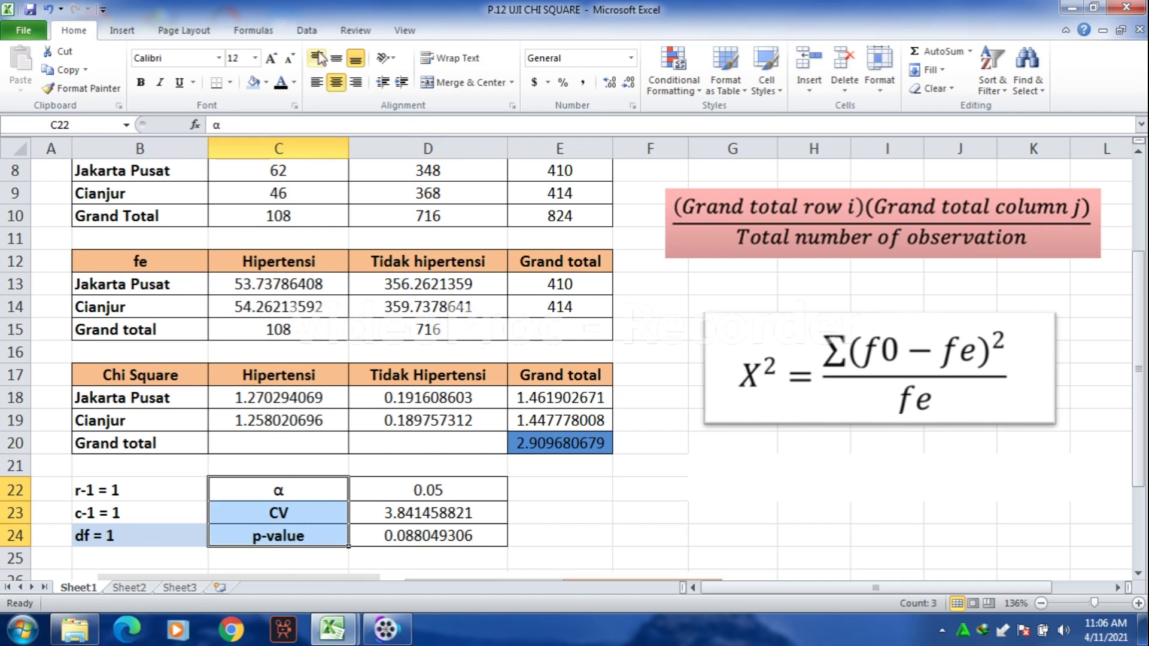
click(266, 82)
click(352, 116)
- Fill the α, CV and p-value result cells D22:D24 with a light blue theme colour
drag(492, 498, 495, 534)
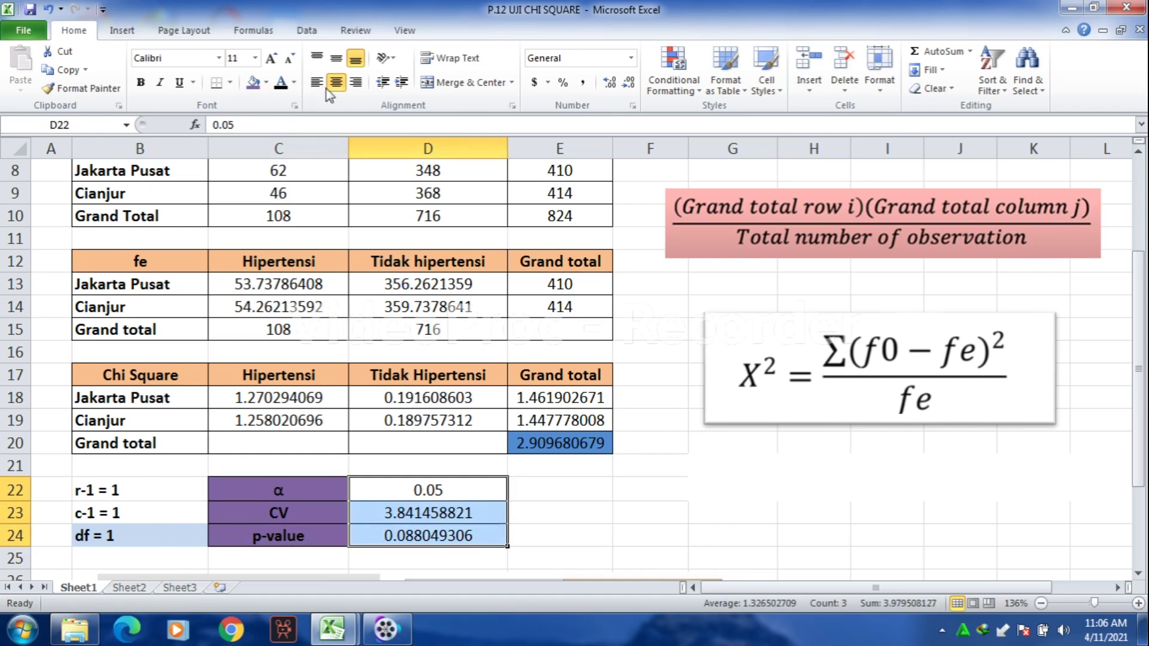
click(265, 82)
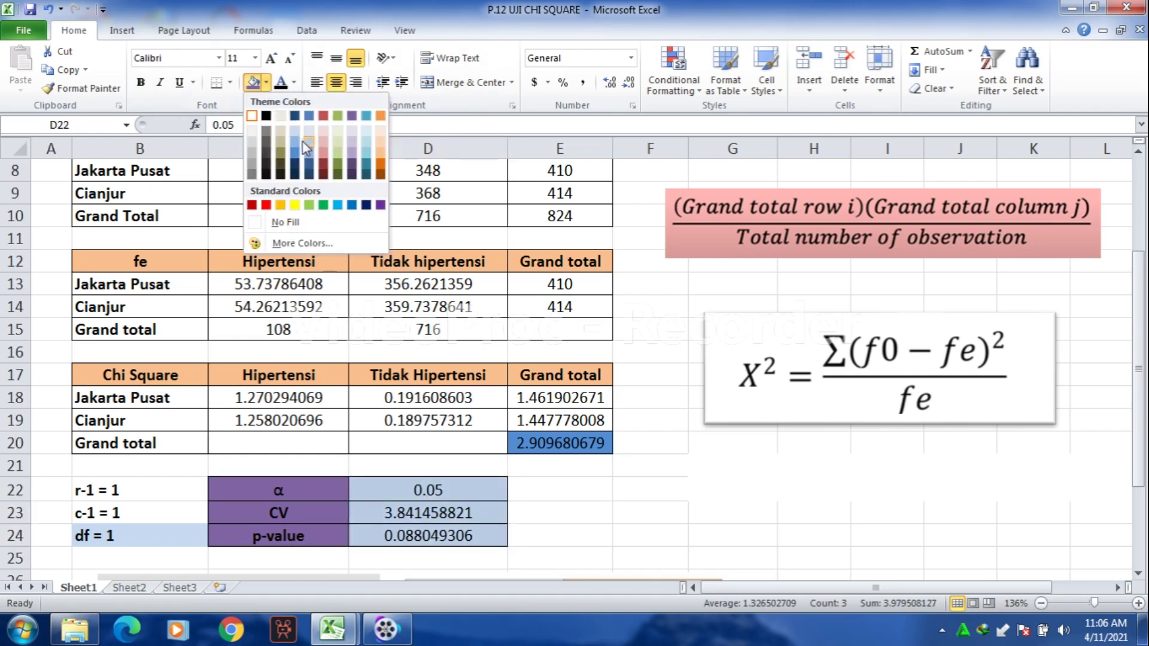
click(296, 132)
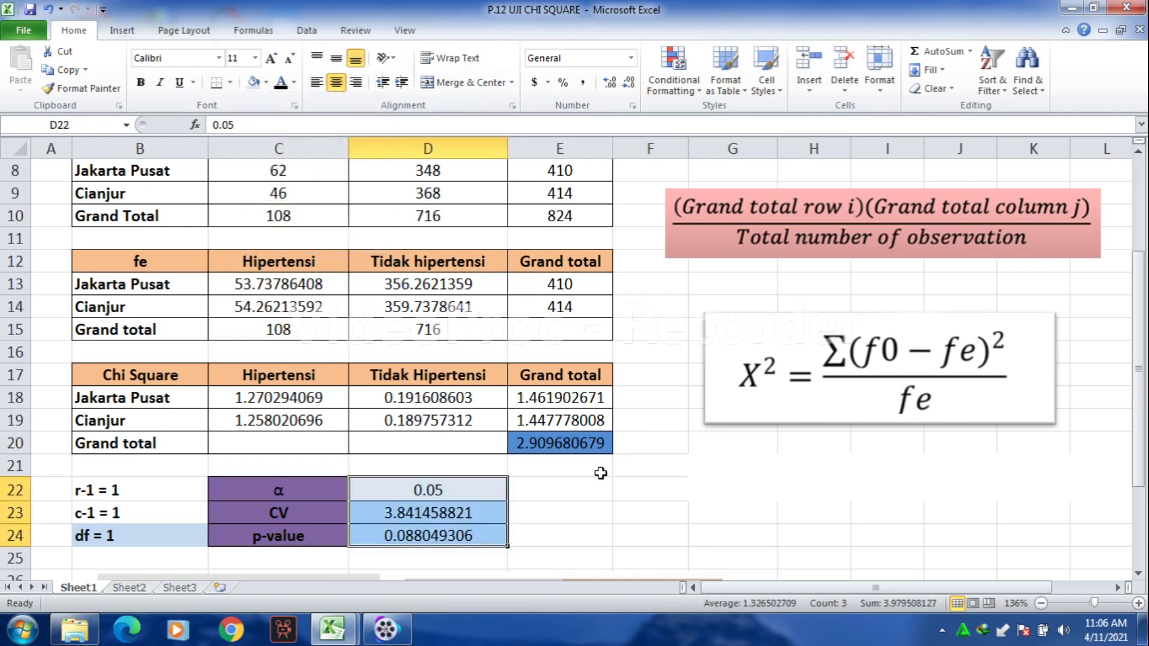
click(598, 470)
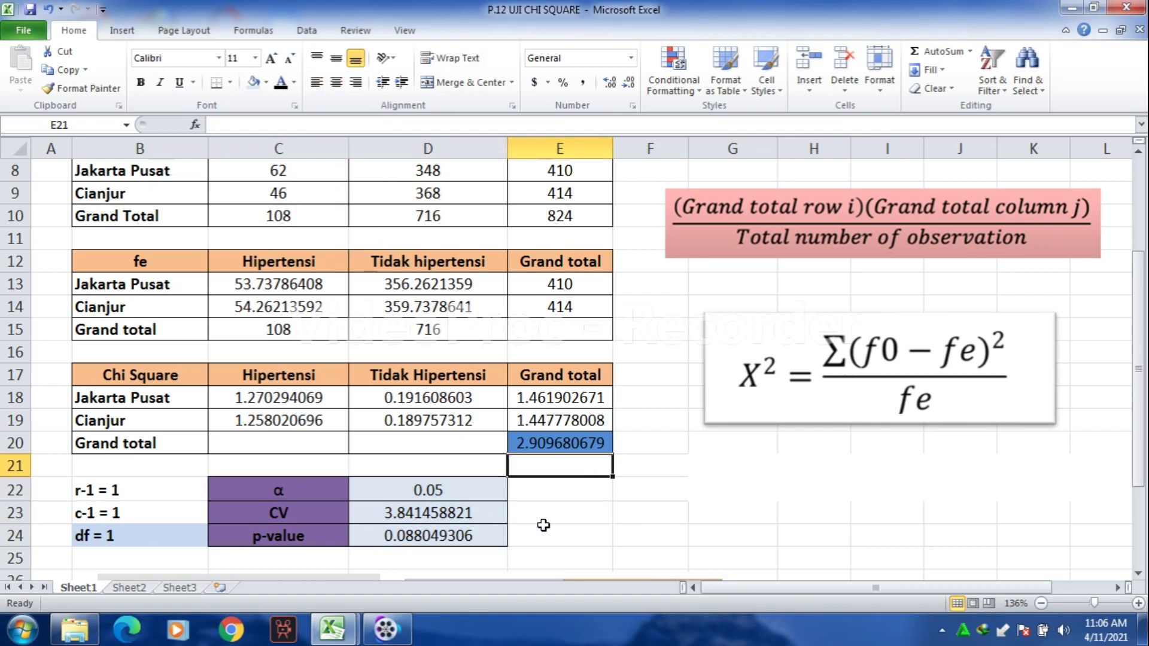
- Compare the p-value in D24 with α in D22 against the decision rules below the results
click(609, 509)
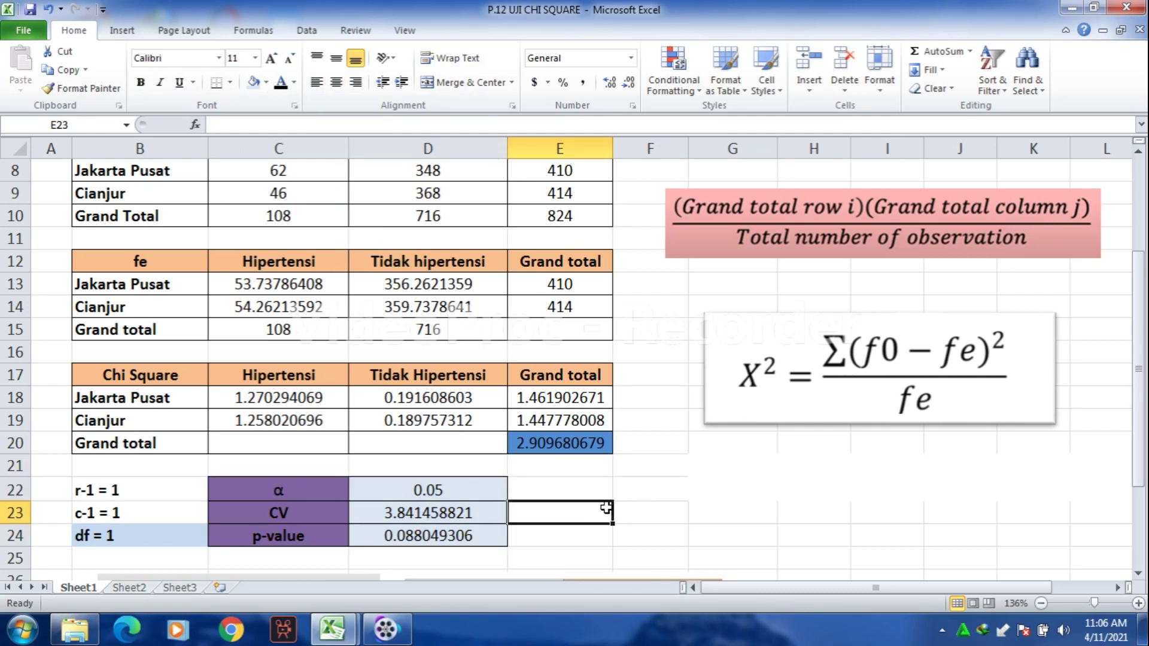
scroll(606, 507, down, 1)
scroll(606, 507, down, 1)
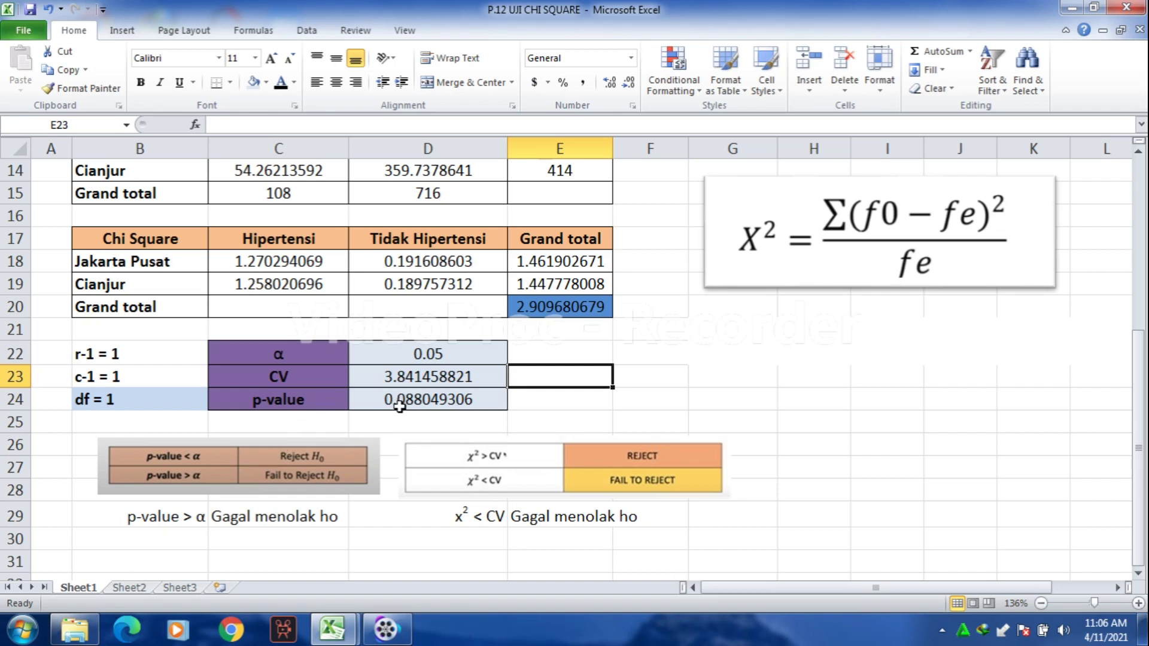
click(441, 409)
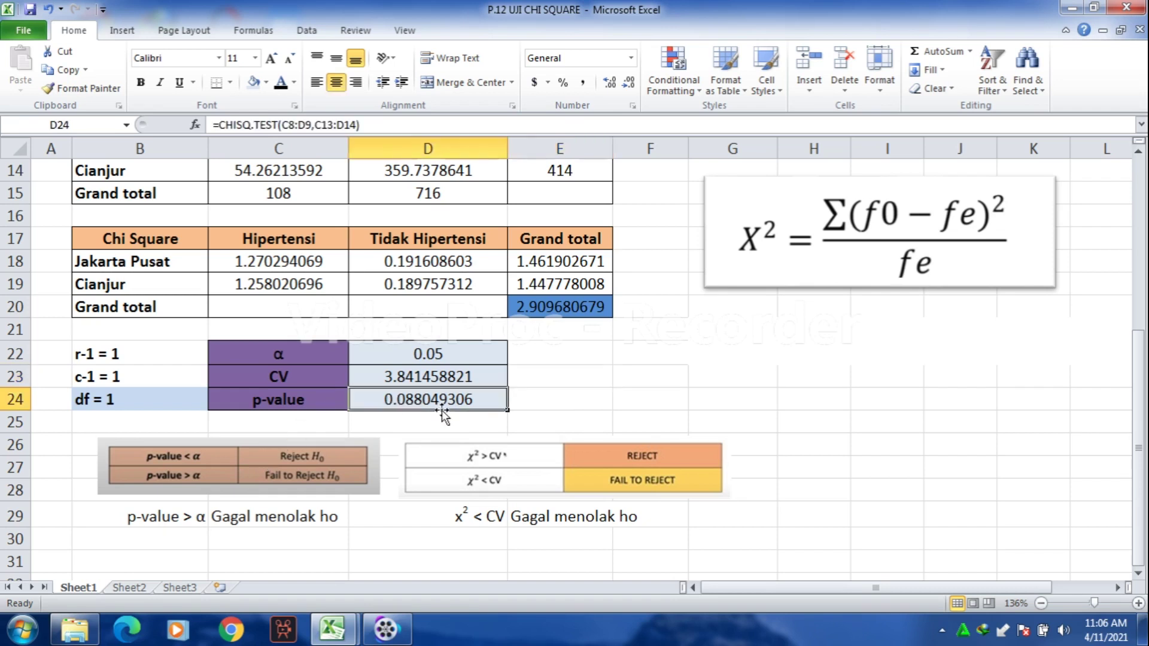
click(475, 352)
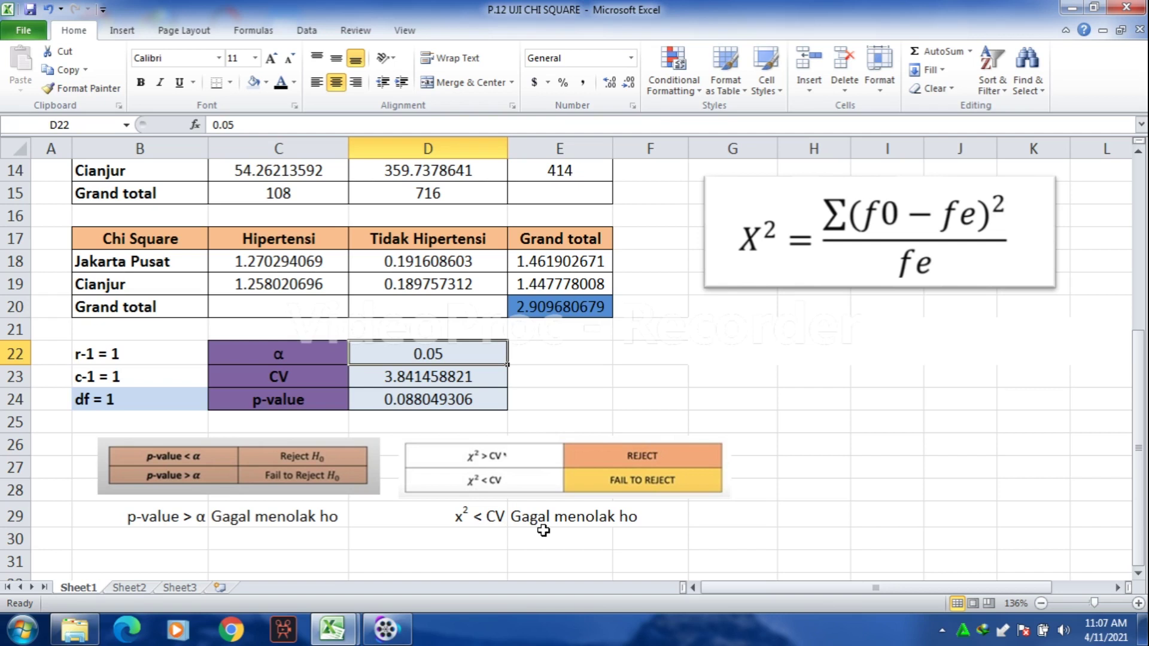
- Enter the heading "Kesimpulan :" in cell G21 and fill it with light blue
click(720, 329)
text(K)
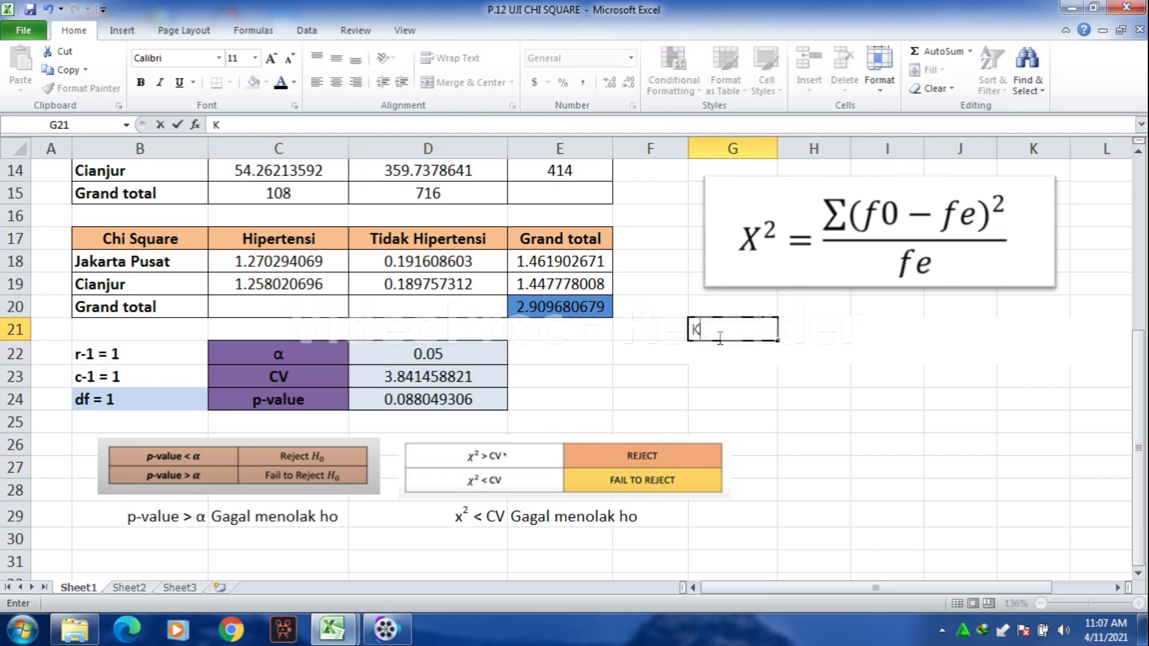
text(esimpulan :)
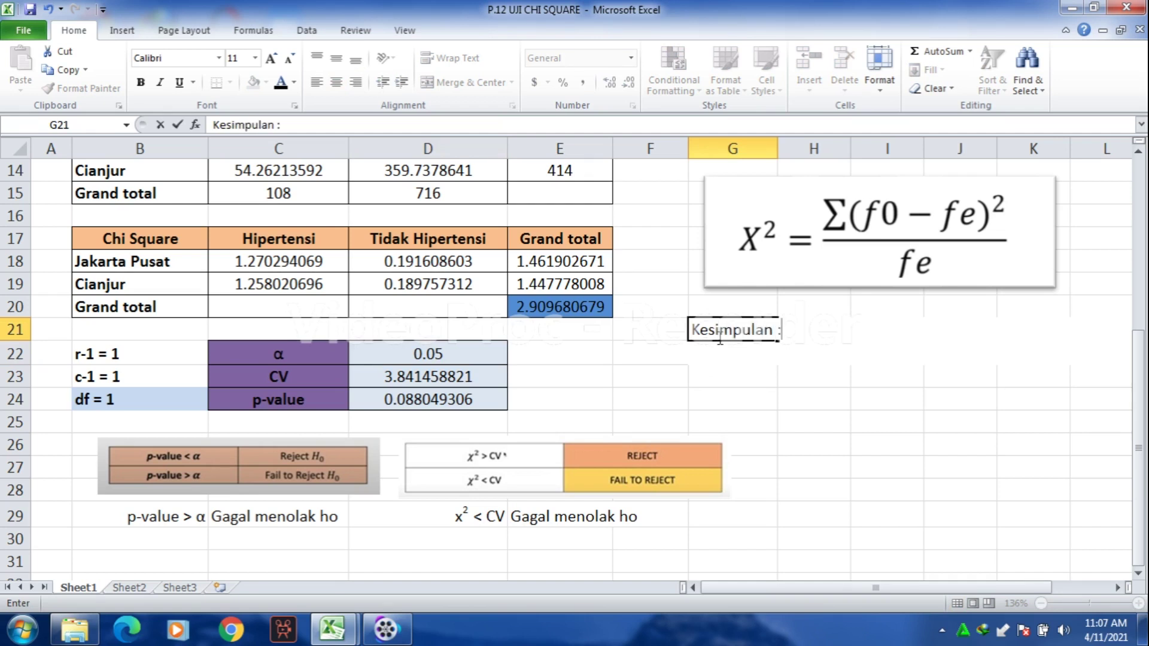
click(749, 328)
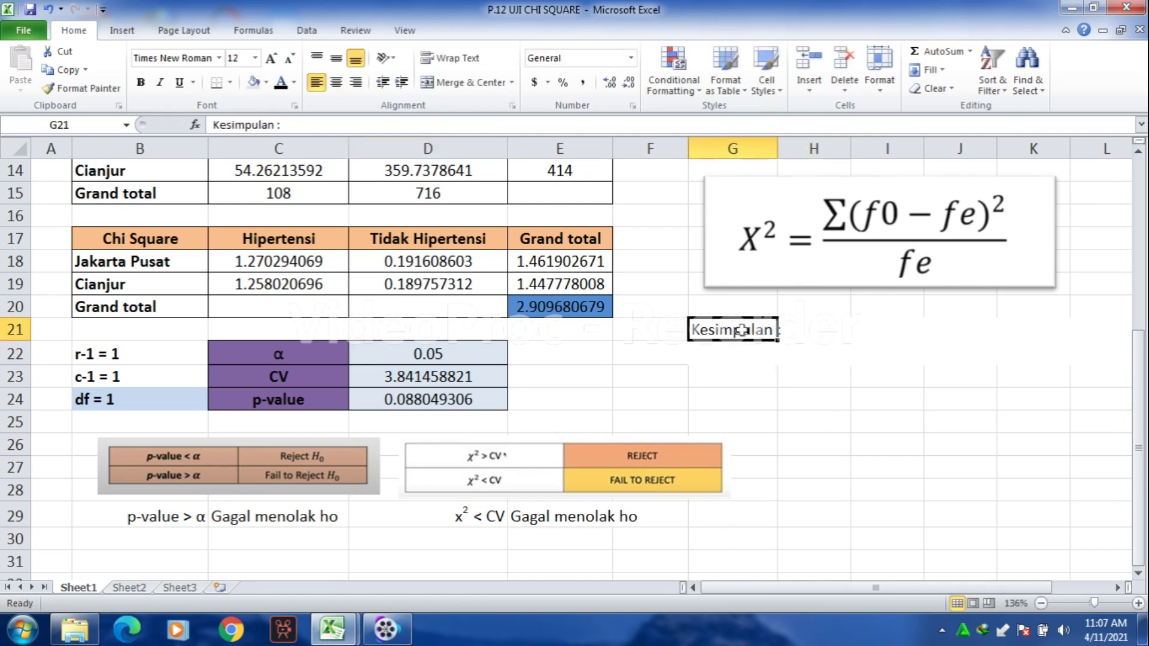
click(253, 82)
click(737, 352)
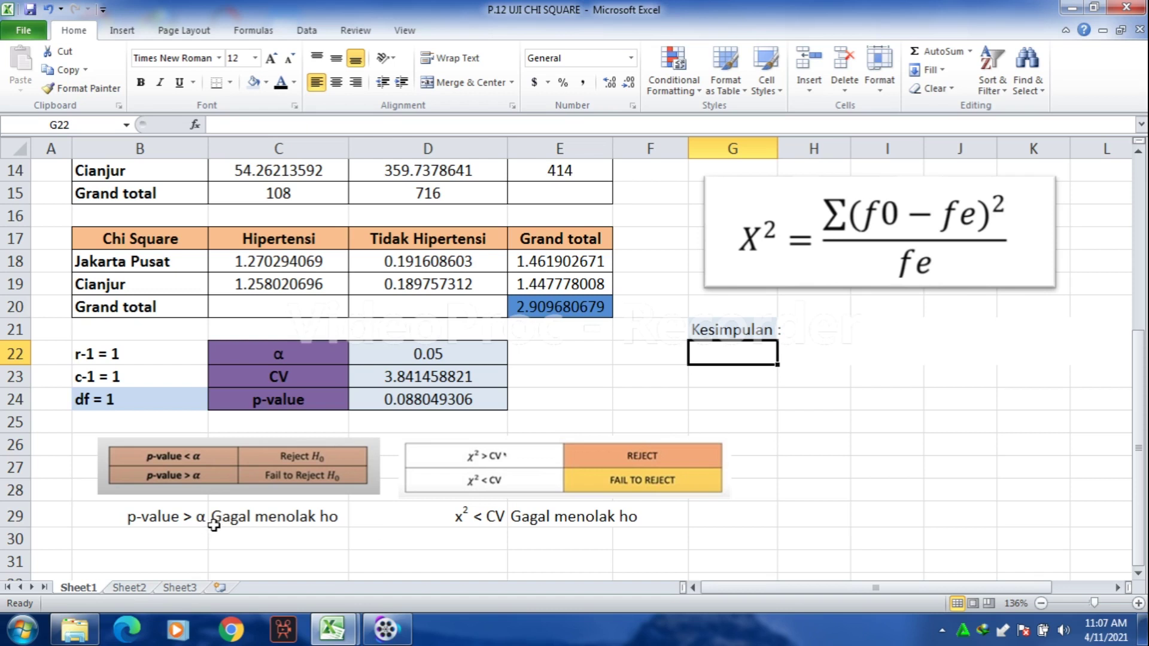
- Copy the h1 statement in D21:K21 of Sheet2 into cell G22 of Sheet1, below the "Kesimpulan :" heading
click(282, 522)
click(591, 520)
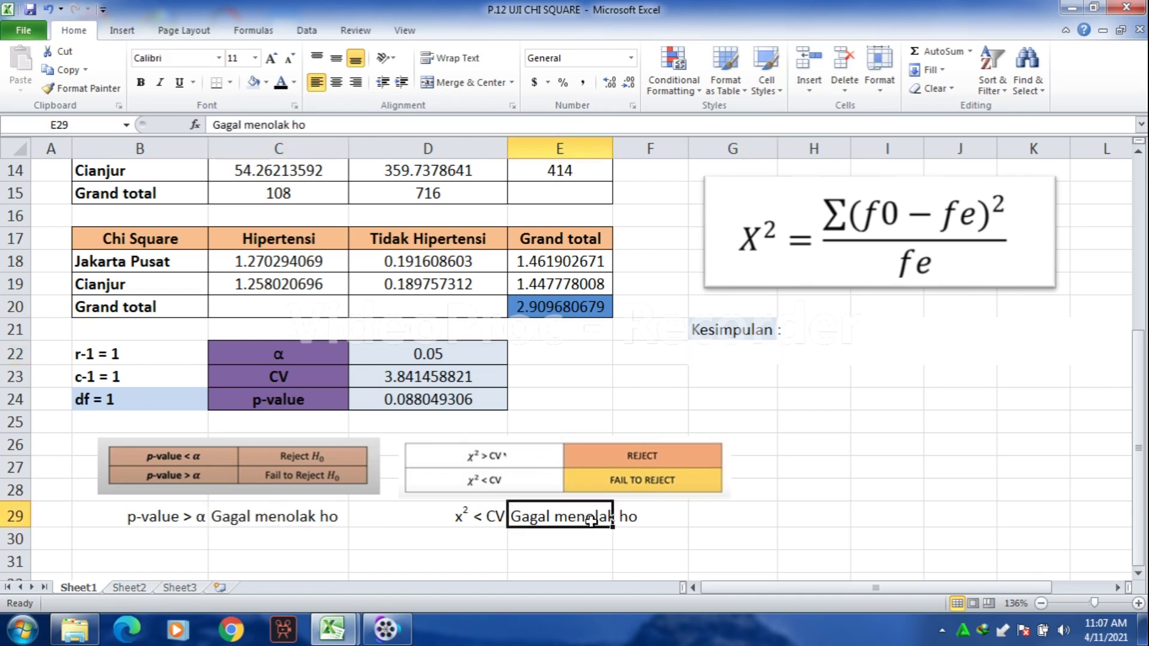
click(130, 588)
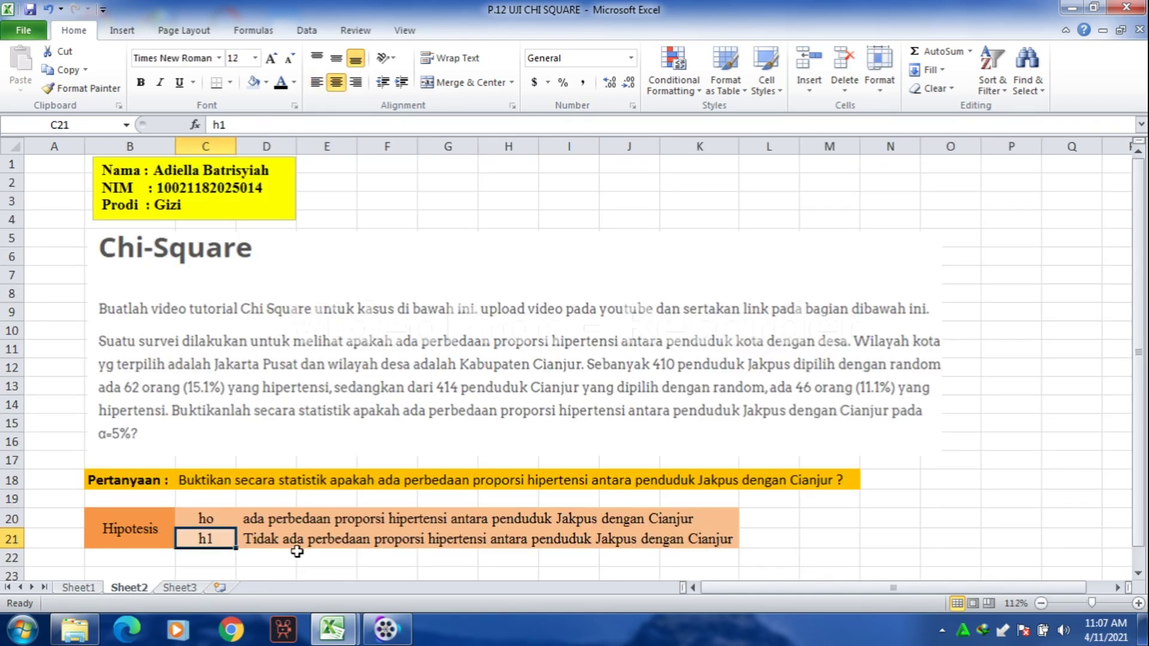
drag(249, 543, 706, 538)
click(40, 69)
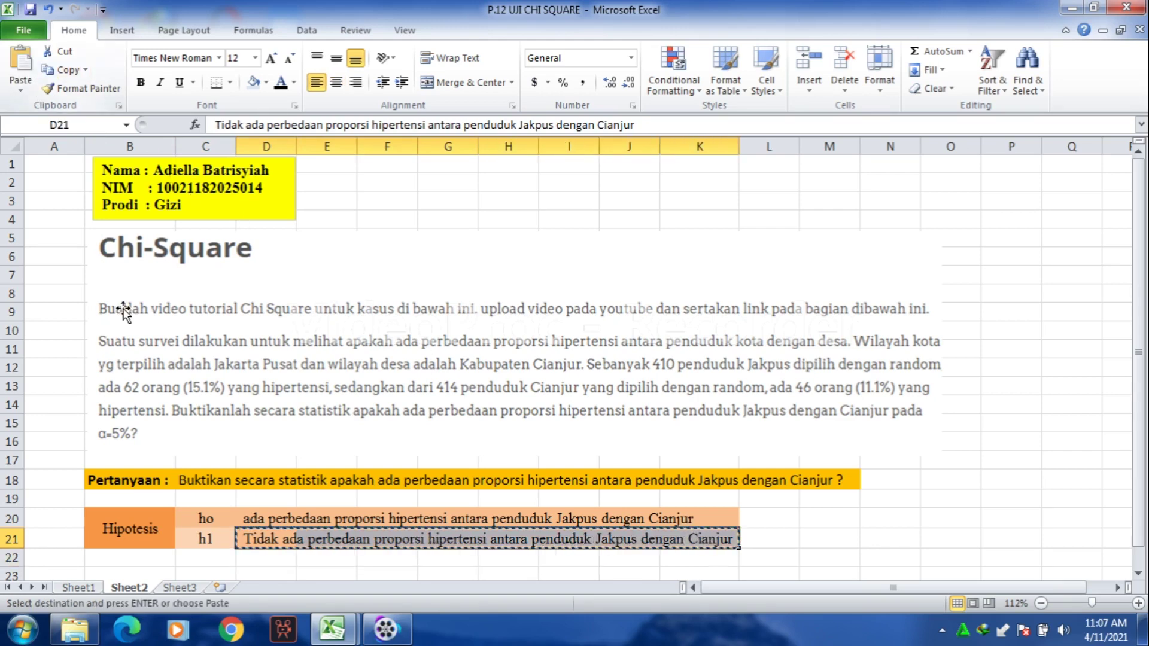
click(82, 588)
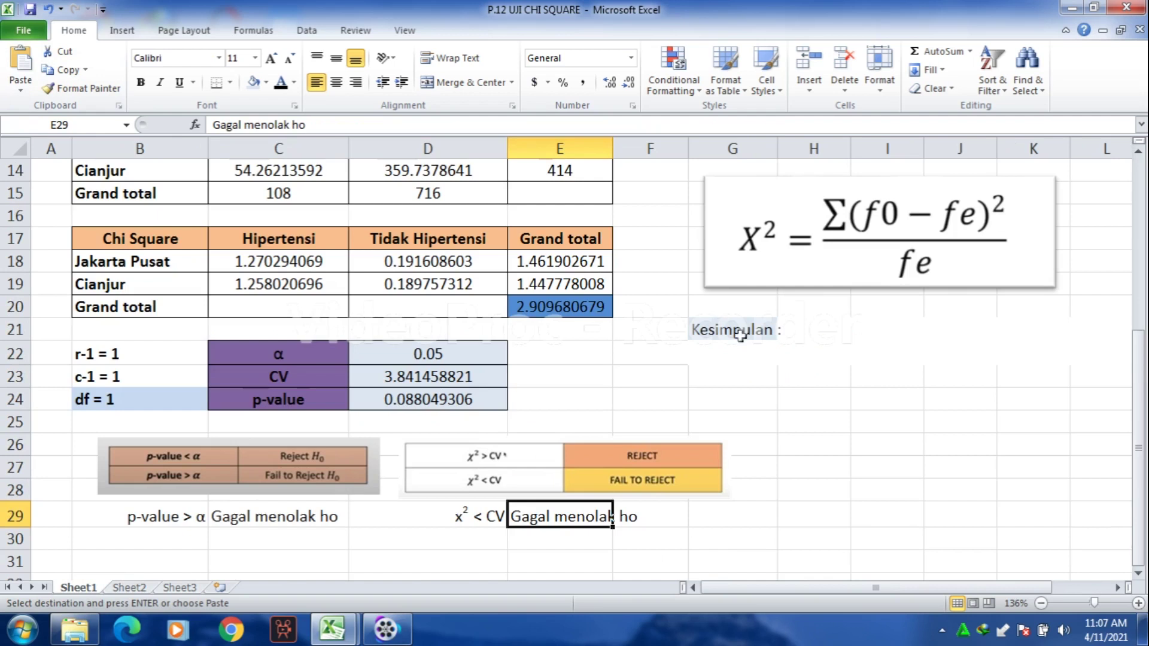
click(756, 359)
key(ctrl+v)
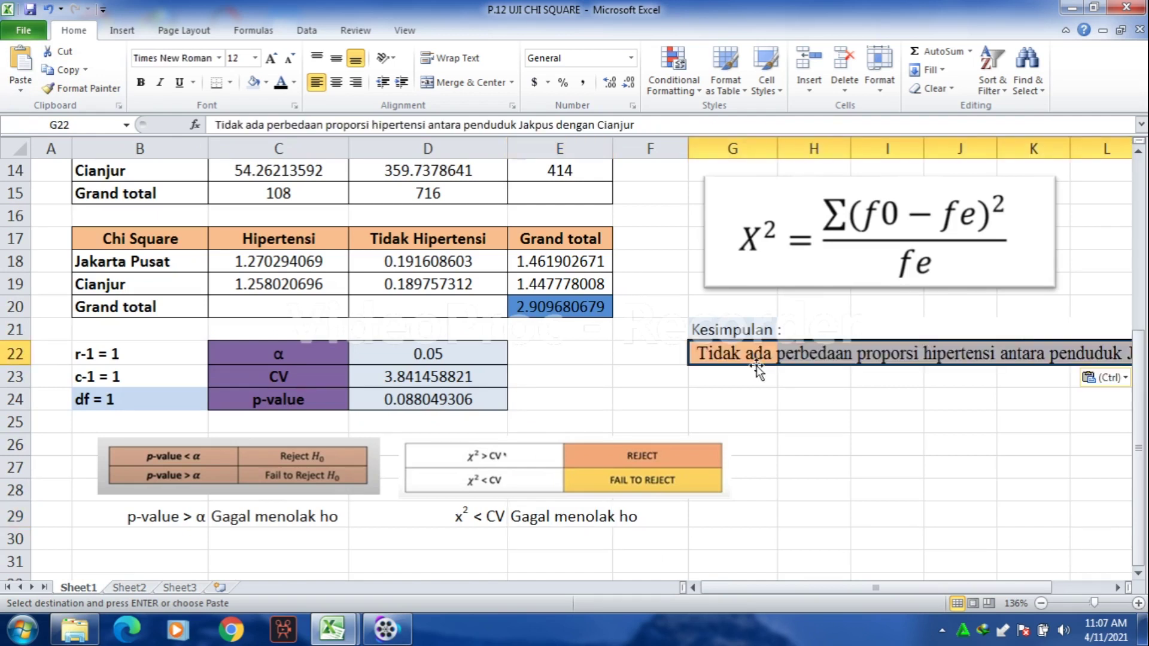
drag(778, 589, 795, 588)
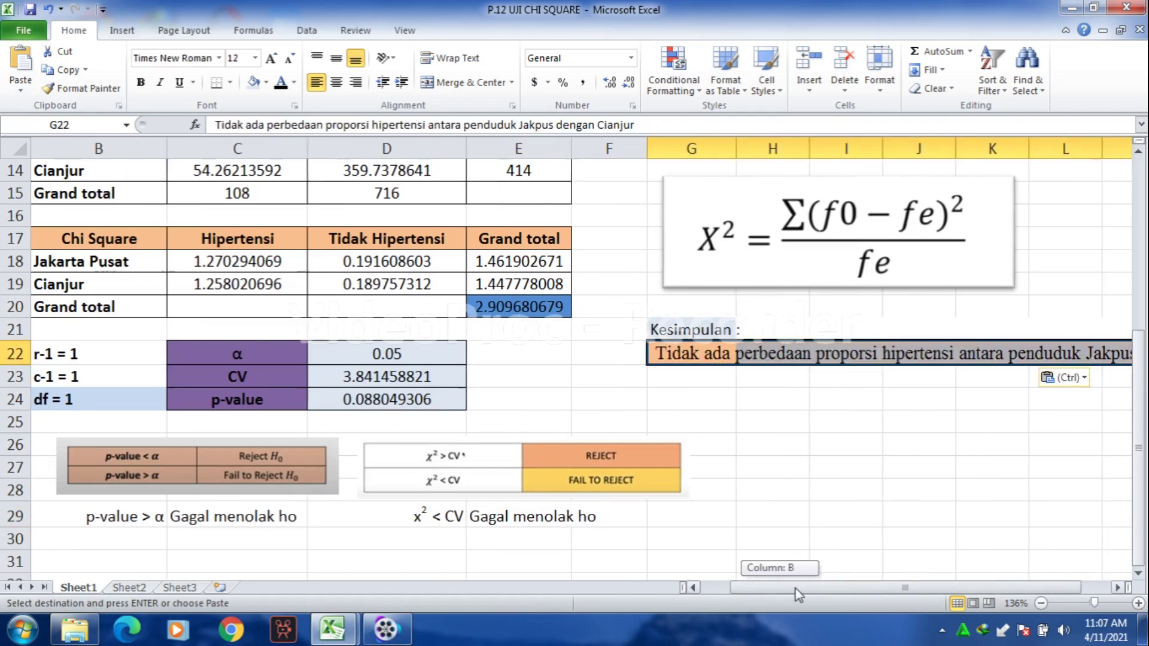
drag(820, 594, 926, 583)
click(786, 381)
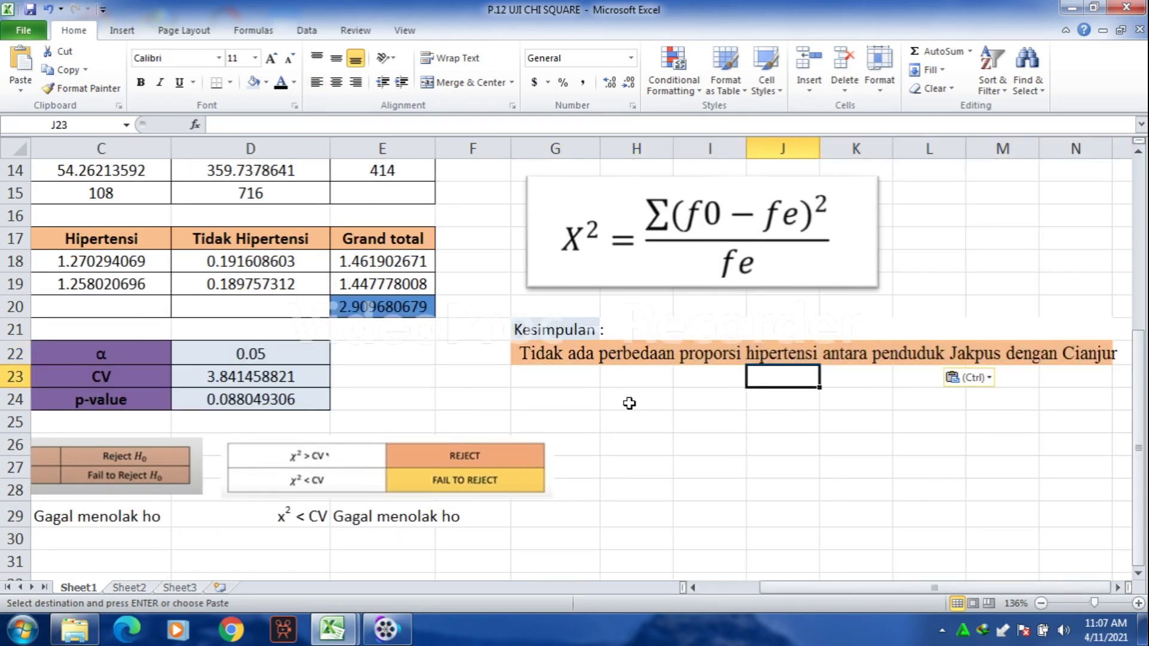
- Enter the closing note "TERIMA KASIH -" in cell K31 and fill cells K31:L31 with light blue
click(838, 563)
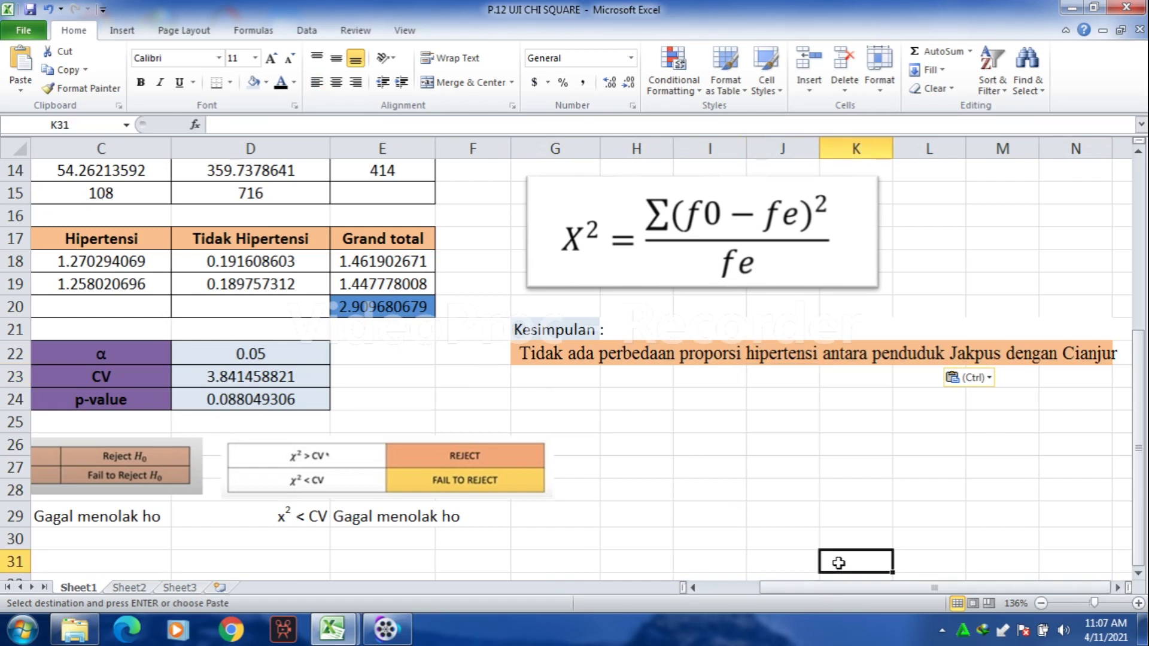
text(TER)
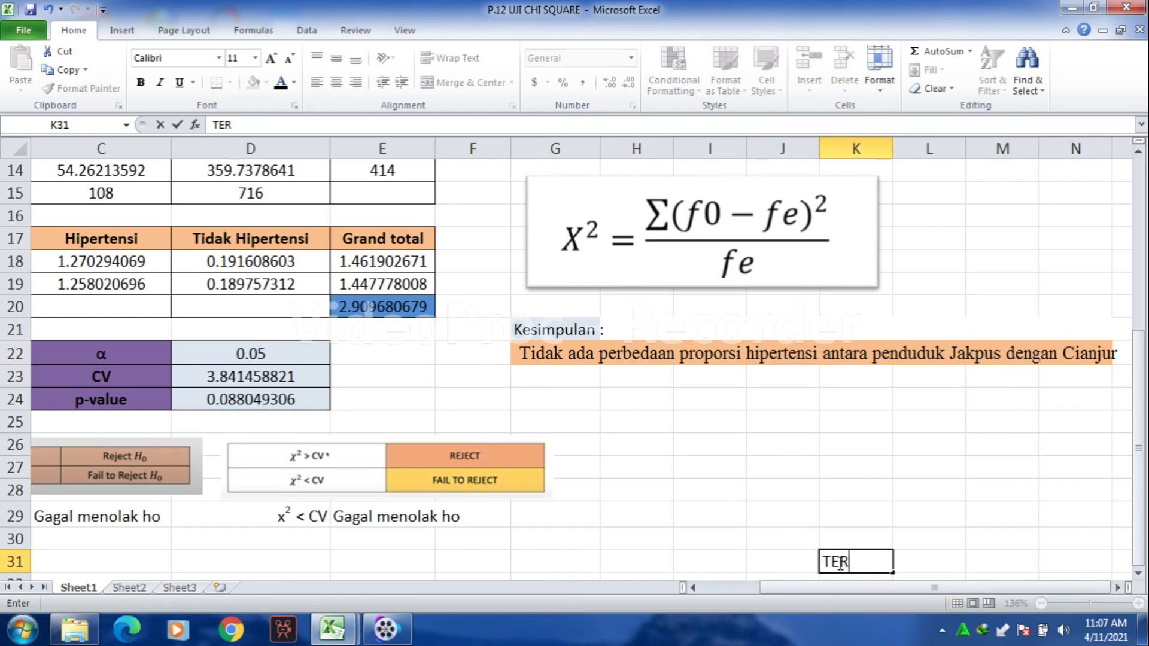
text(IMA KASIH)
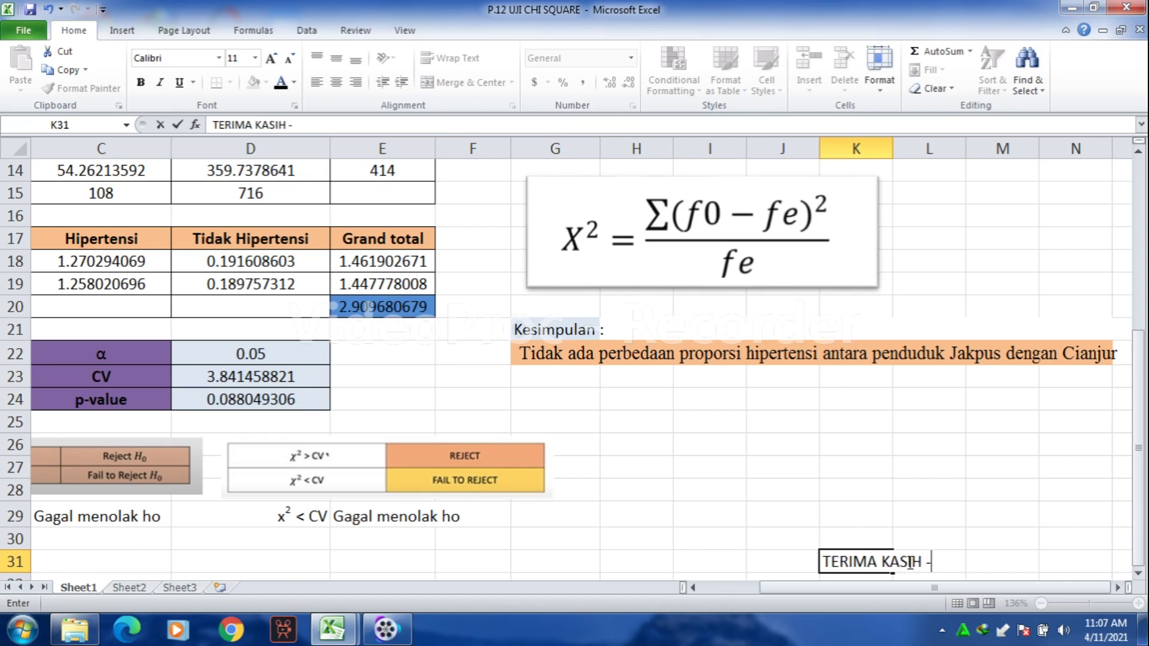
text(-)
click(879, 520)
click(878, 562)
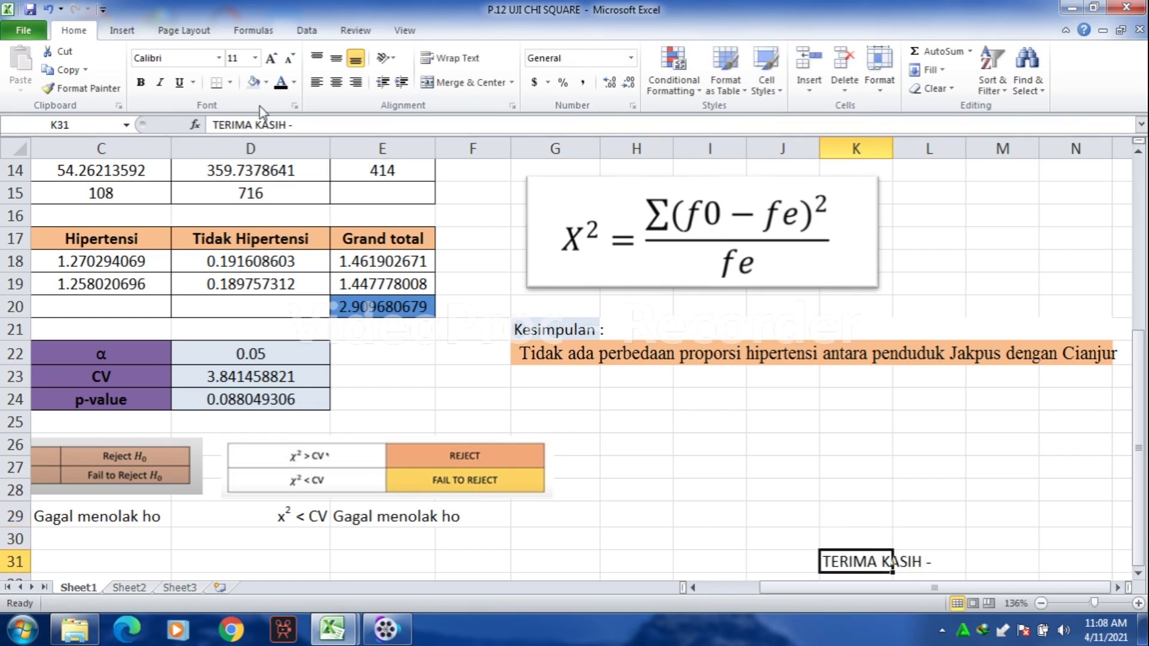
click(928, 569)
click(249, 84)
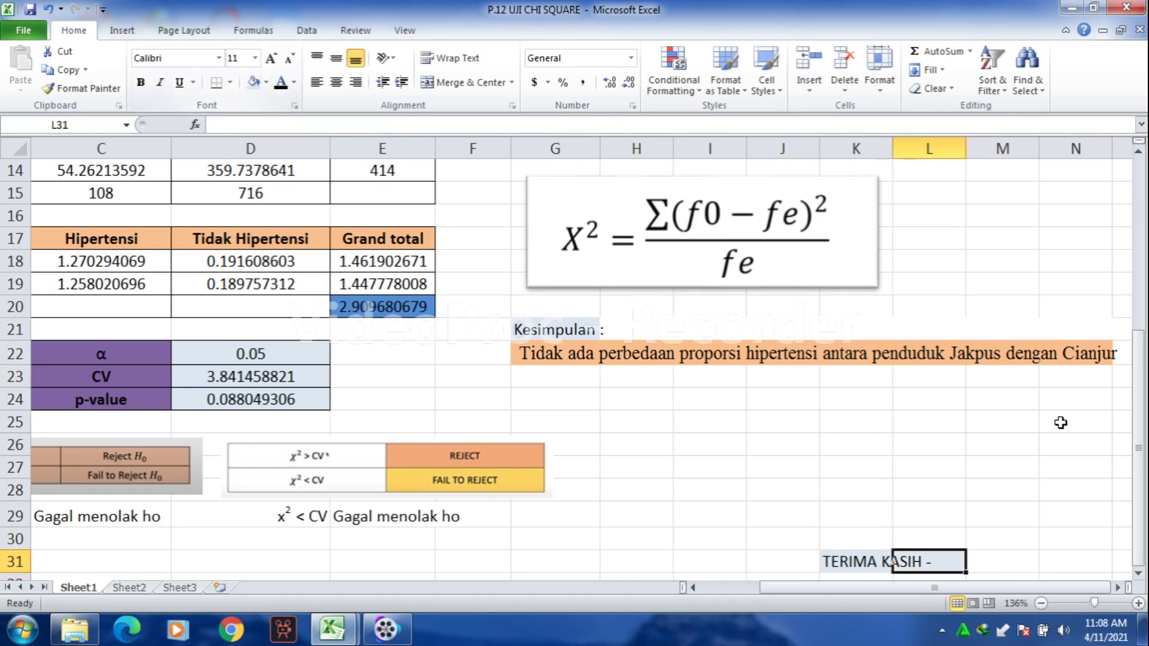
click(1017, 567)
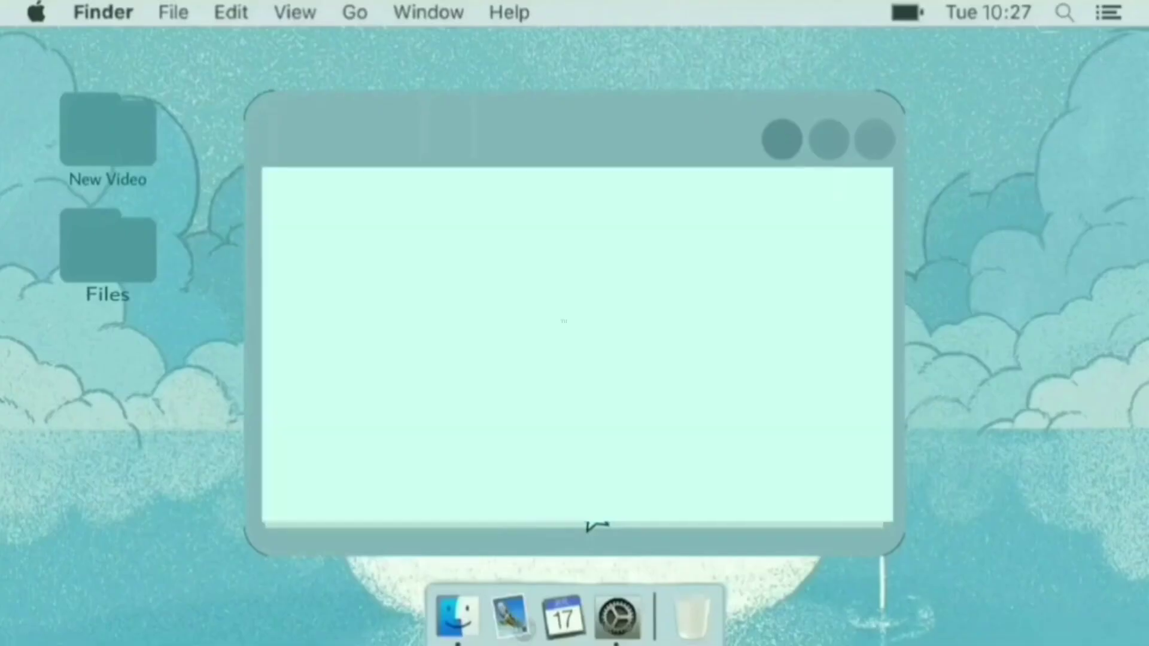